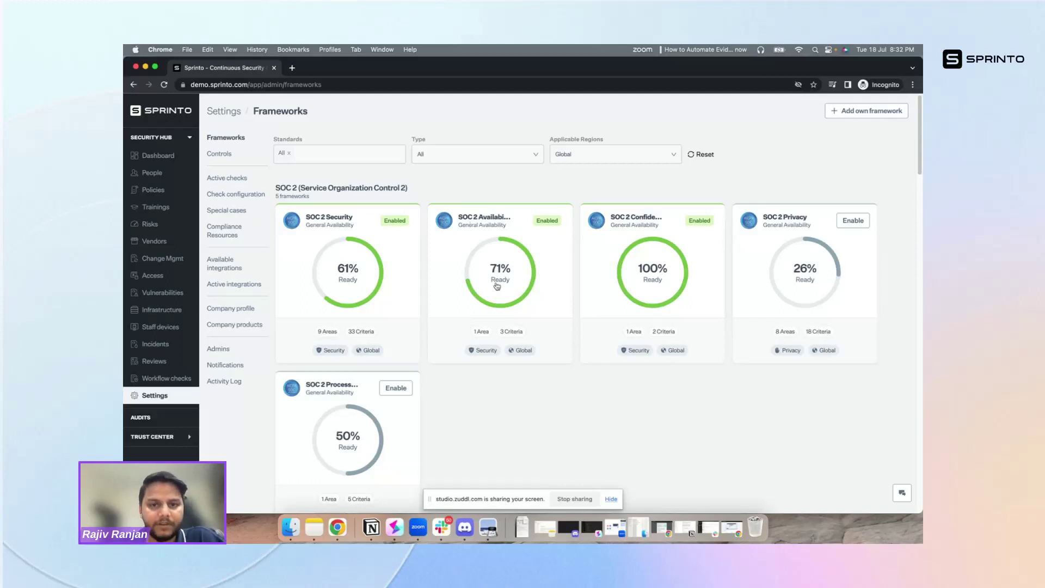
Step: Open the SOC 2 Processing Integrity framework and review its details and criteria
{"action": "scroll", "coordinate": [572, 266], "scroll_direction": "down", "scroll_amount": 1}
{"action": "scroll", "coordinate": [572, 266], "scroll_direction": "down", "scroll_amount": 1}
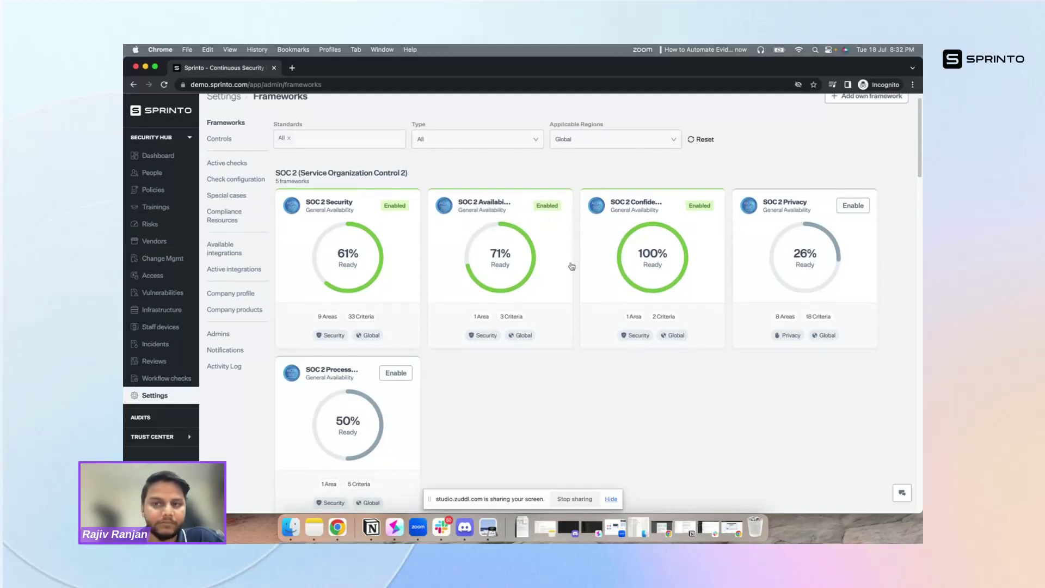
{"action": "scroll", "coordinate": [397, 338], "scroll_direction": "down", "scroll_amount": 2}
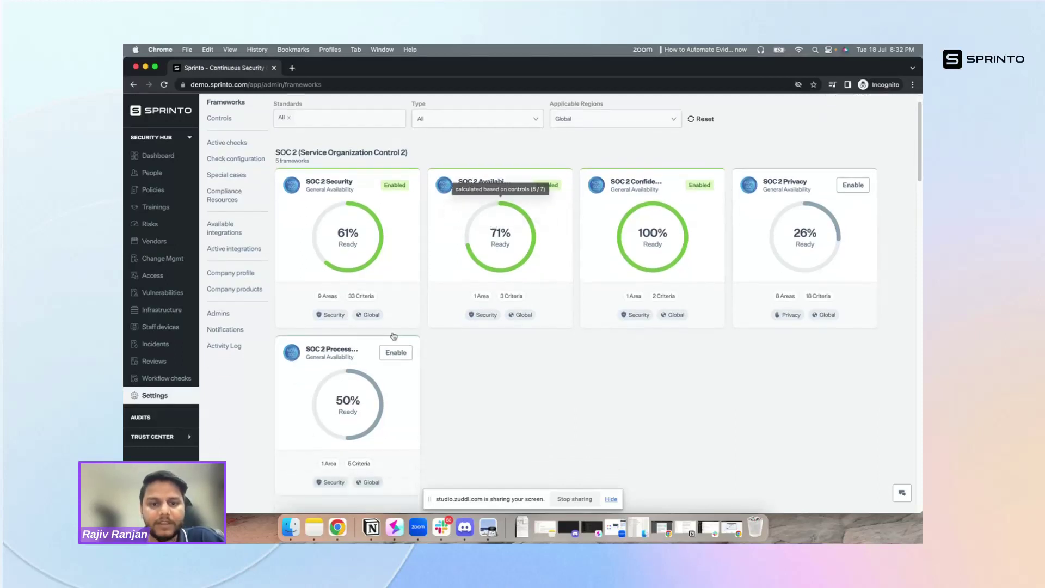
{"action": "left_click", "coordinate": [391, 354]}
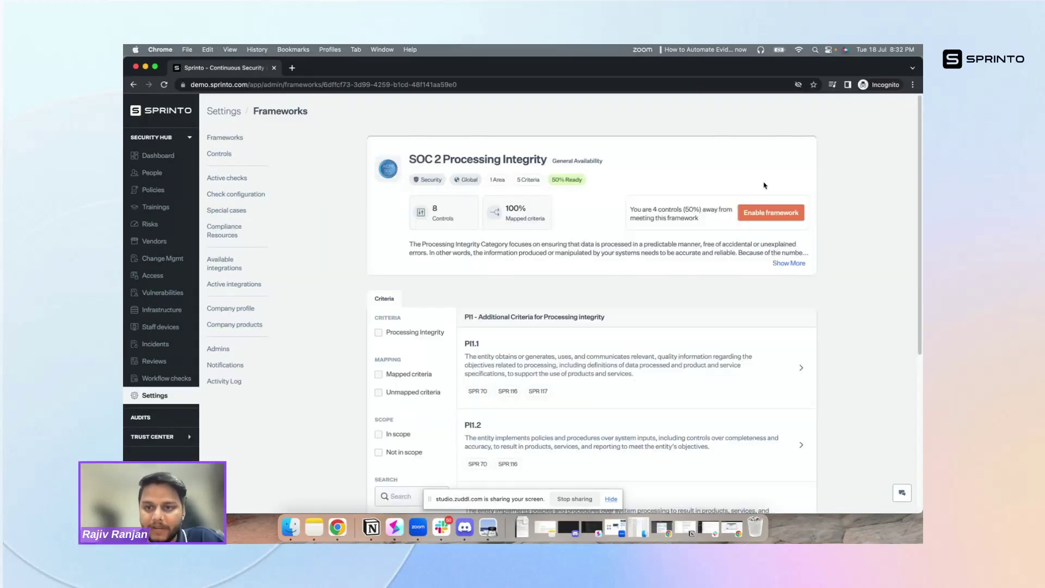
{"action": "scroll", "coordinate": [598, 326], "scroll_direction": "down", "scroll_amount": 3}
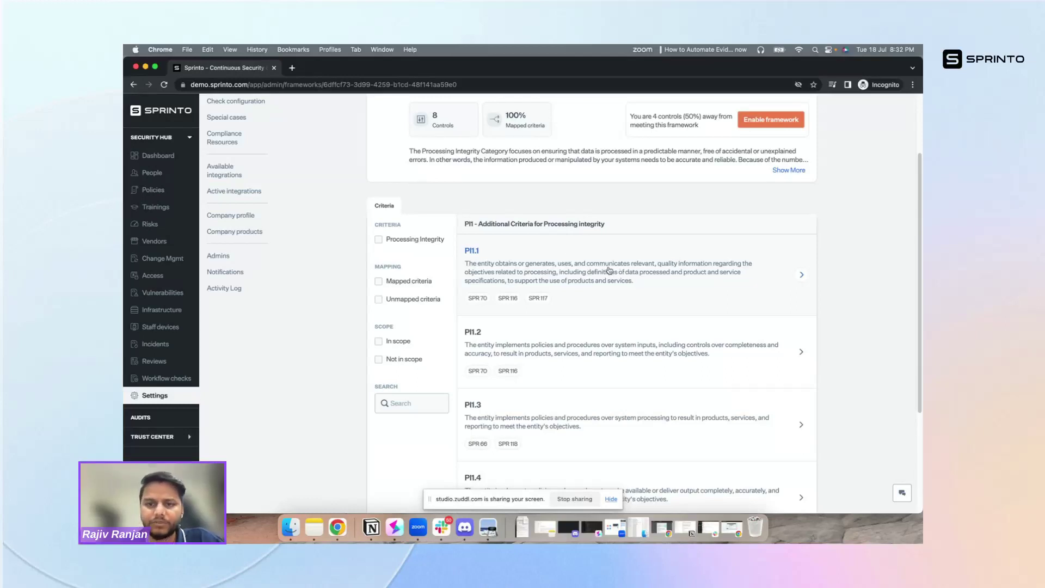
{"action": "scroll", "coordinate": [348, 272], "scroll_direction": "up", "scroll_amount": 3}
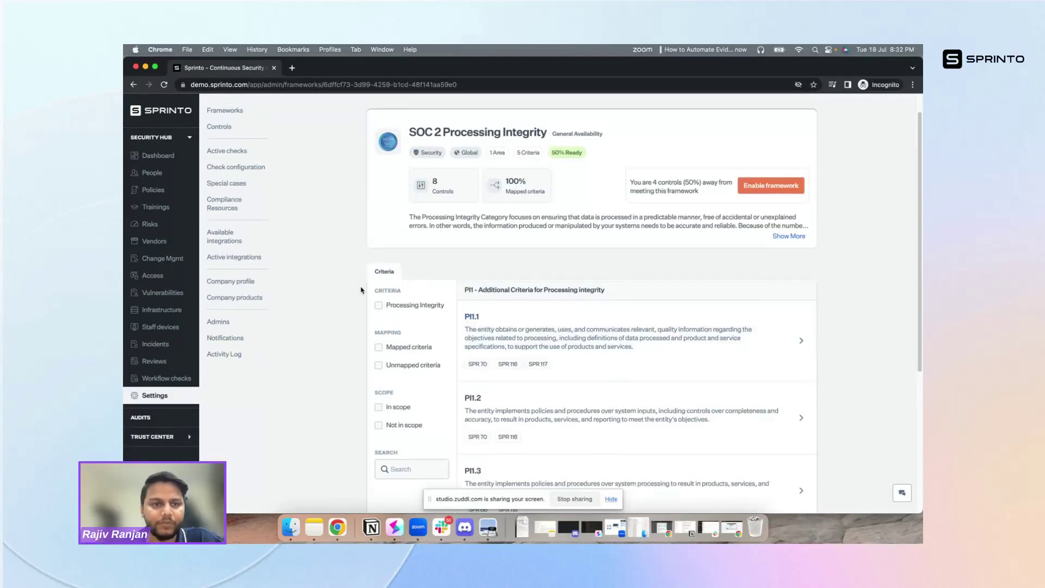
Step: Return to the frameworks list and open the ISO 27001:2013 framework from the ISO section
{"action": "left_click", "coordinate": [229, 133]}
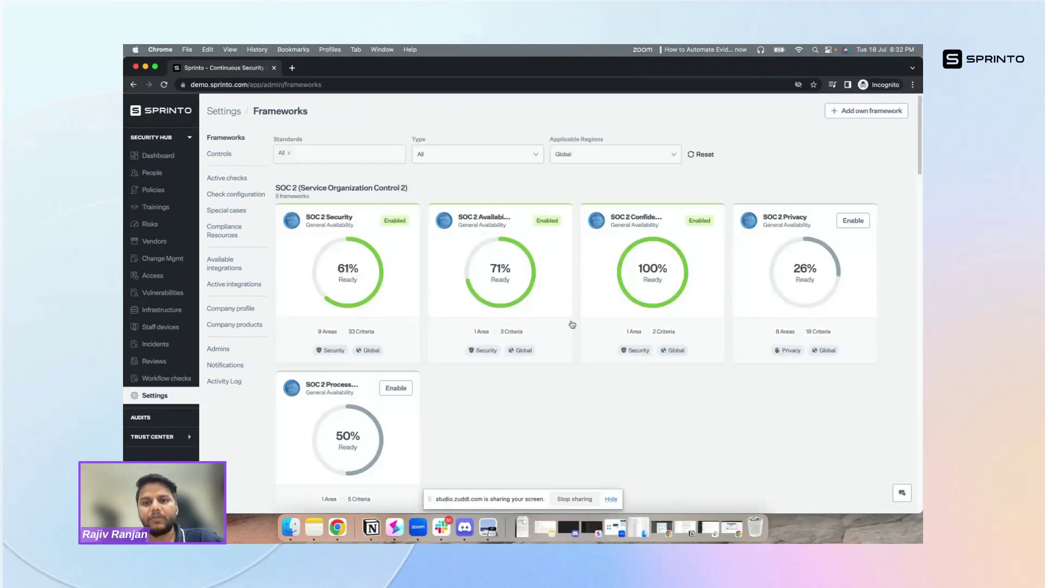
{"action": "scroll", "coordinate": [572, 325], "scroll_direction": "down", "scroll_amount": 5}
{"action": "scroll", "coordinate": [571, 326], "scroll_direction": "down", "scroll_amount": 3}
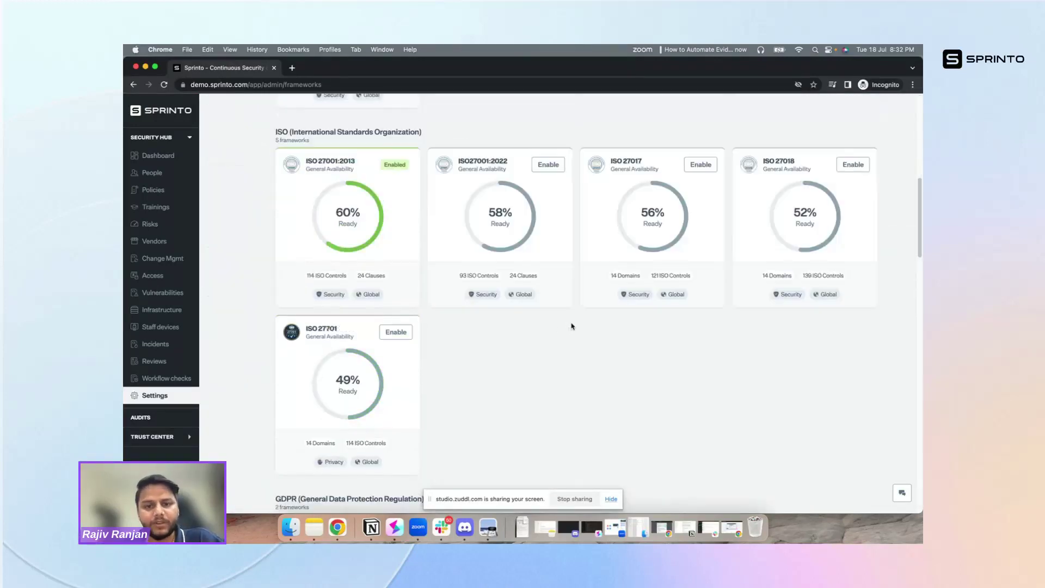
{"action": "left_click", "coordinate": [392, 210]}
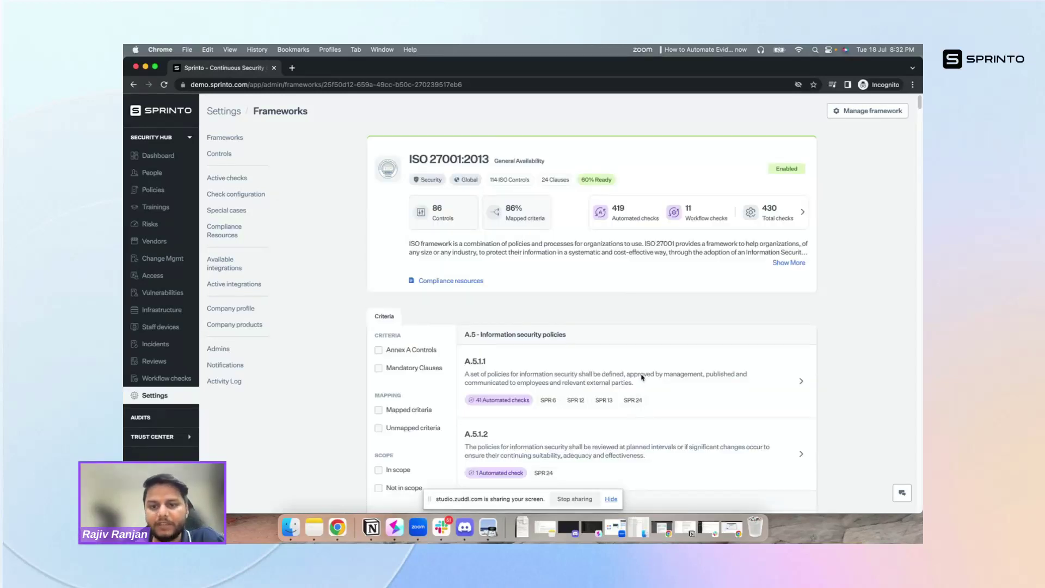
Step: Inspect the controls mapped to criterion A.5.1.1, including SPR 6, and close the criteria details
{"action": "left_click", "coordinate": [687, 364]}
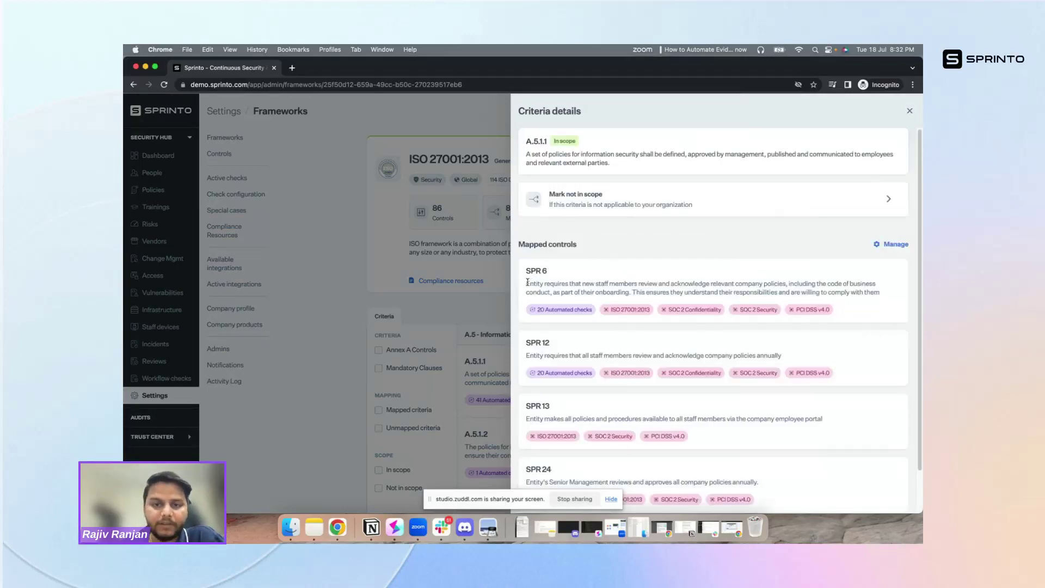
{"action": "left_click_drag", "start_coordinate": [526, 269], "coordinate": [899, 295]}
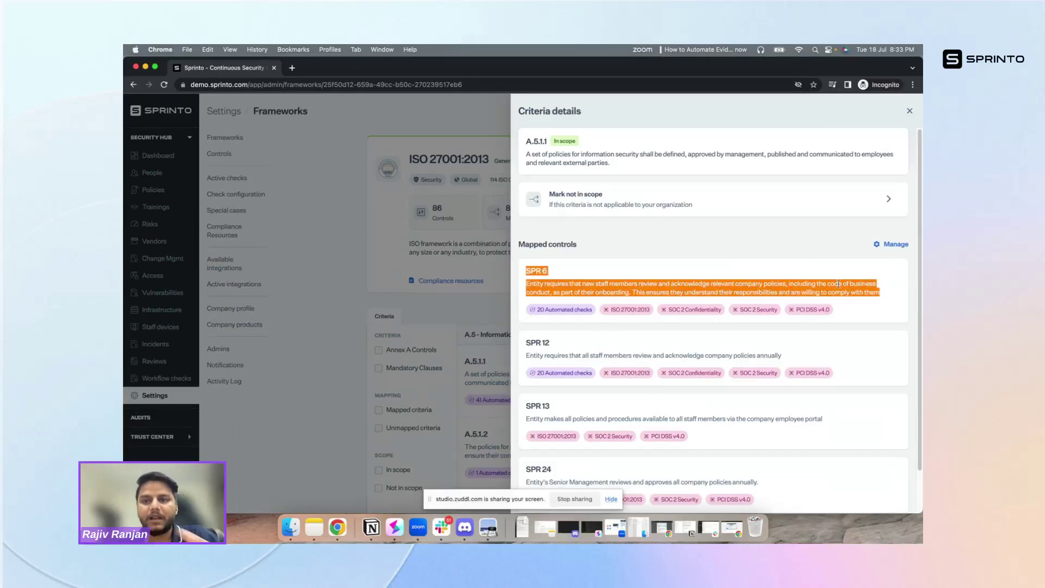
{"action": "left_click", "coordinate": [484, 264]}
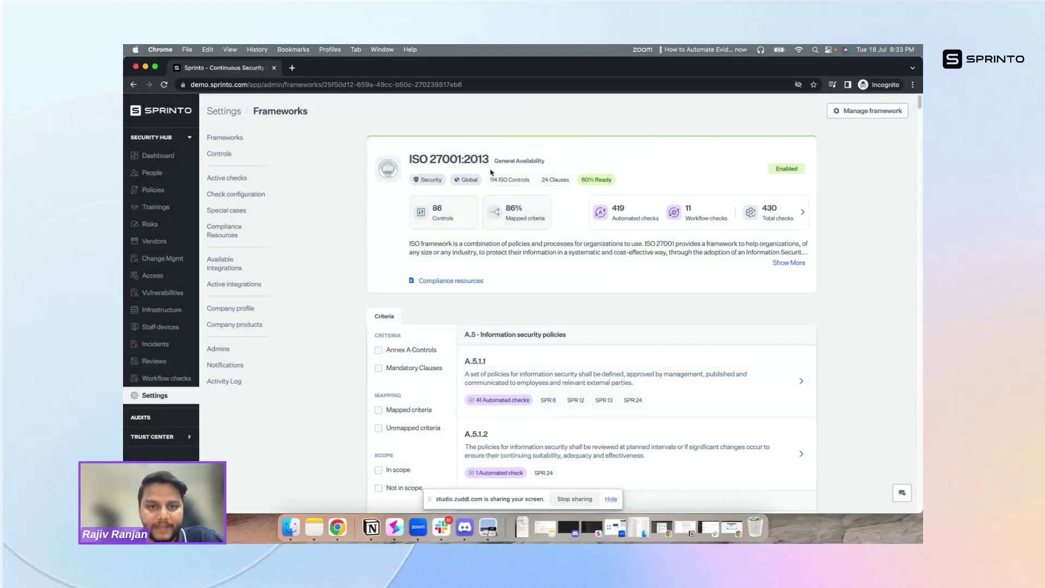
{"action": "left_click", "coordinate": [629, 372]}
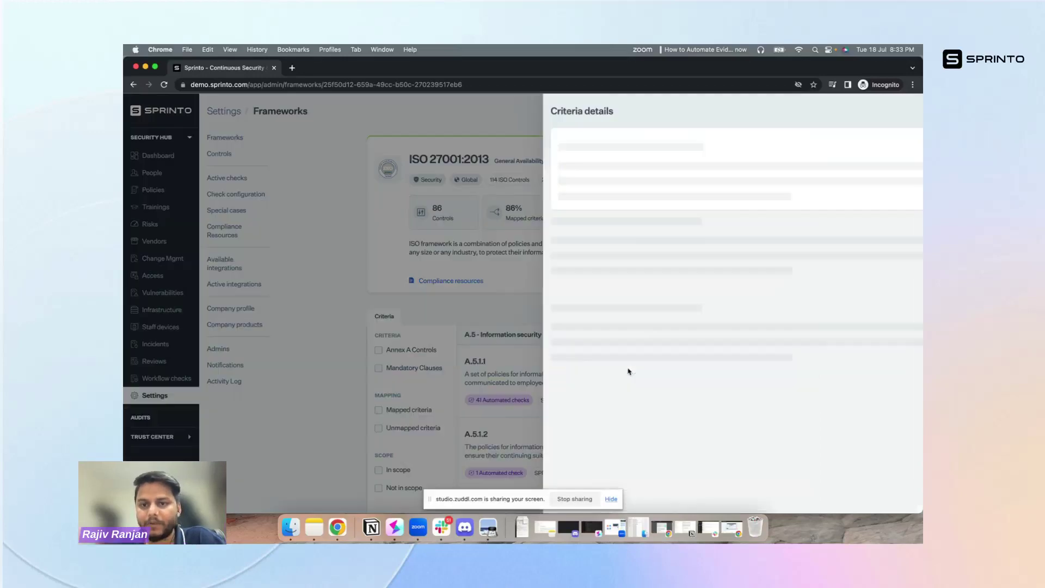
{"action": "left_click", "coordinate": [909, 109]}
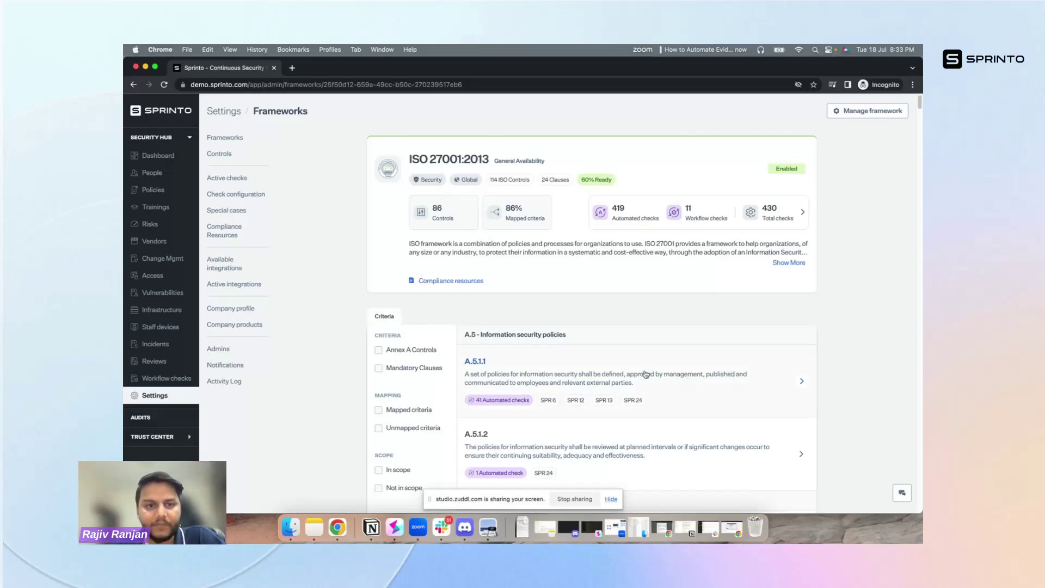
Step: View the list of all controls, and examine overall compliance health and the Control Summary by area on the dashboard
{"action": "left_click", "coordinate": [218, 152]}
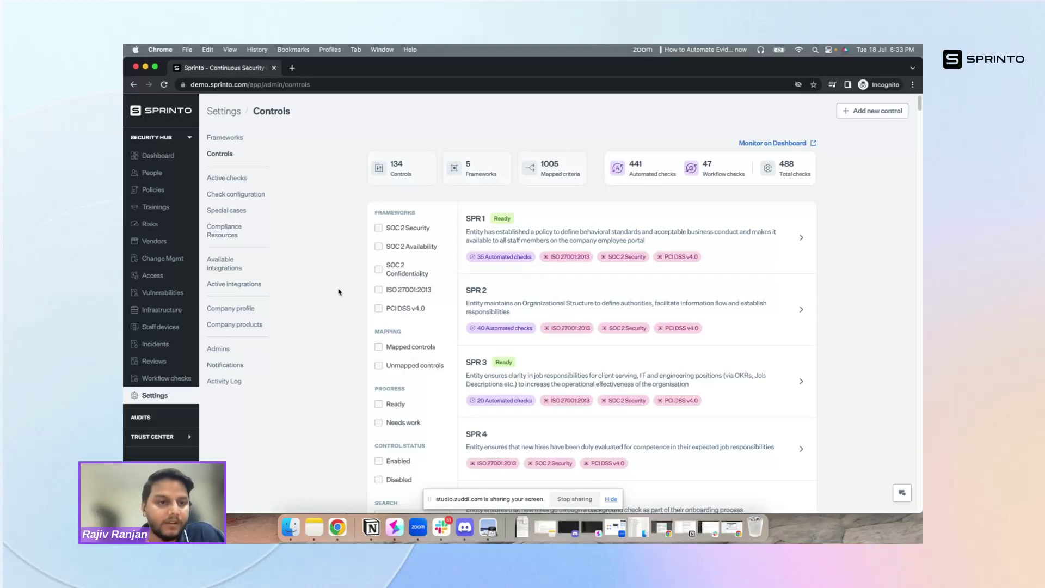
{"action": "left_click", "coordinate": [138, 157]}
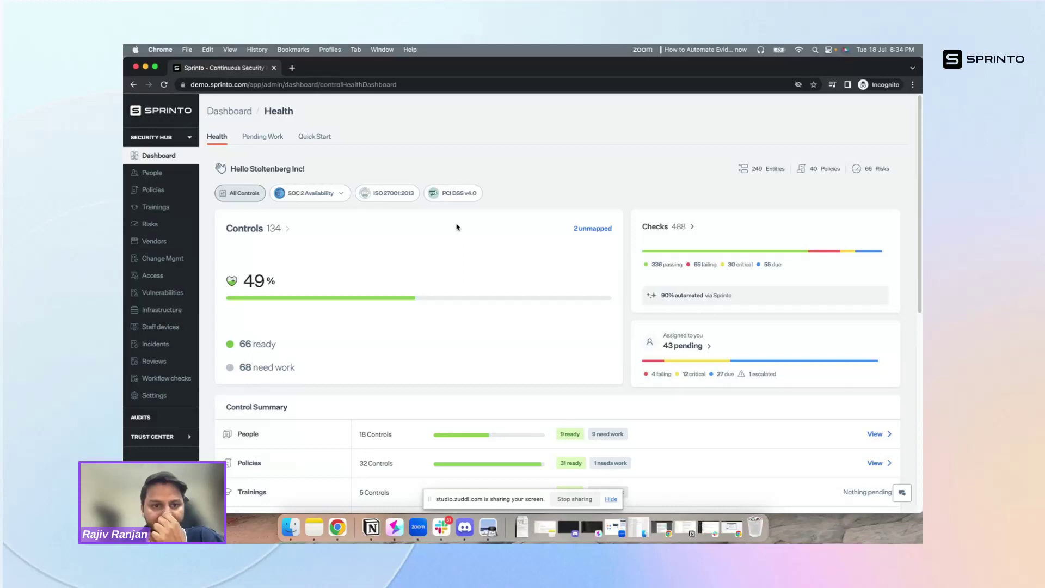
{"action": "scroll", "coordinate": [457, 228], "scroll_direction": "down", "scroll_amount": 1}
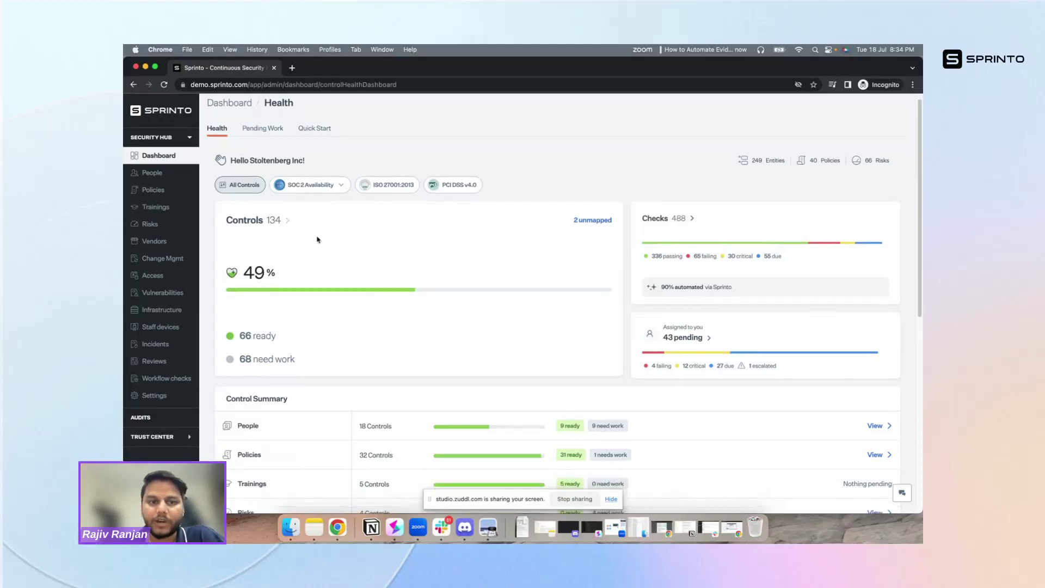
{"action": "scroll", "coordinate": [381, 231], "scroll_direction": "down", "scroll_amount": 2}
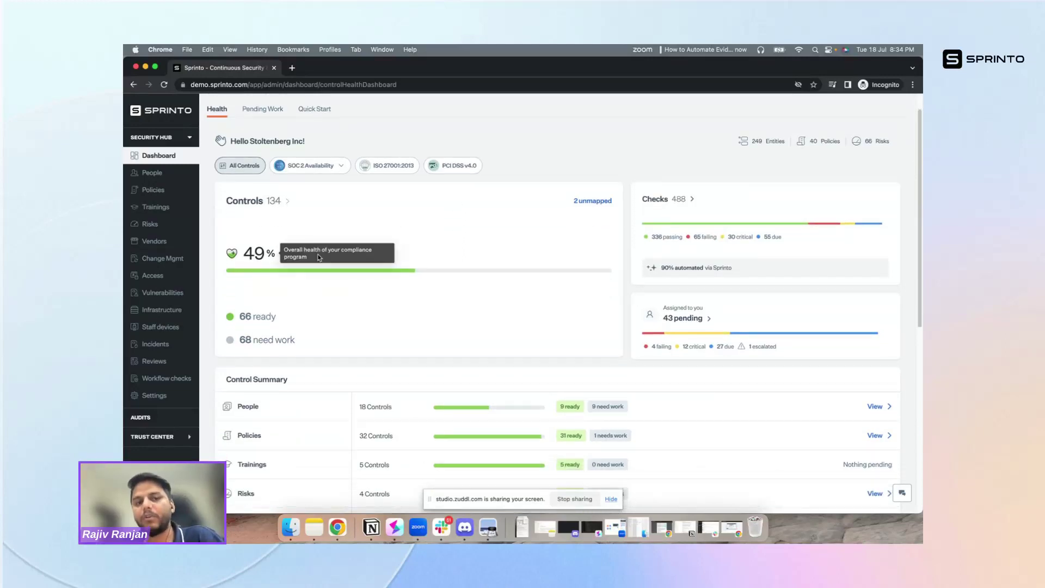
{"action": "scroll", "coordinate": [304, 259], "scroll_direction": "down", "scroll_amount": 2}
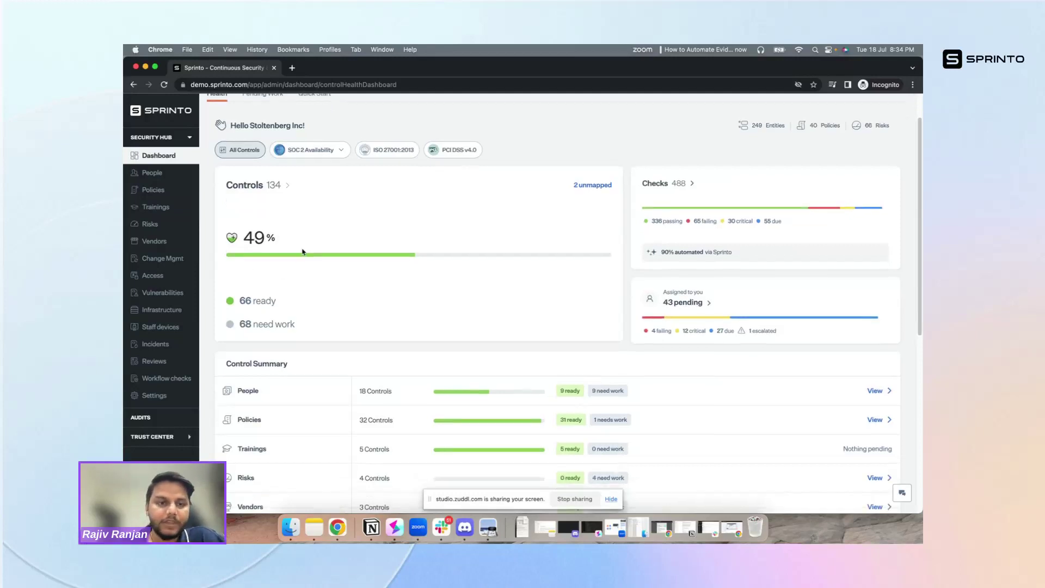
{"action": "scroll", "coordinate": [303, 251], "scroll_direction": "down", "scroll_amount": 1}
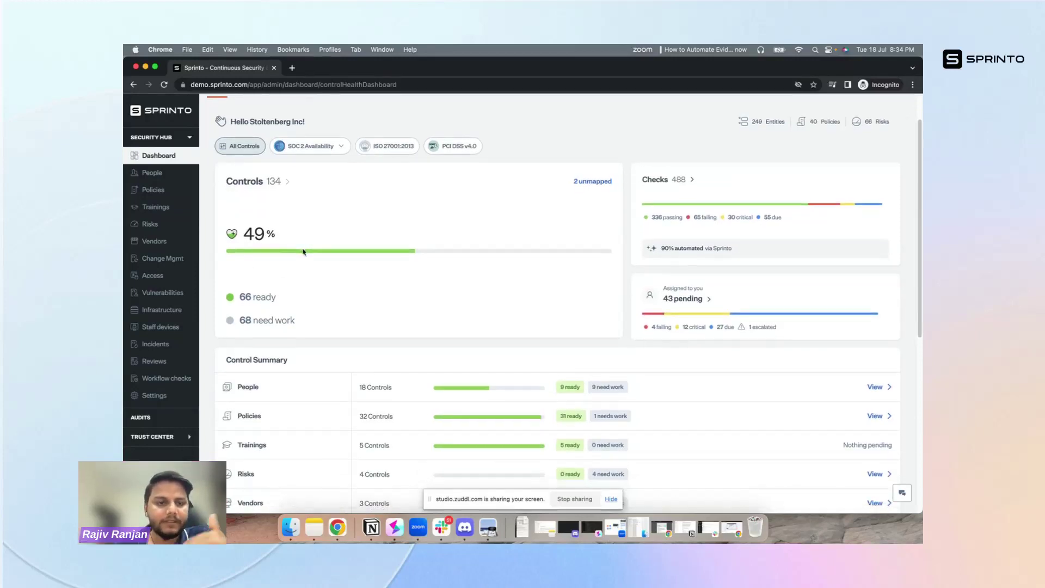
{"action": "scroll", "coordinate": [303, 251], "scroll_direction": "down", "scroll_amount": 3}
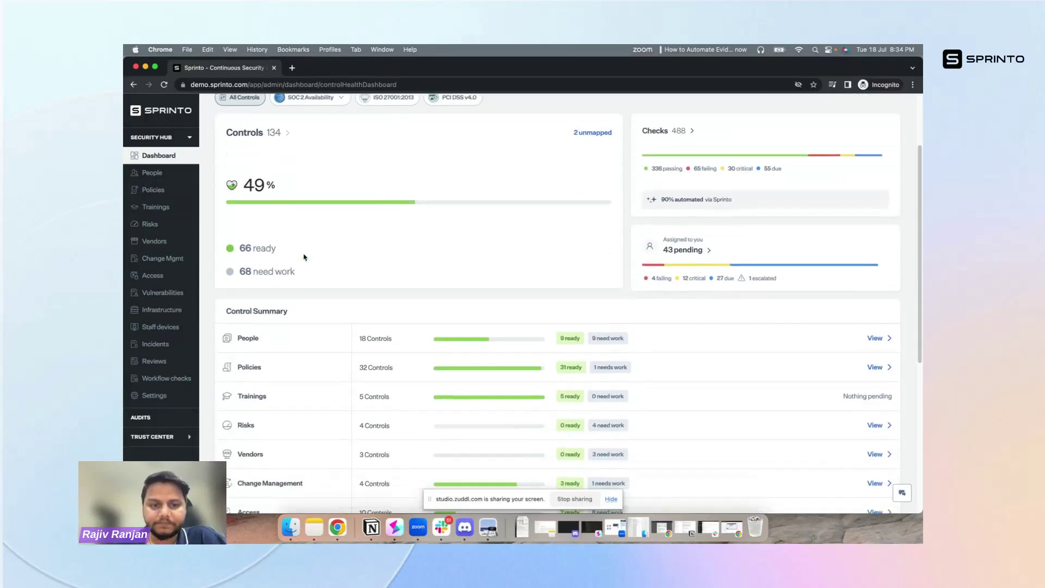
{"action": "scroll", "coordinate": [295, 243], "scroll_direction": "down", "scroll_amount": 1}
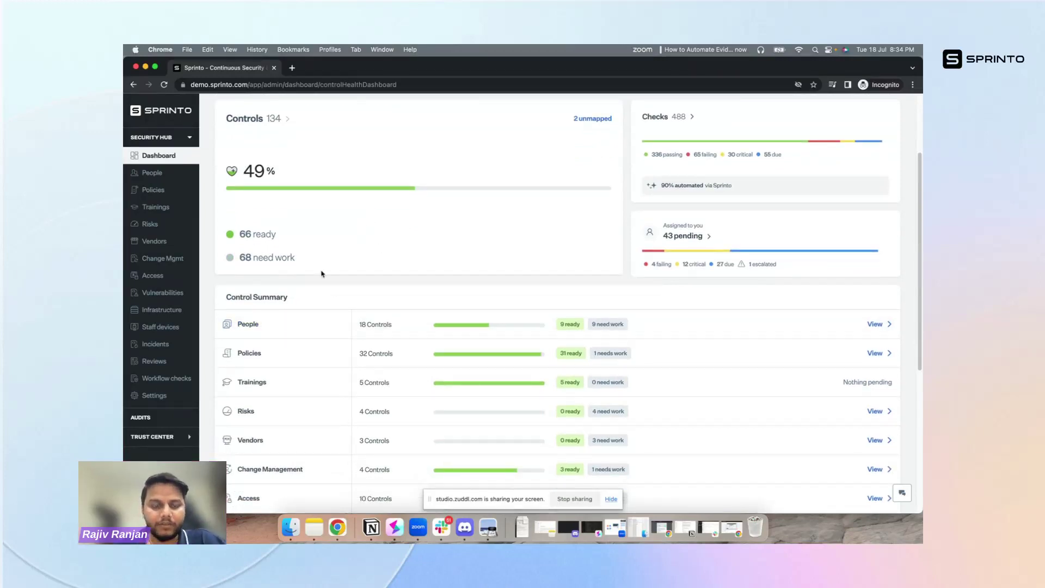
{"action": "scroll", "coordinate": [320, 272], "scroll_direction": "down", "scroll_amount": 2}
{"action": "scroll", "coordinate": [273, 374], "scroll_direction": "down", "scroll_amount": 1}
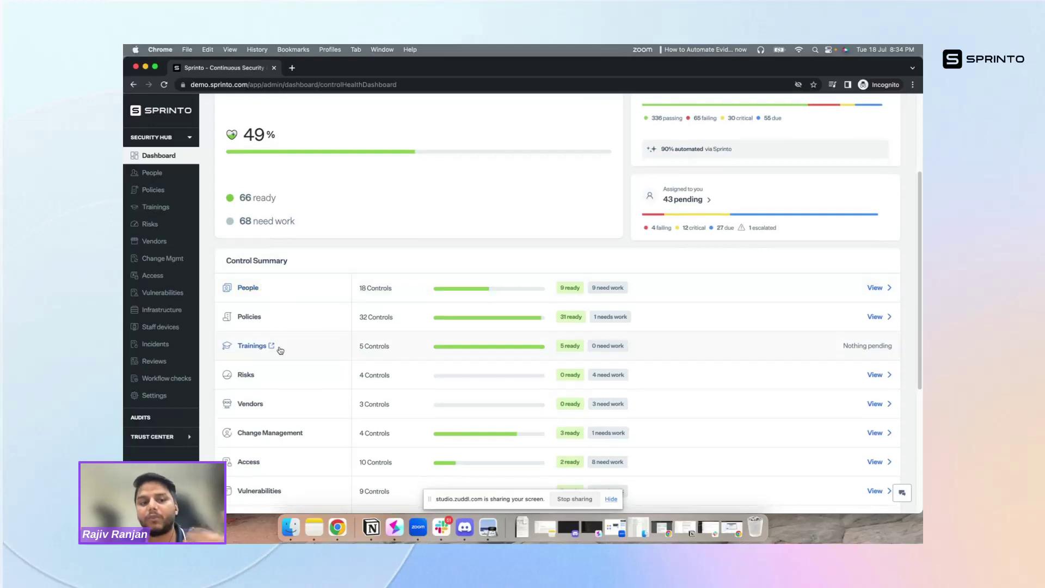
{"action": "scroll", "coordinate": [279, 283], "scroll_direction": "down", "scroll_amount": 5}
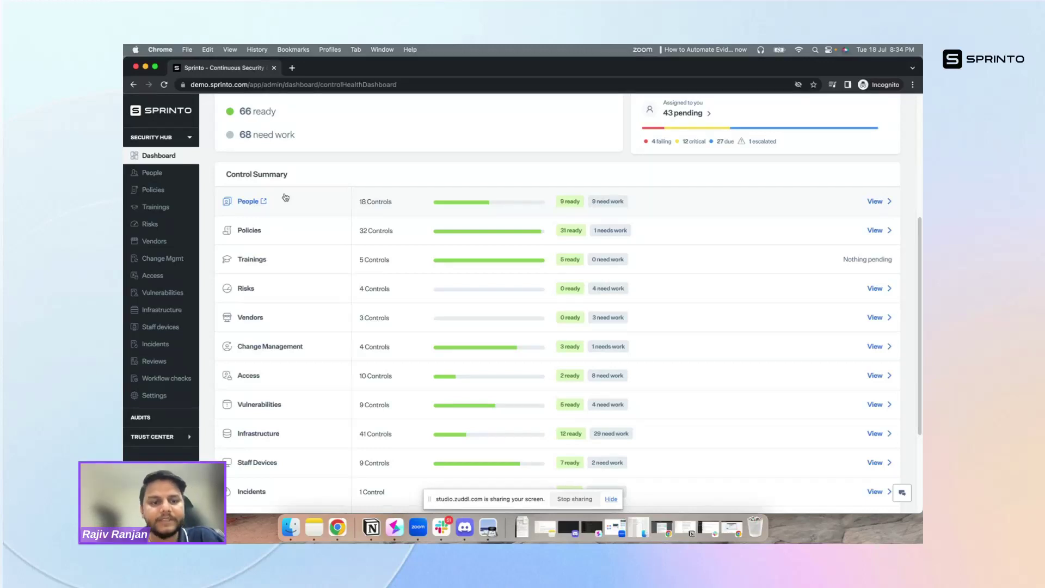
Step: Open the available integrations in the settings and review the cloud and identity providers offered
{"action": "left_click", "coordinate": [161, 396]}
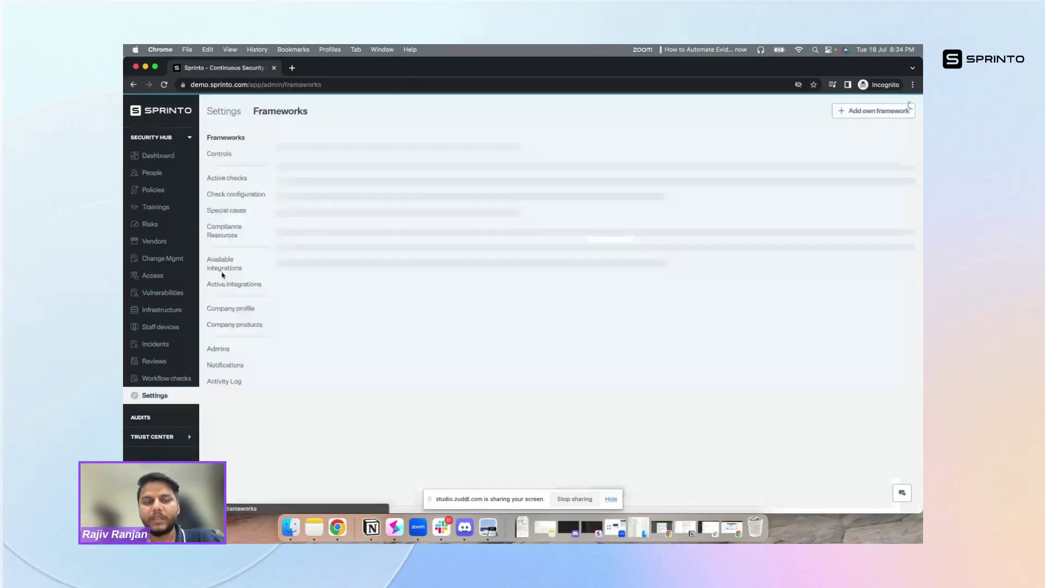
{"action": "left_click", "coordinate": [221, 266]}
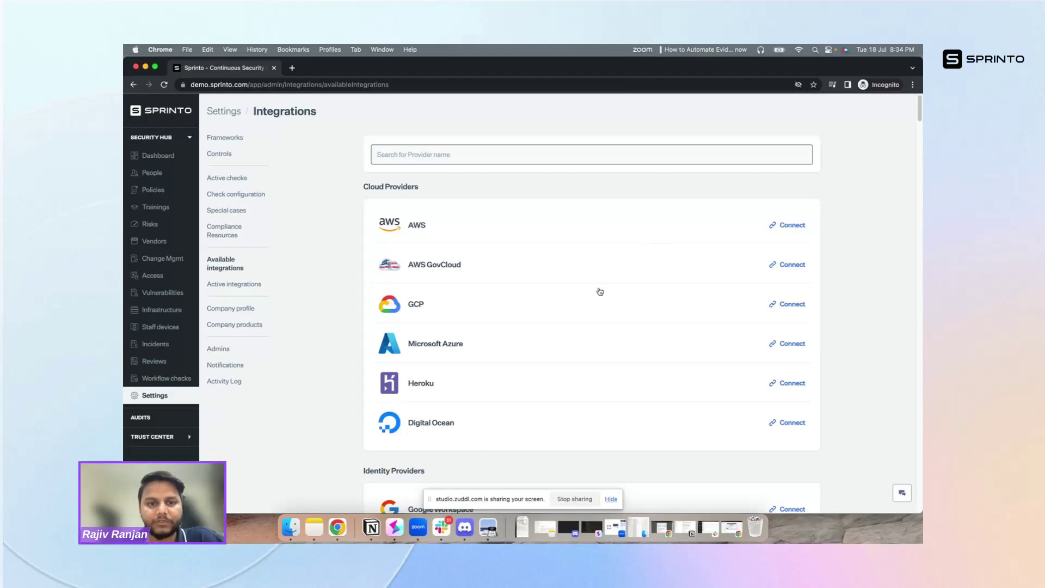
{"action": "scroll", "coordinate": [599, 292], "scroll_direction": "down", "scroll_amount": 3}
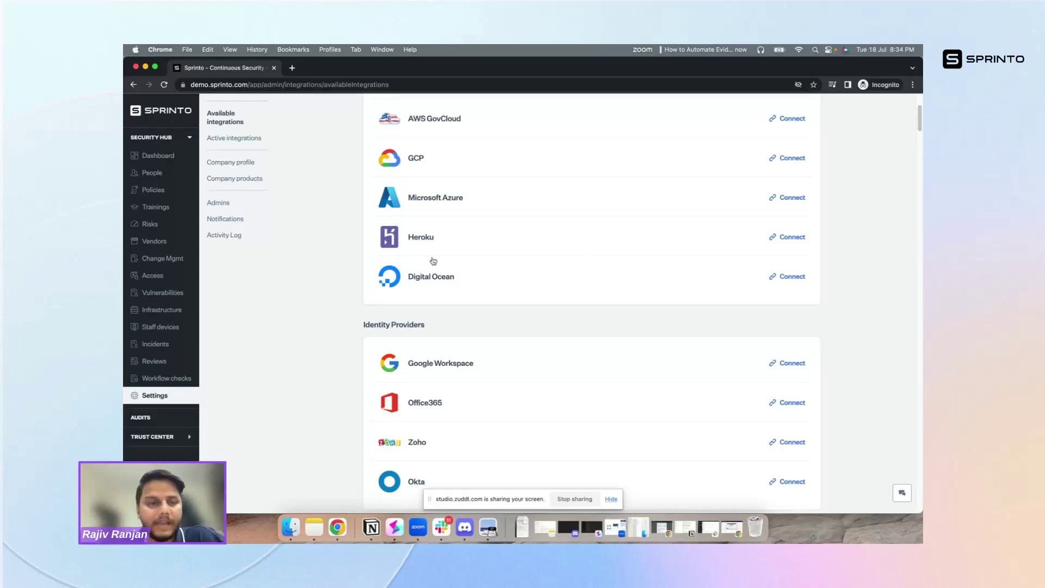
Step: Go through the dashboard to the People area and review its overview from staff checks down to connected providers
{"action": "left_click", "coordinate": [160, 162]}
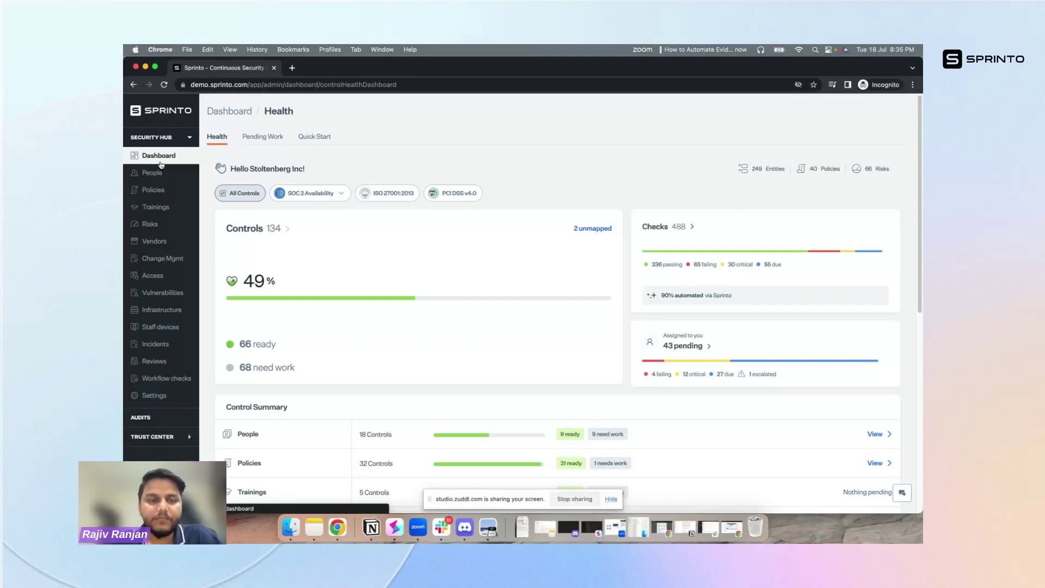
{"action": "left_click", "coordinate": [162, 174]}
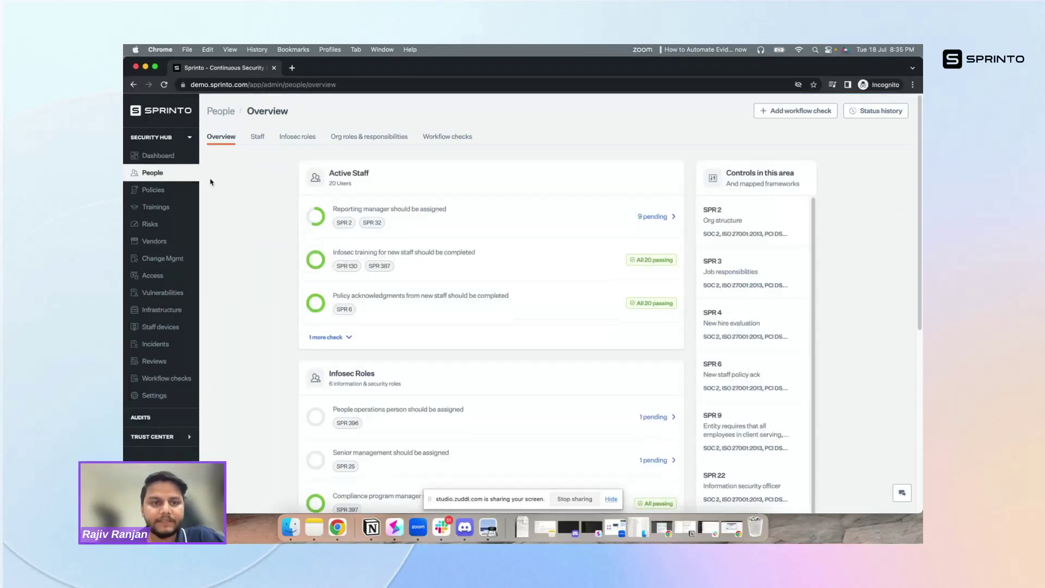
{"action": "left_click", "coordinate": [256, 137]}
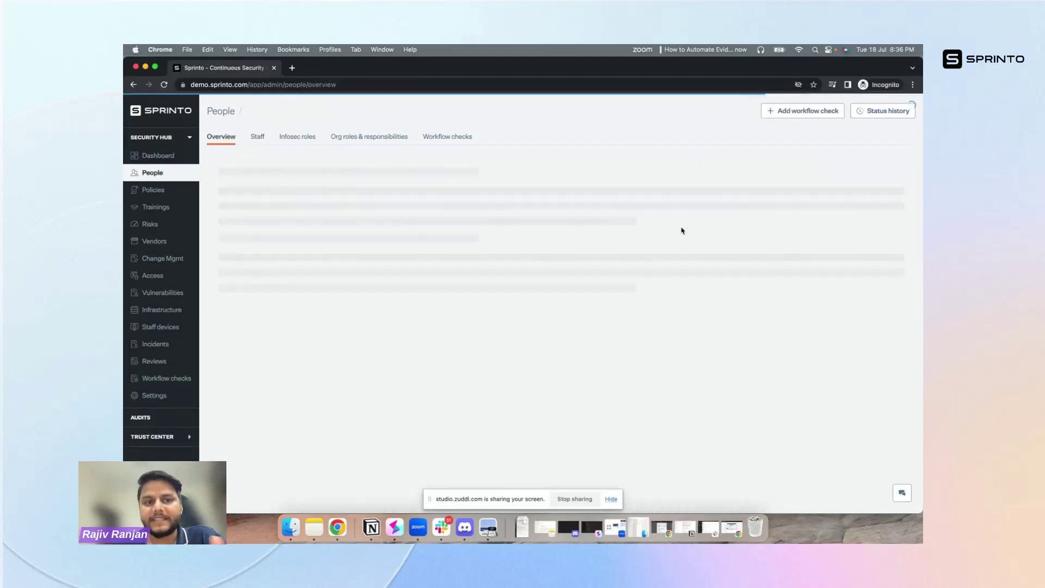
{"action": "scroll", "coordinate": [616, 269], "scroll_direction": "down", "scroll_amount": 10}
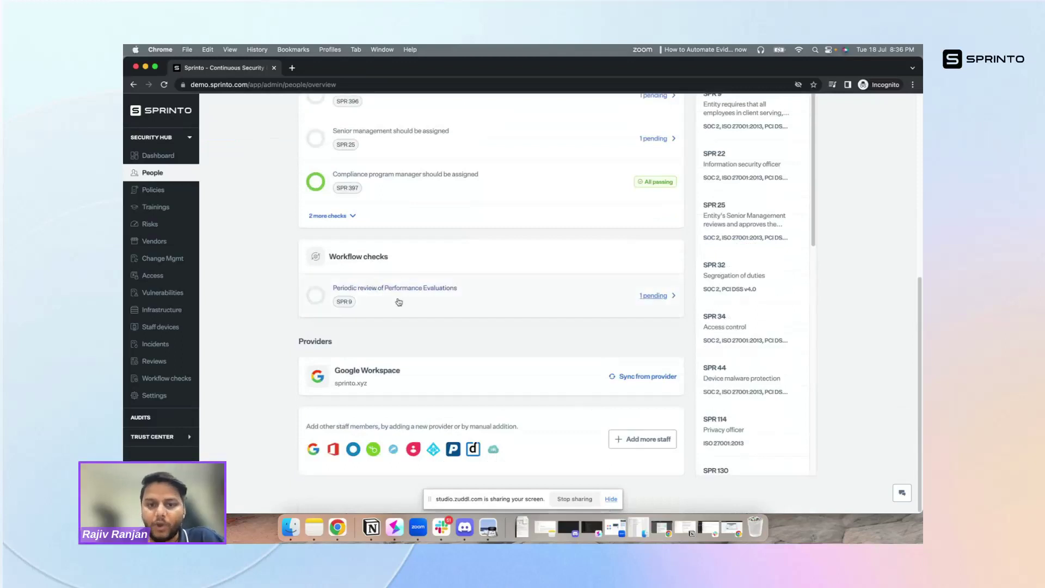
Step: Start adding more staff through a provider and browse the list of HR and identity providers available to connect
{"action": "left_click", "coordinate": [619, 438]}
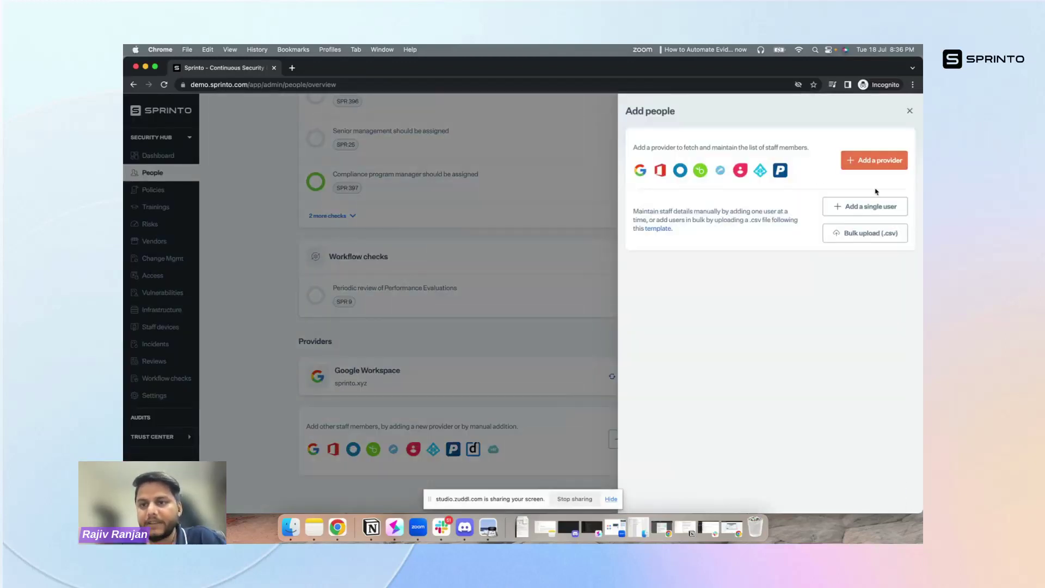
{"action": "left_click", "coordinate": [873, 172]}
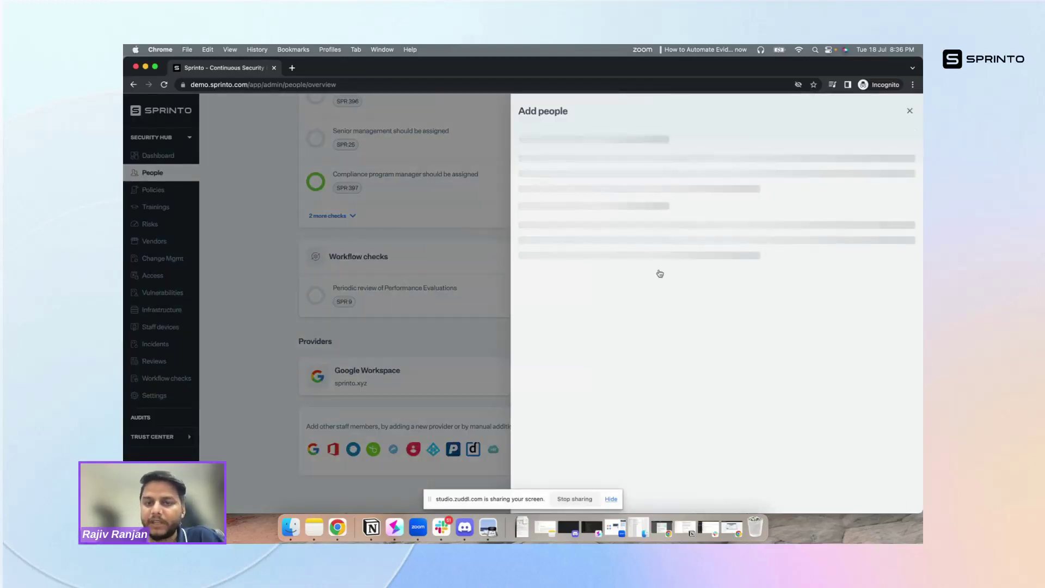
{"action": "scroll", "coordinate": [659, 273], "scroll_direction": "down", "scroll_amount": 6}
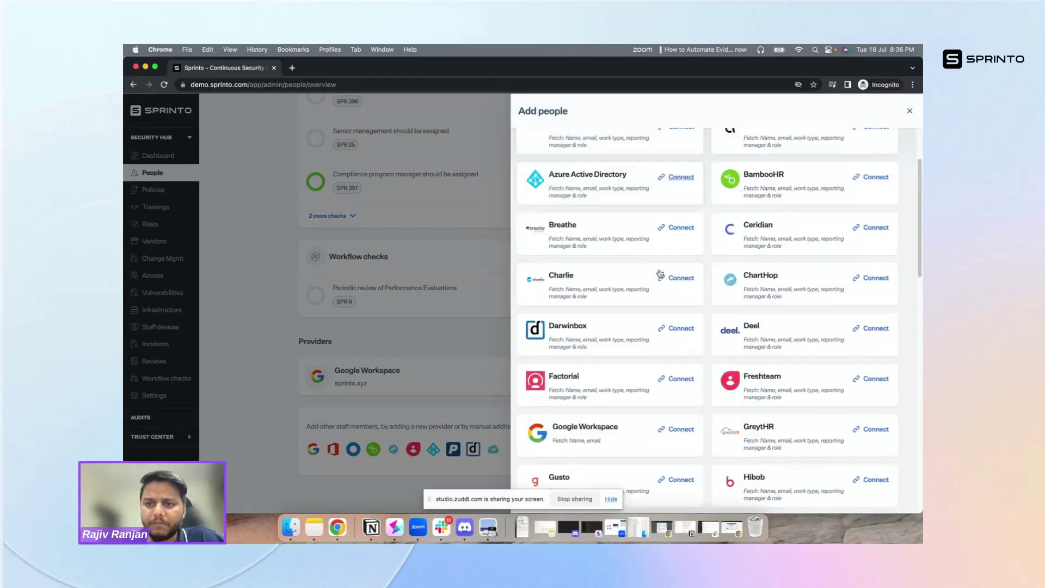
{"action": "scroll", "coordinate": [660, 274], "scroll_direction": "down", "scroll_amount": 2}
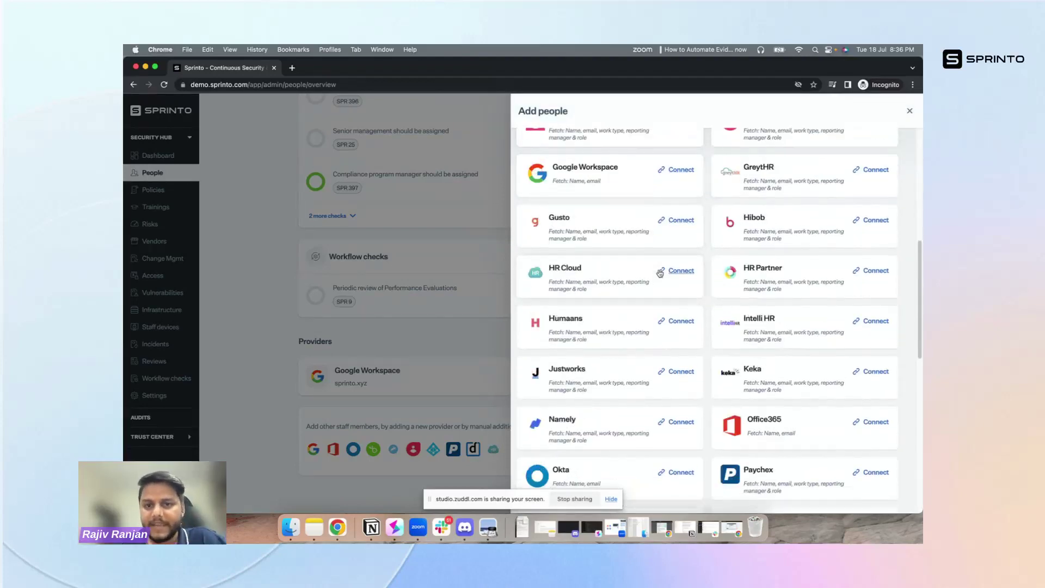
{"action": "scroll", "coordinate": [659, 273], "scroll_direction": "down", "scroll_amount": 5}
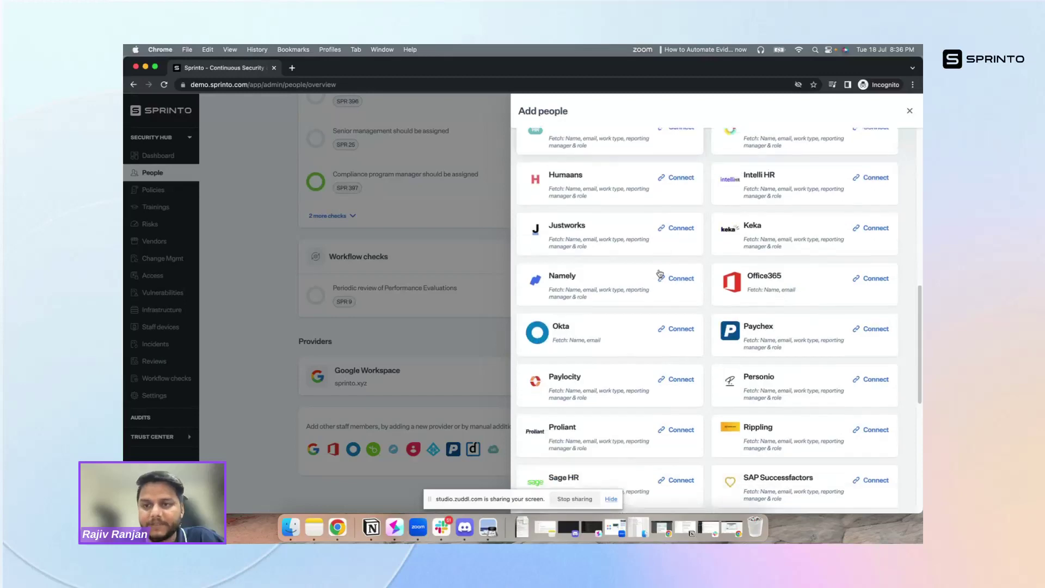
Step: Close the list of people providers and open the active staff list
{"action": "left_click", "coordinate": [908, 112]}
{"action": "scroll", "coordinate": [527, 243], "scroll_direction": "up", "scroll_amount": 10}
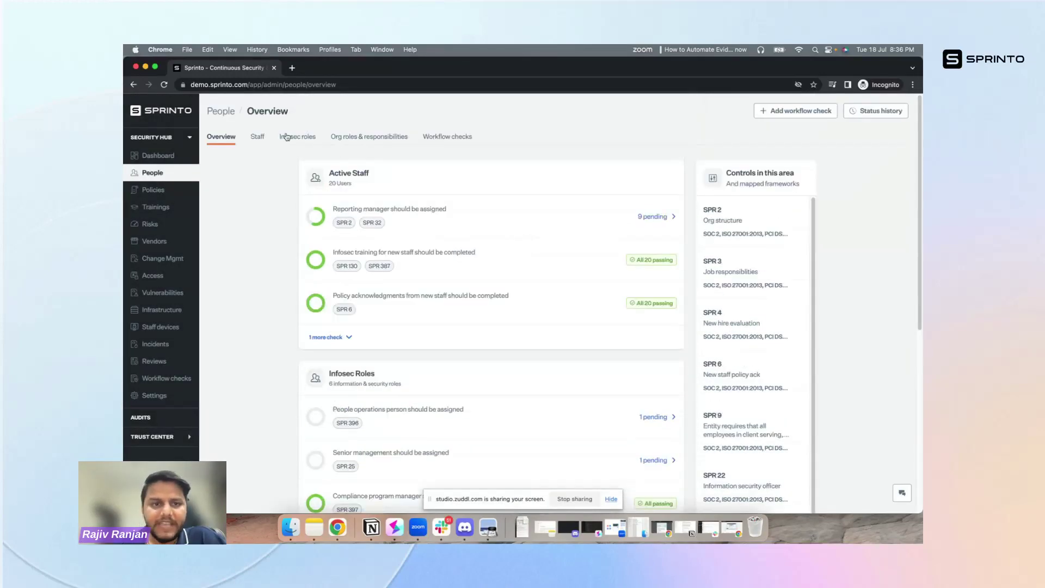
{"action": "left_click", "coordinate": [257, 137]}
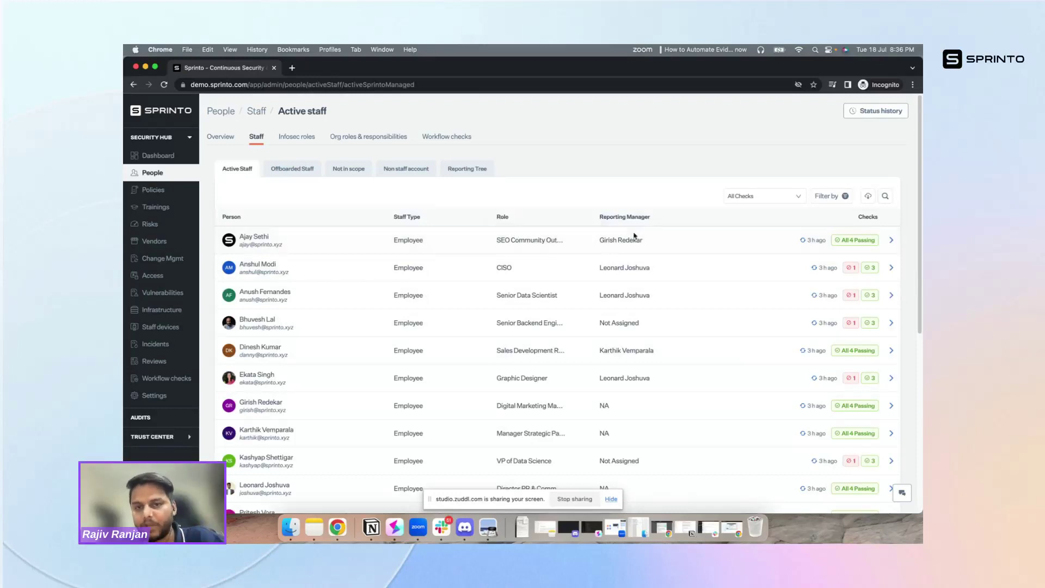
{"action": "left_click", "coordinate": [559, 242]}
{"action": "left_click", "coordinate": [419, 279]}
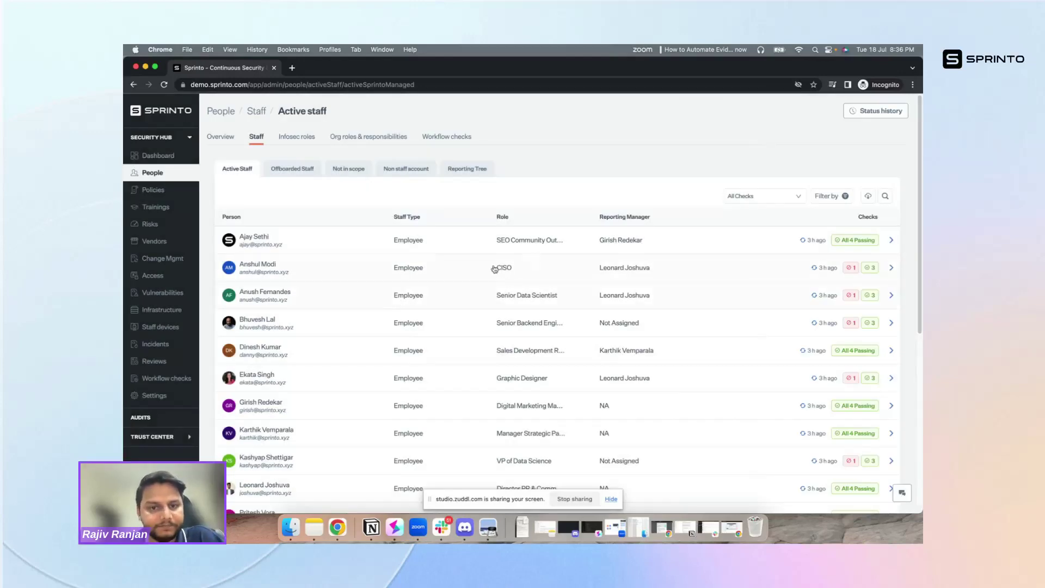
Step: Browse the active staff list and review the first staff member's details and checks
{"action": "scroll", "coordinate": [392, 296], "scroll_direction": "down", "scroll_amount": 5}
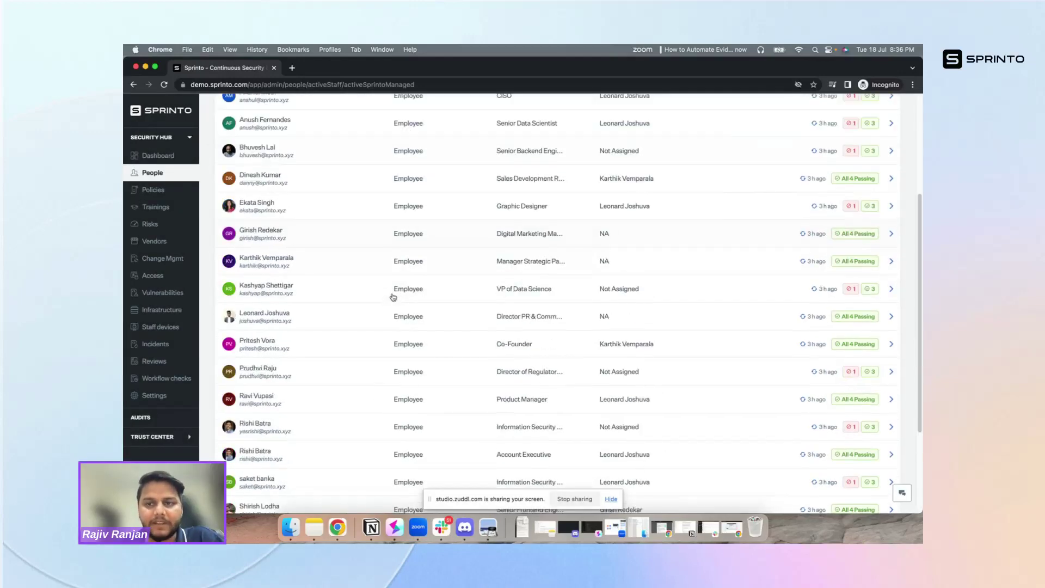
{"action": "scroll", "coordinate": [342, 285], "scroll_direction": "up", "scroll_amount": 5}
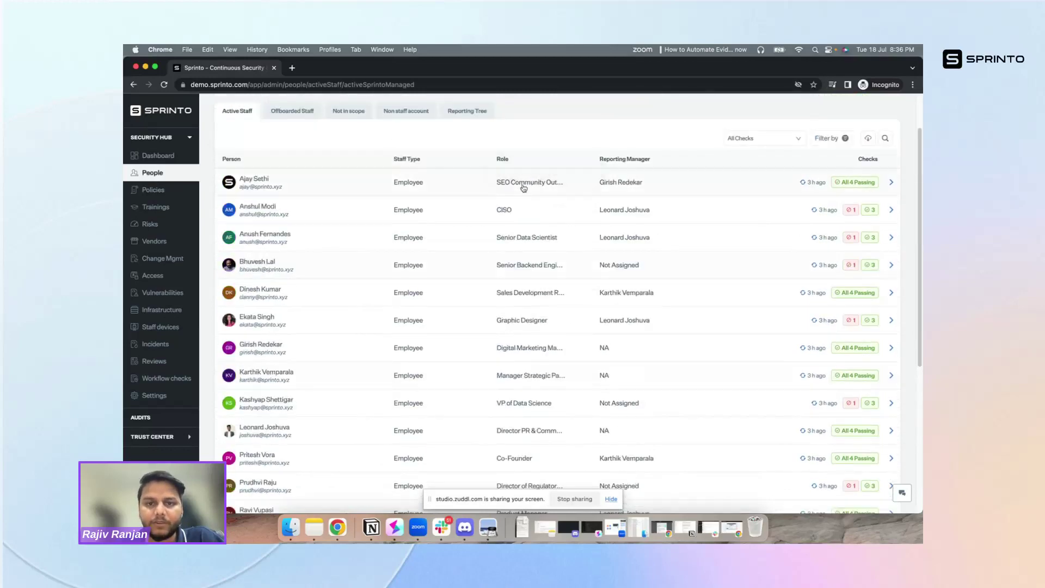
{"action": "left_click", "coordinate": [634, 267]}
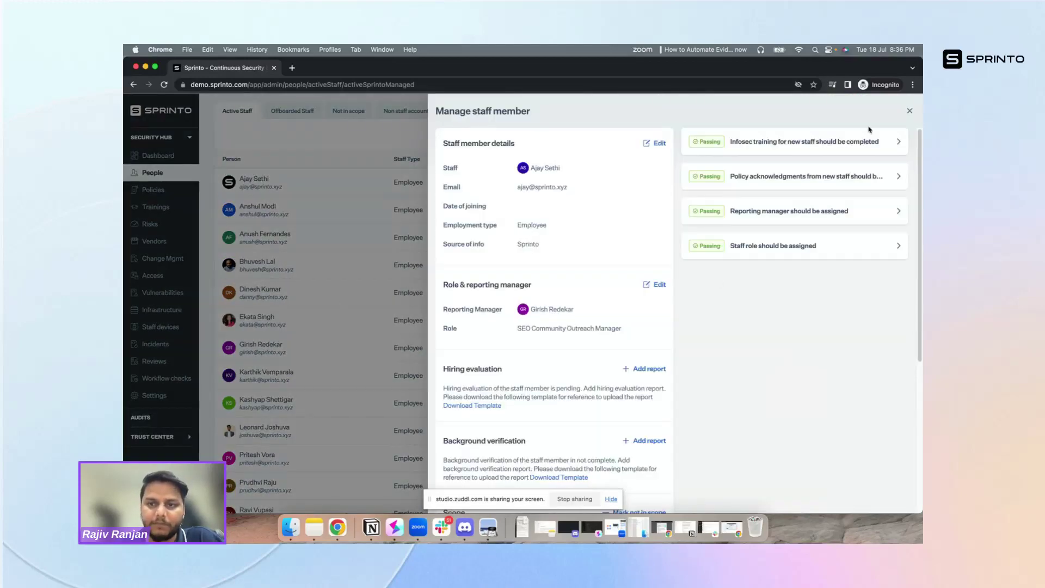
{"action": "left_click", "coordinate": [908, 110]}
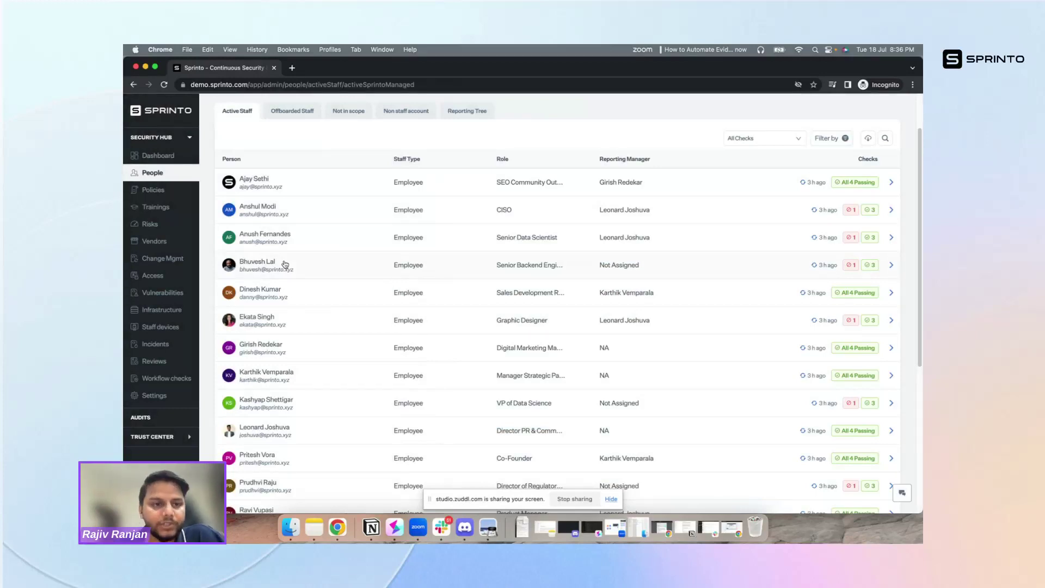
Step: Open the Access area and review the critical systems and their checks from AWS down to Ubiquiti
{"action": "left_click", "coordinate": [154, 275]}
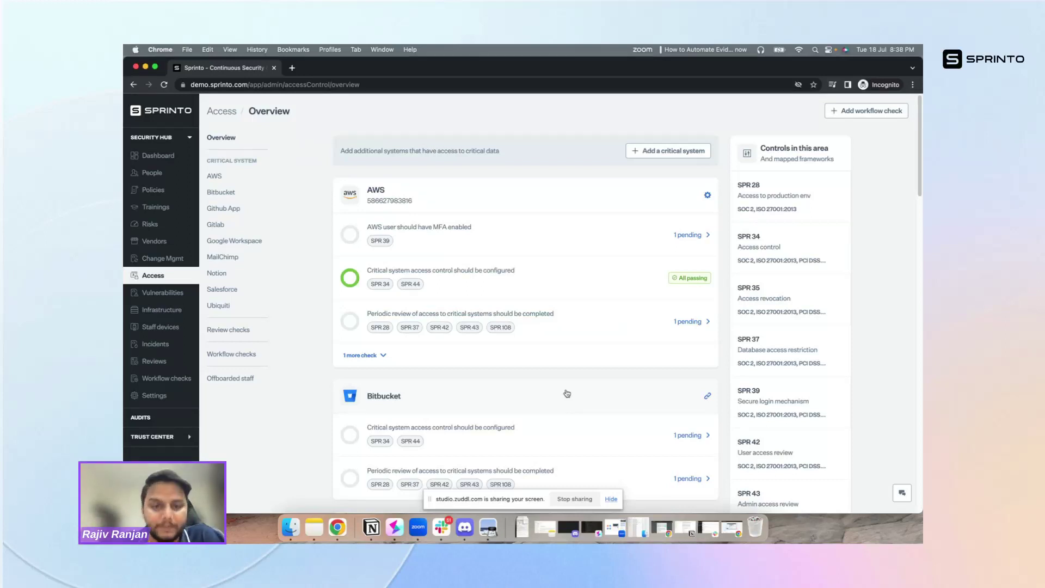
{"action": "scroll", "coordinate": [566, 393], "scroll_direction": "down", "scroll_amount": 15}
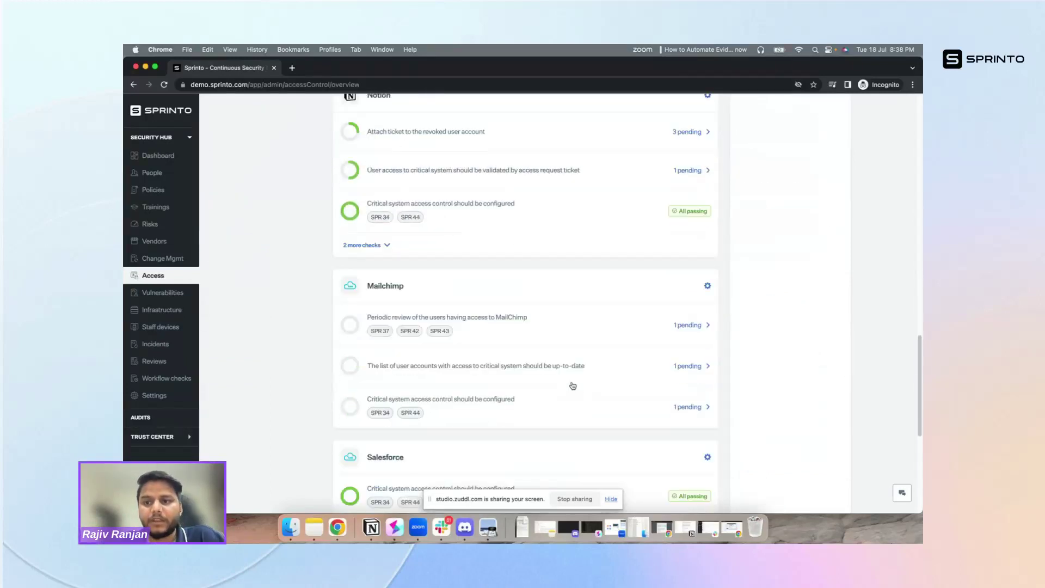
{"action": "scroll", "coordinate": [574, 379], "scroll_direction": "down", "scroll_amount": 5}
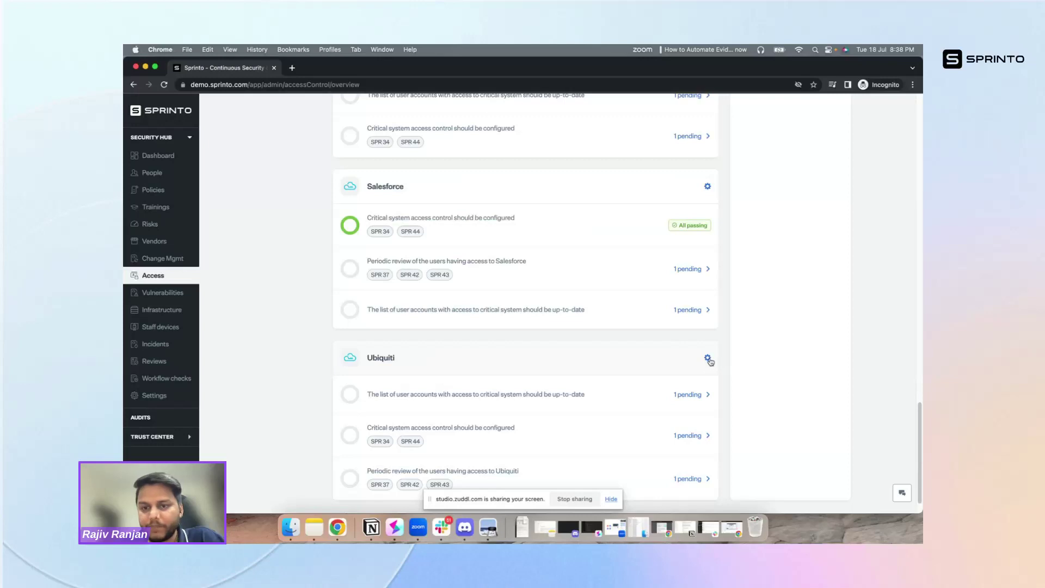
Step: Review the options for managing access to the Ubiquiti critical system, and return to the Access overview
{"action": "left_click", "coordinate": [707, 358]}
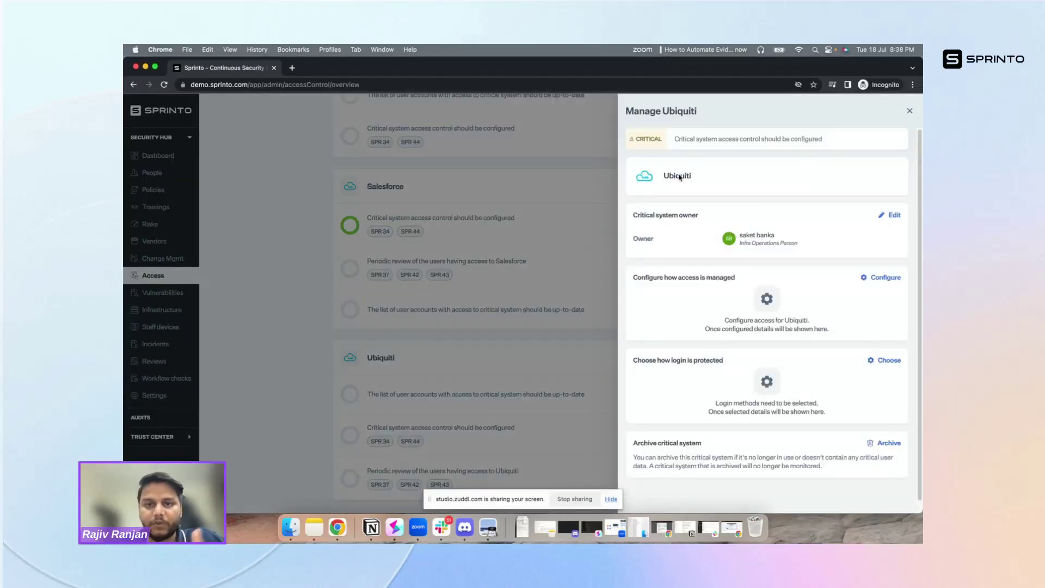
{"action": "left_click", "coordinate": [883, 278]}
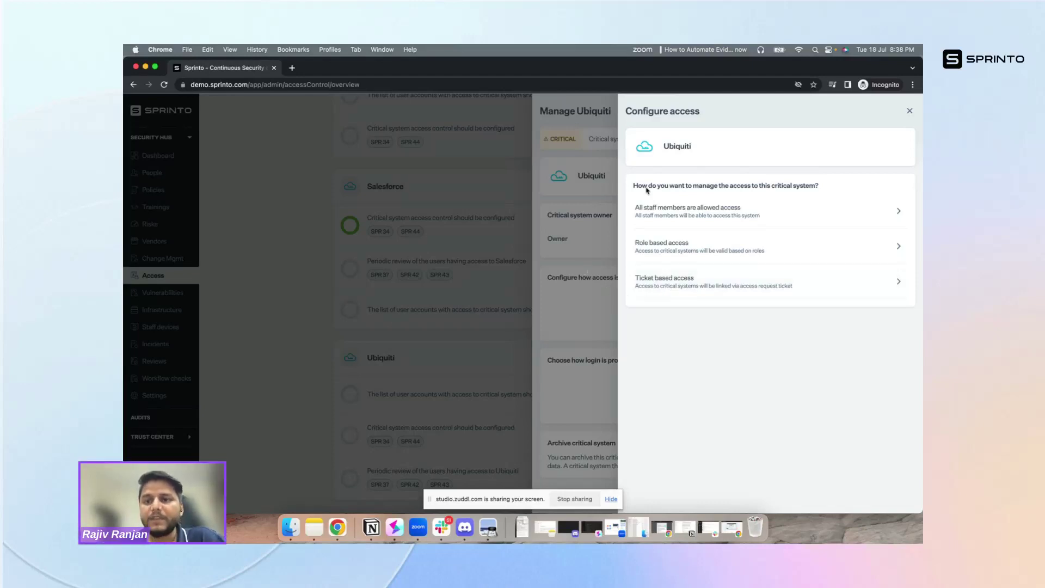
{"action": "left_click", "coordinate": [909, 110]}
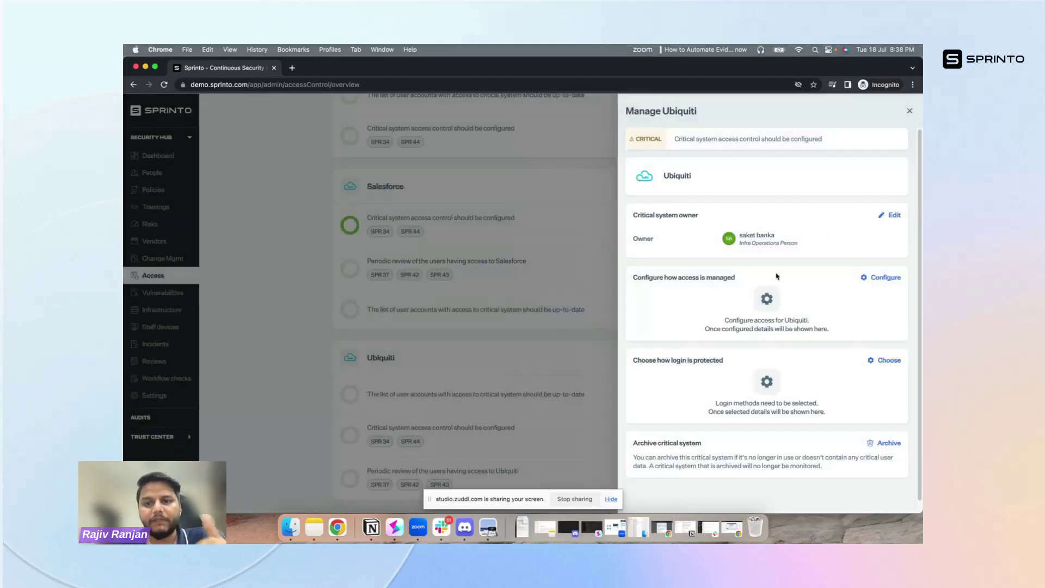
{"action": "left_click", "coordinate": [474, 351]}
{"action": "scroll", "coordinate": [313, 291], "scroll_direction": "up", "scroll_amount": 20}
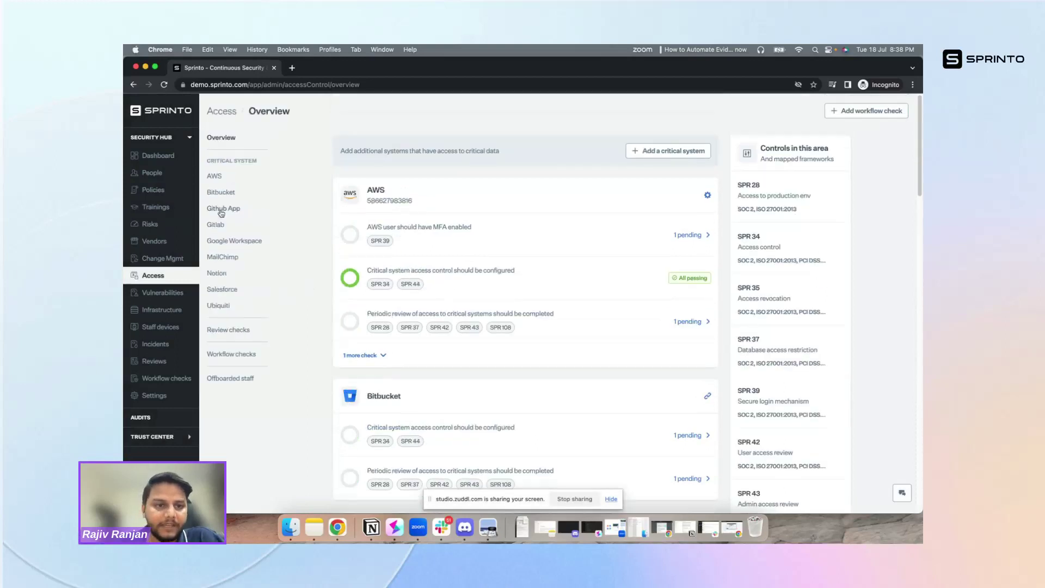
{"action": "left_click", "coordinate": [229, 244]}
{"action": "left_click", "coordinate": [215, 137]}
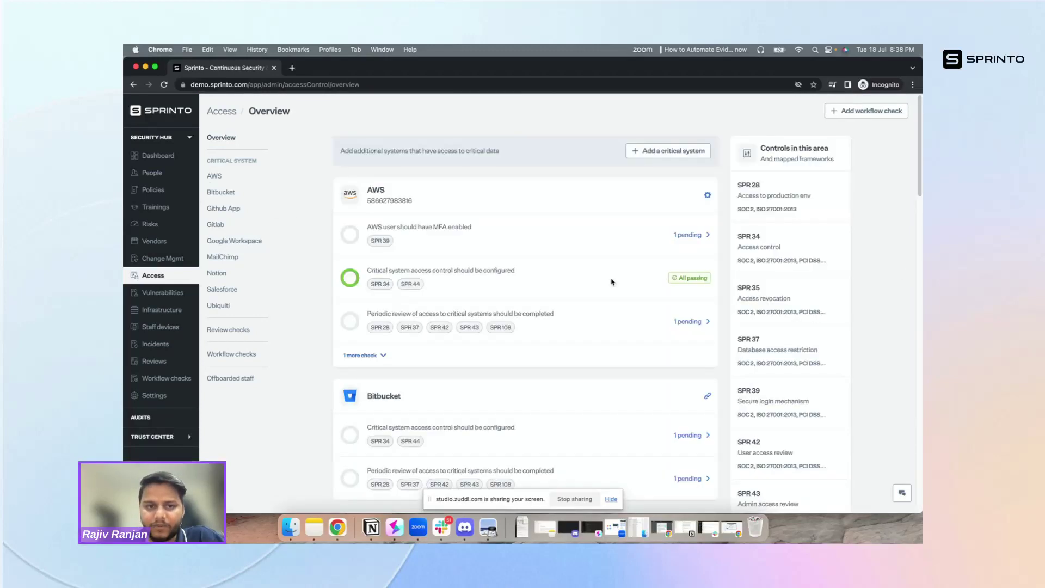
Step: Choose role based access for the Github App account SprintoEnggSandbox
{"action": "scroll", "coordinate": [576, 340], "scroll_direction": "down", "scroll_amount": 4}
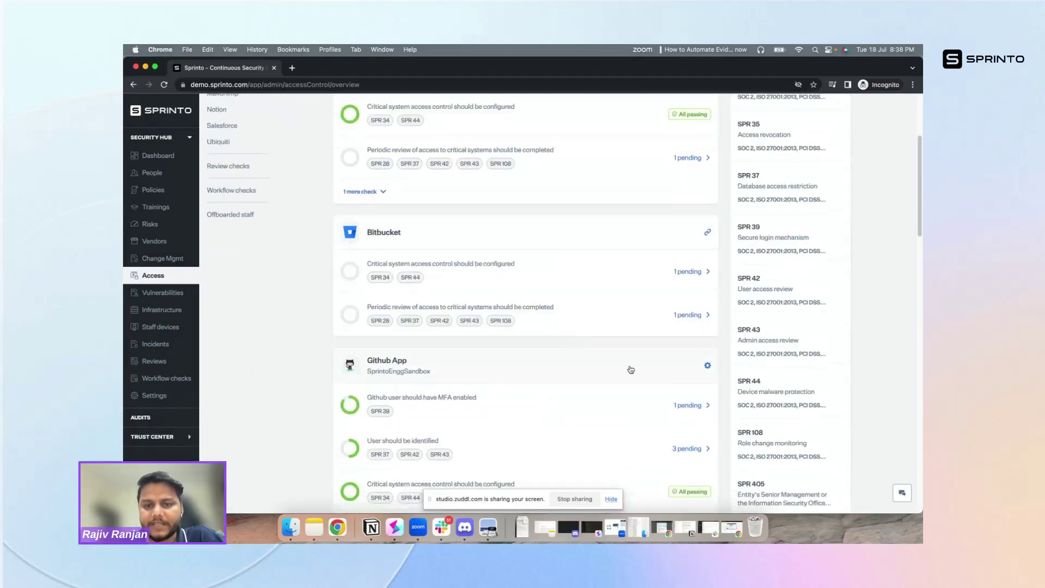
{"action": "left_click", "coordinate": [707, 365]}
{"action": "left_click", "coordinate": [881, 205]}
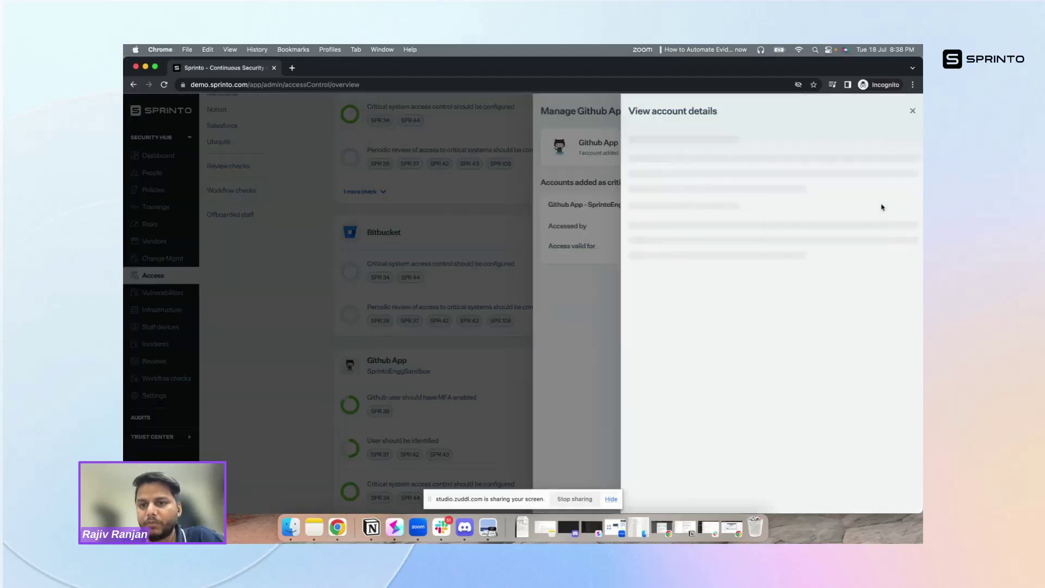
{"action": "left_click", "coordinate": [883, 190]}
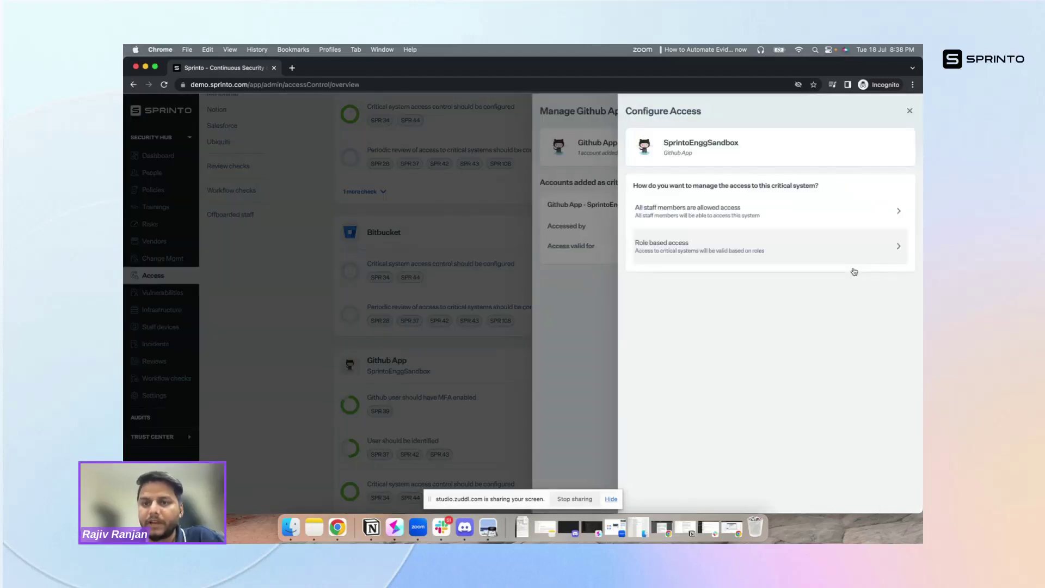
{"action": "left_click", "coordinate": [737, 245]}
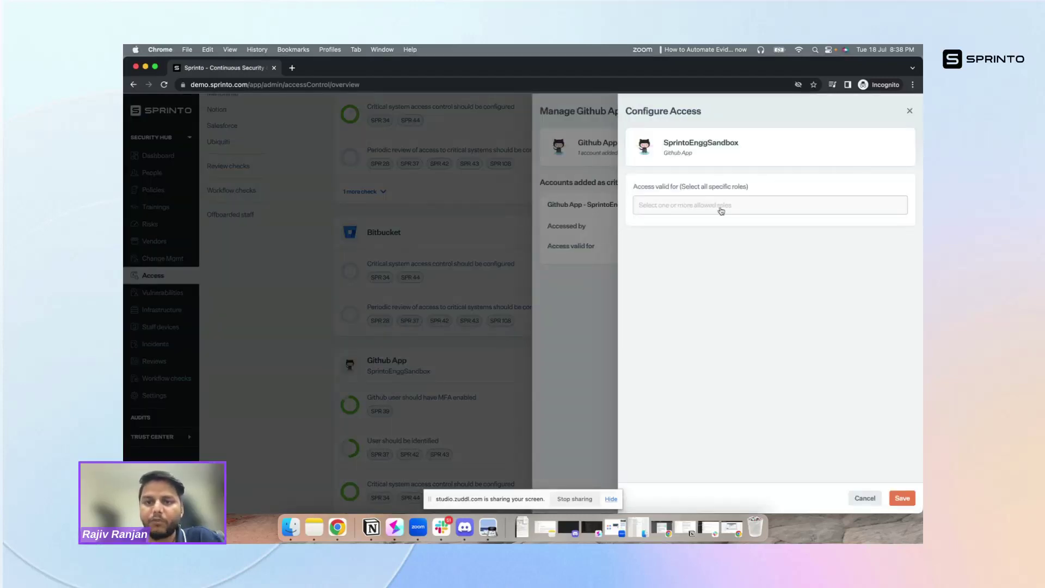
Step: Make access valid for the Software Engineer and CTO roles, save the configuration and close the Github App settings
{"action": "left_click", "coordinate": [719, 206]}
{"action": "type", "text": "soft"}
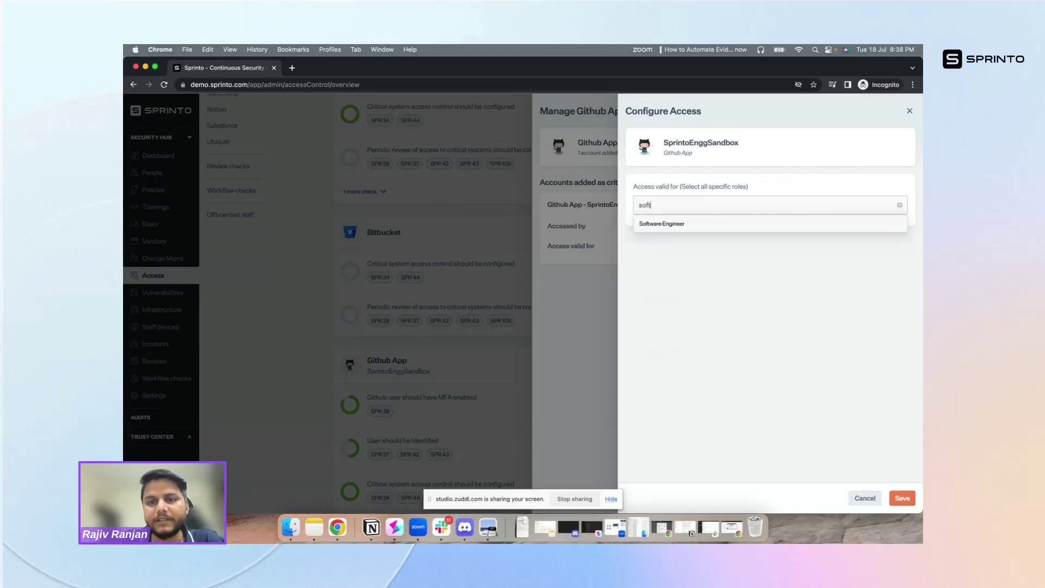
{"action": "left_click", "coordinate": [723, 225]}
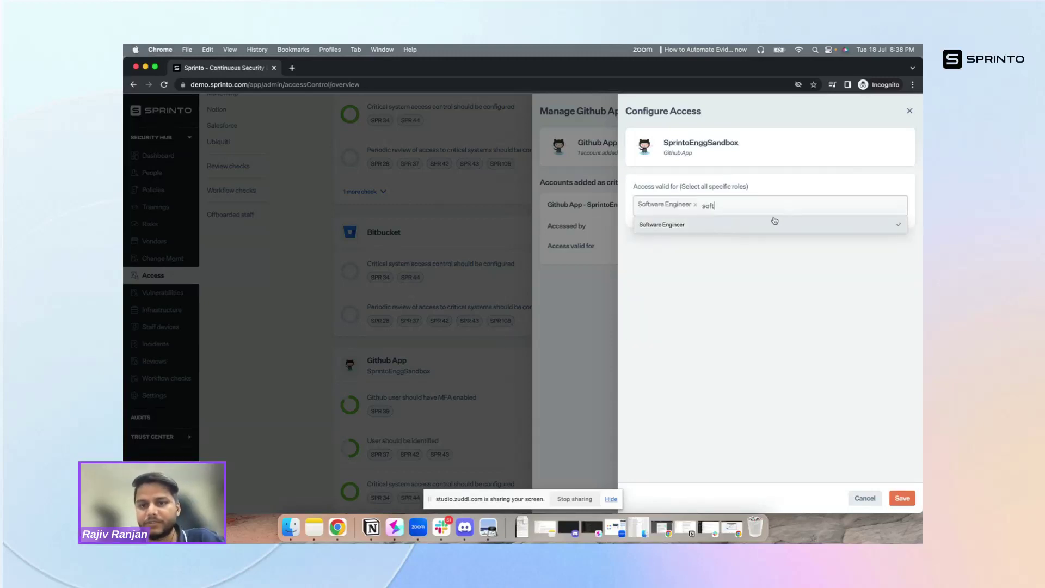
{"action": "key", "text": "BackSpace"}
{"action": "key", "text": "BackSpace"}
{"action": "key", "text": "BackSpace"}
{"action": "key", "text": "BackSpace"}
{"action": "type", "text": "ct"}
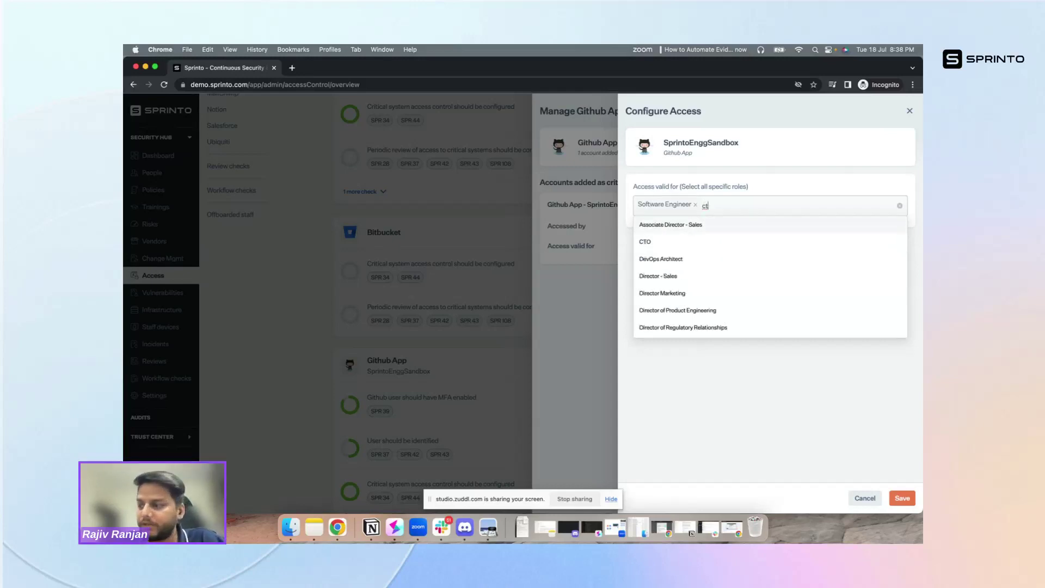
{"action": "left_click", "coordinate": [756, 239]}
{"action": "left_click", "coordinate": [903, 501]}
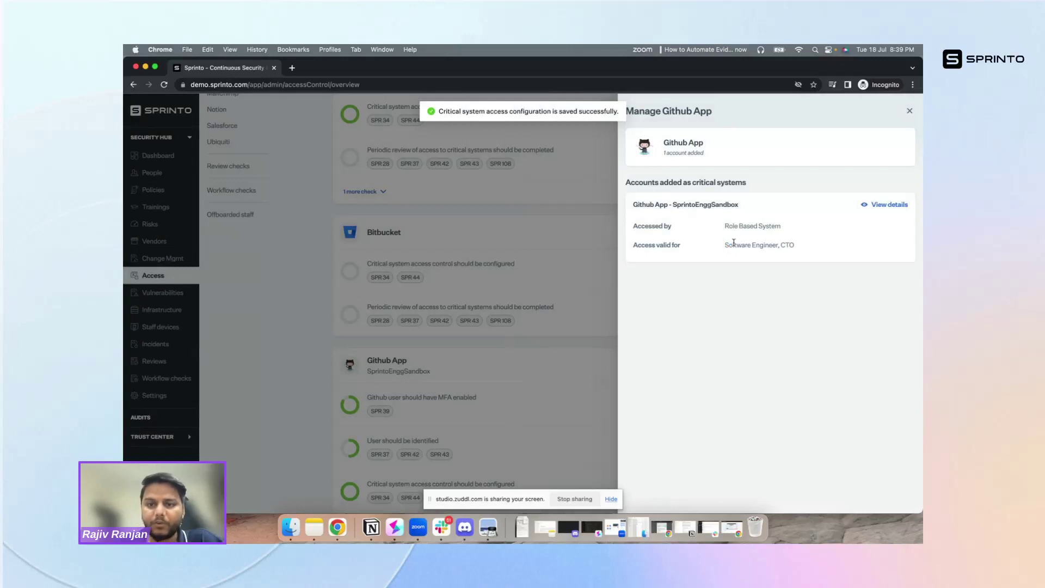
{"action": "left_click_drag", "start_coordinate": [724, 245], "coordinate": [802, 252]}
{"action": "left_click", "coordinate": [512, 219]}
{"action": "scroll", "coordinate": [292, 287], "scroll_direction": "up", "scroll_amount": 5}
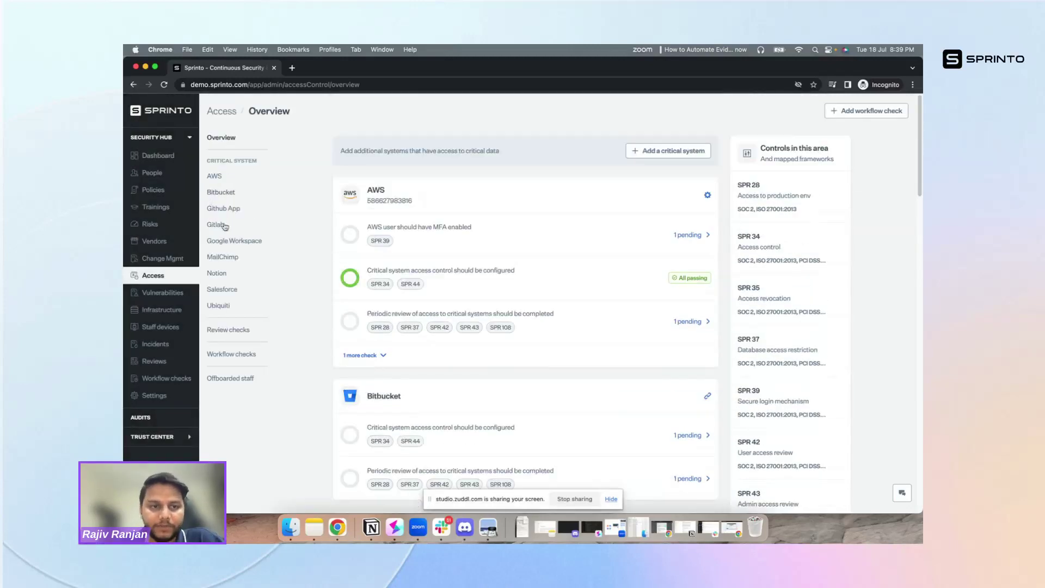
Step: Open the Github App accounts, expand the checks of the first two accounts and refresh the first account's checks
{"action": "left_click", "coordinate": [225, 209]}
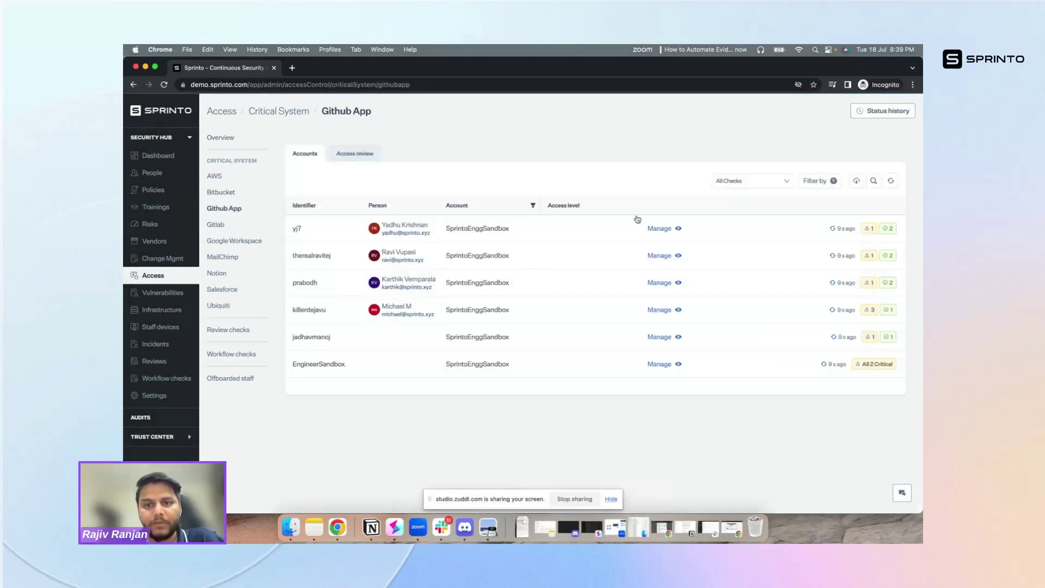
{"action": "left_click", "coordinate": [617, 234]}
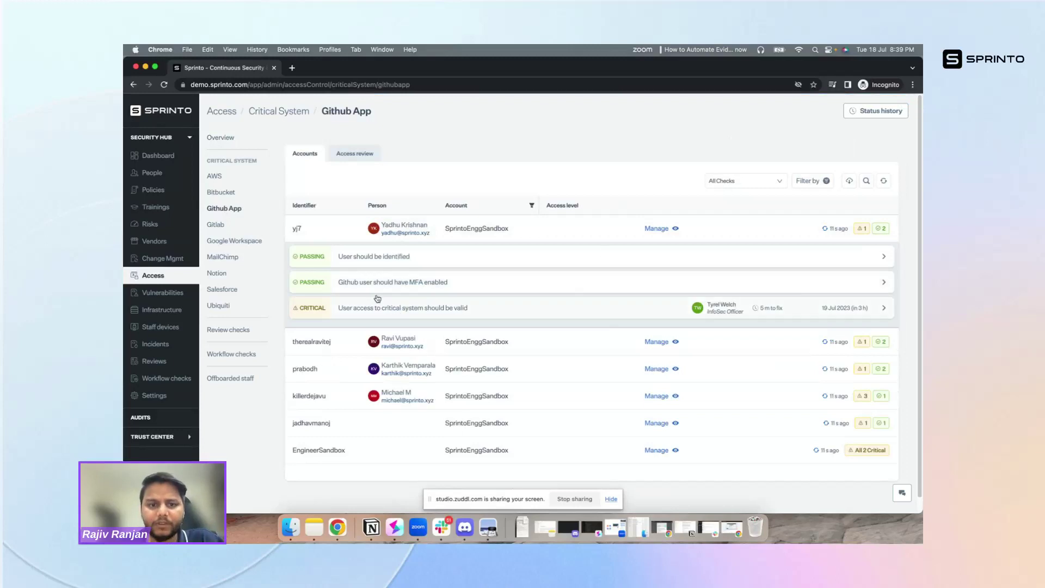
{"action": "left_click", "coordinate": [585, 346]}
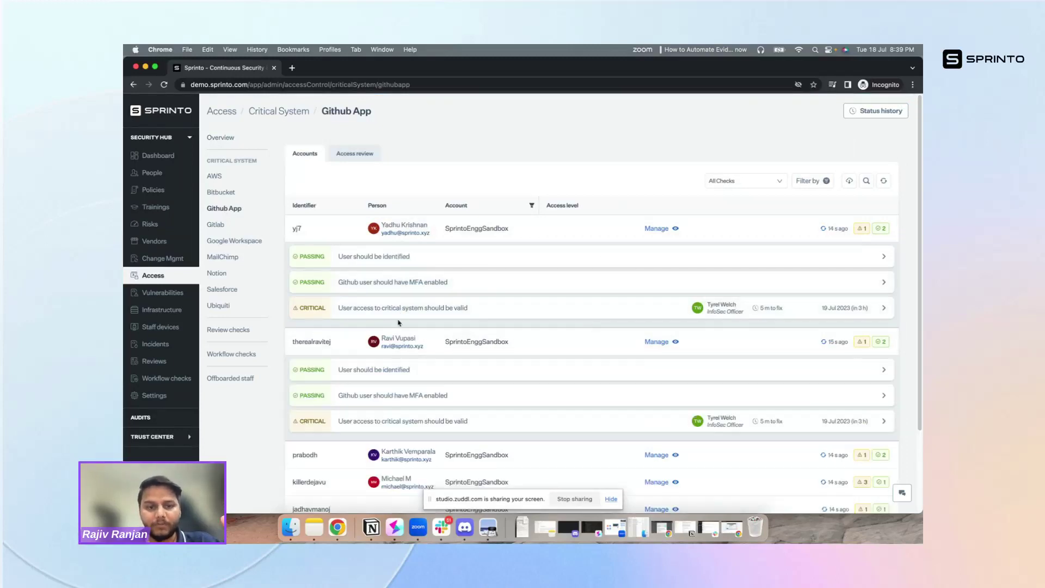
{"action": "left_click", "coordinate": [824, 229]}
{"action": "scroll", "coordinate": [757, 362], "scroll_direction": "down", "scroll_amount": 1}
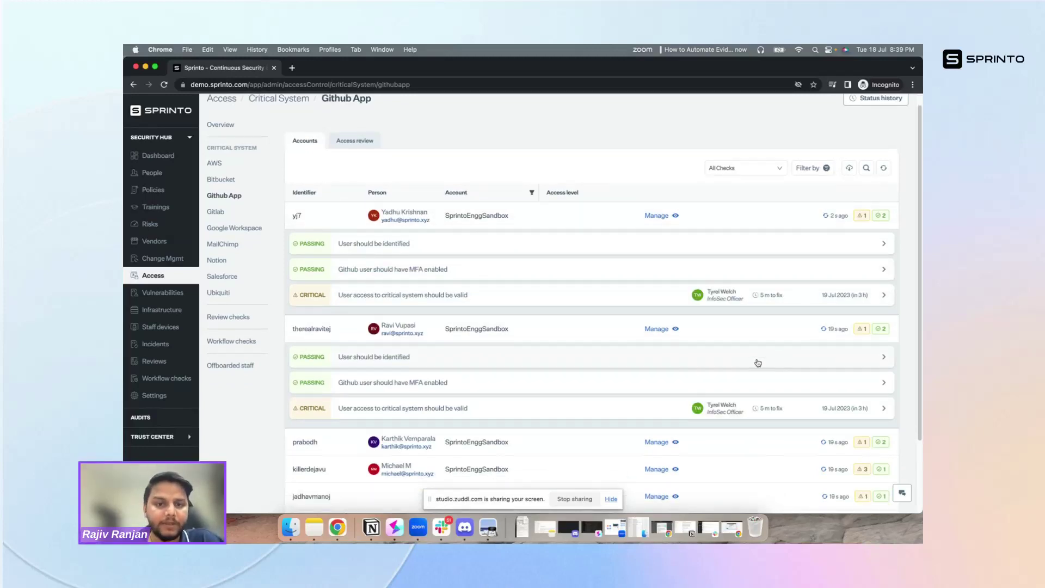
Step: Open the fix options for the first account's invalid access check and choose to provide the user's existing roles valid access
{"action": "left_click", "coordinate": [519, 294]}
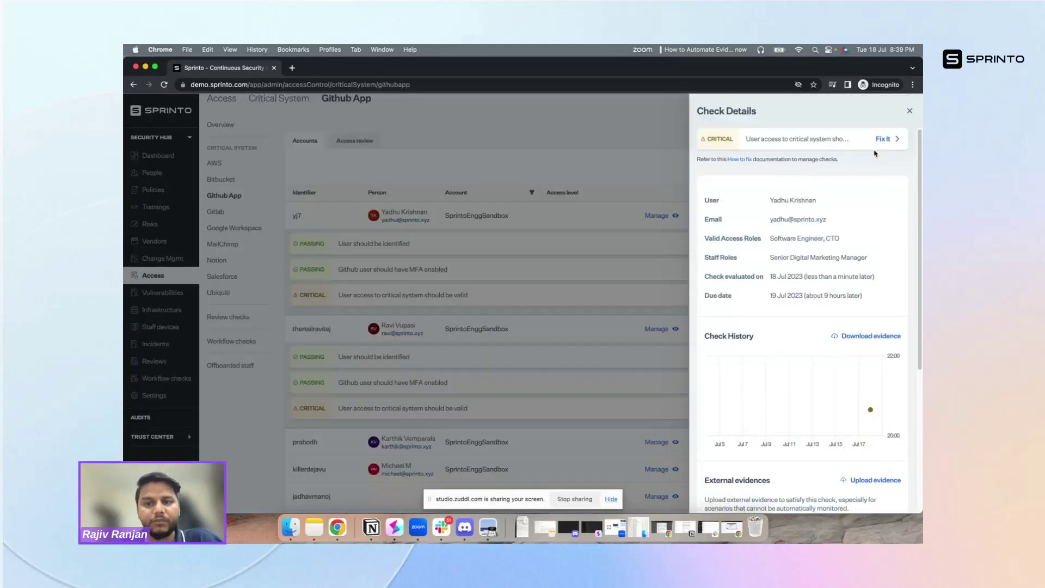
{"action": "left_click", "coordinate": [881, 140]}
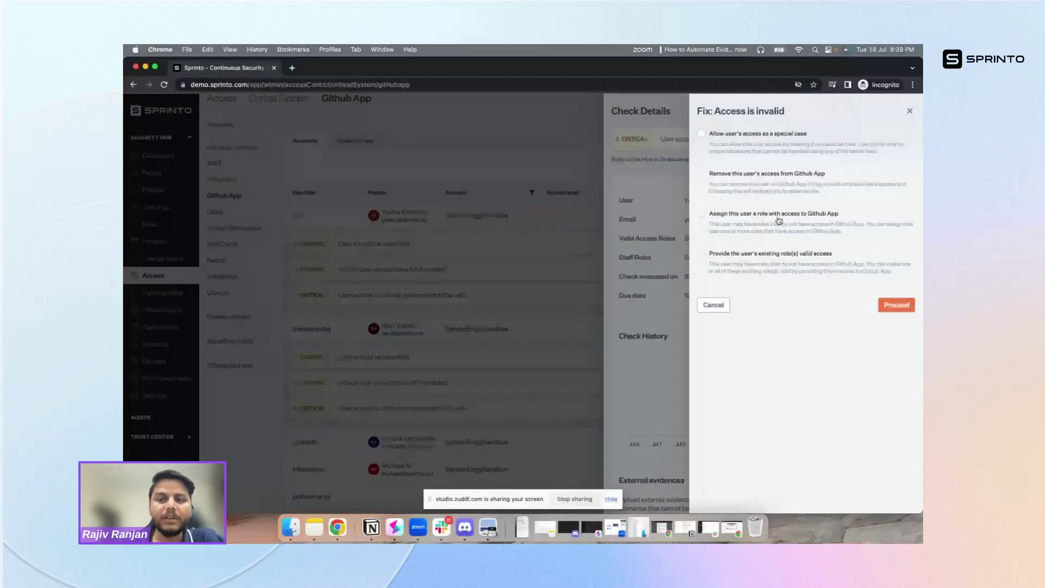
{"action": "left_click", "coordinate": [760, 254]}
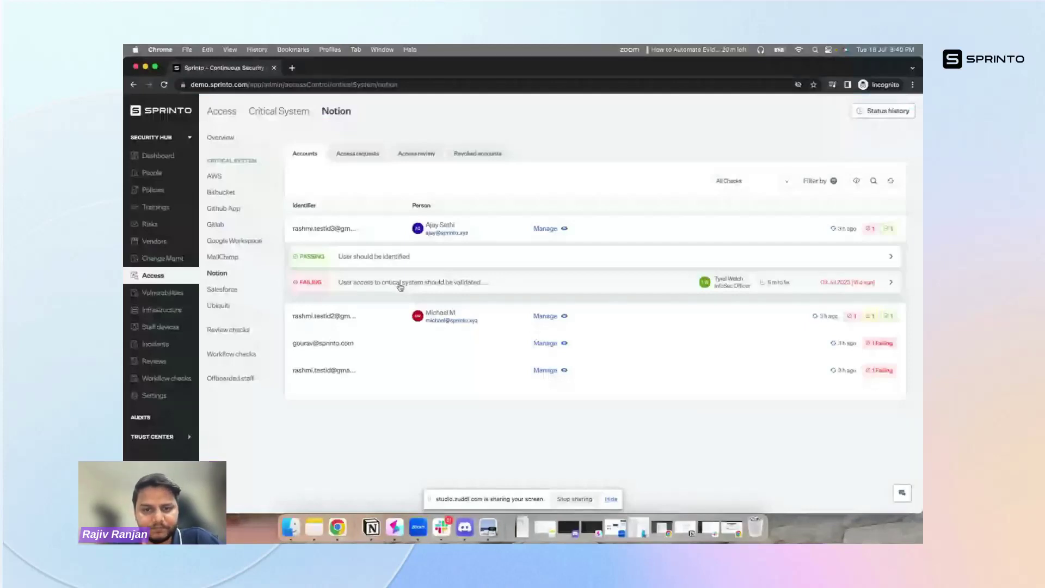
Step: Return to the Access overview and review Notion's ticket based access details, including its Jira projects
{"action": "key", "text": "super+bracketleft"}
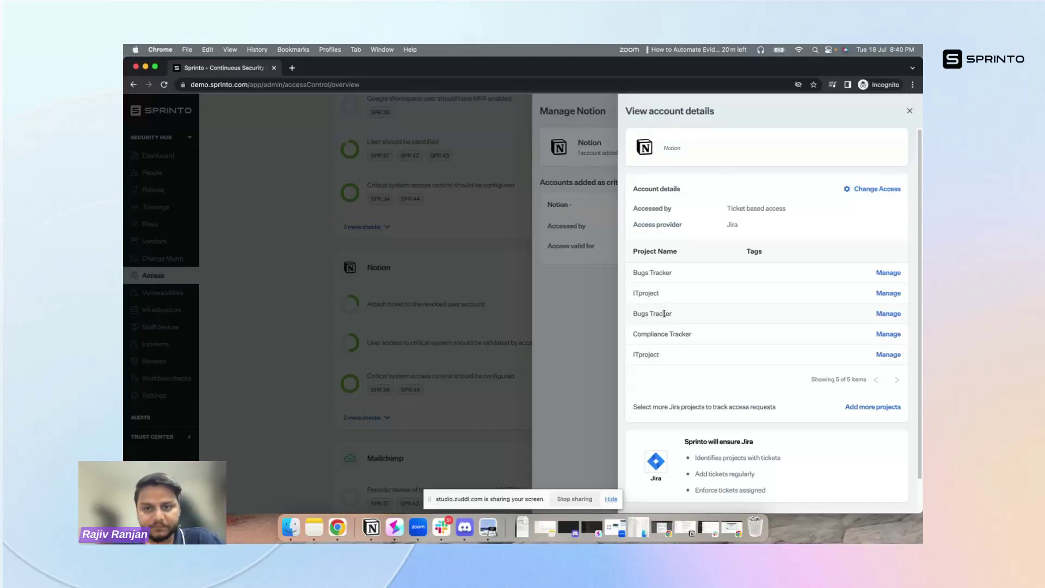
{"action": "left_click", "coordinate": [909, 111]}
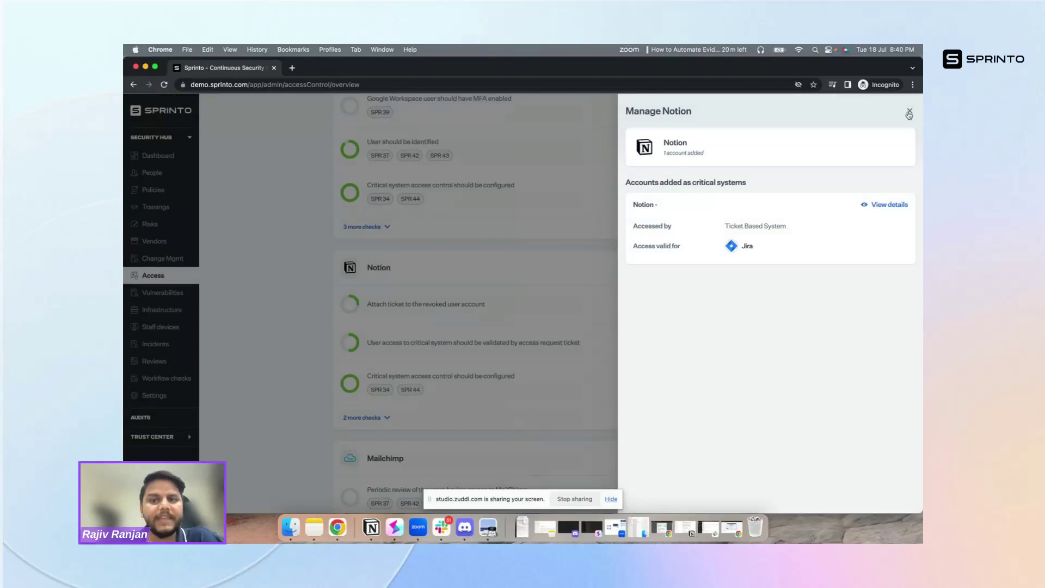
{"action": "left_click", "coordinate": [908, 113]}
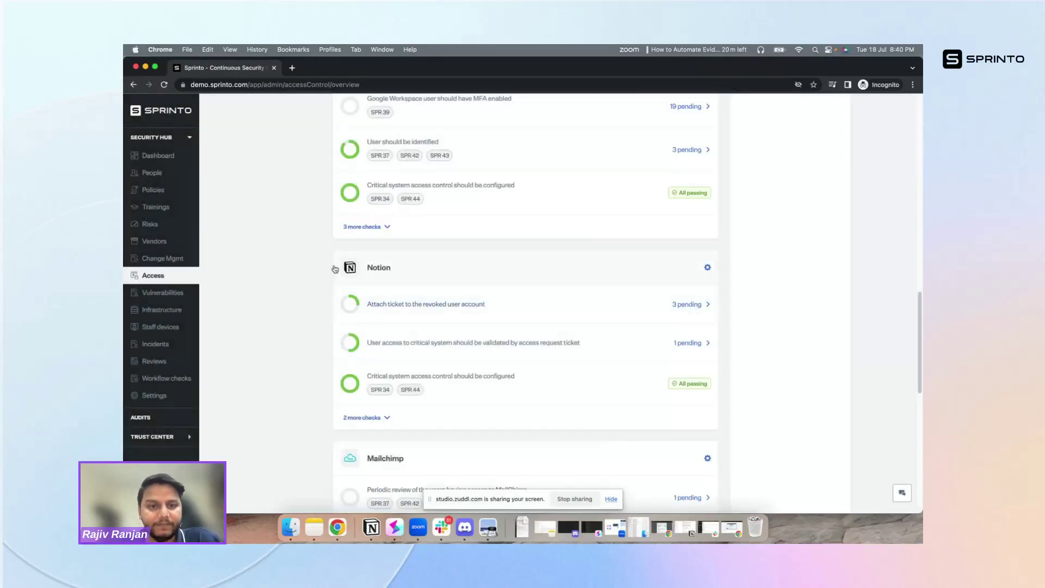
{"action": "scroll", "coordinate": [411, 263], "scroll_direction": "up", "scroll_amount": 15}
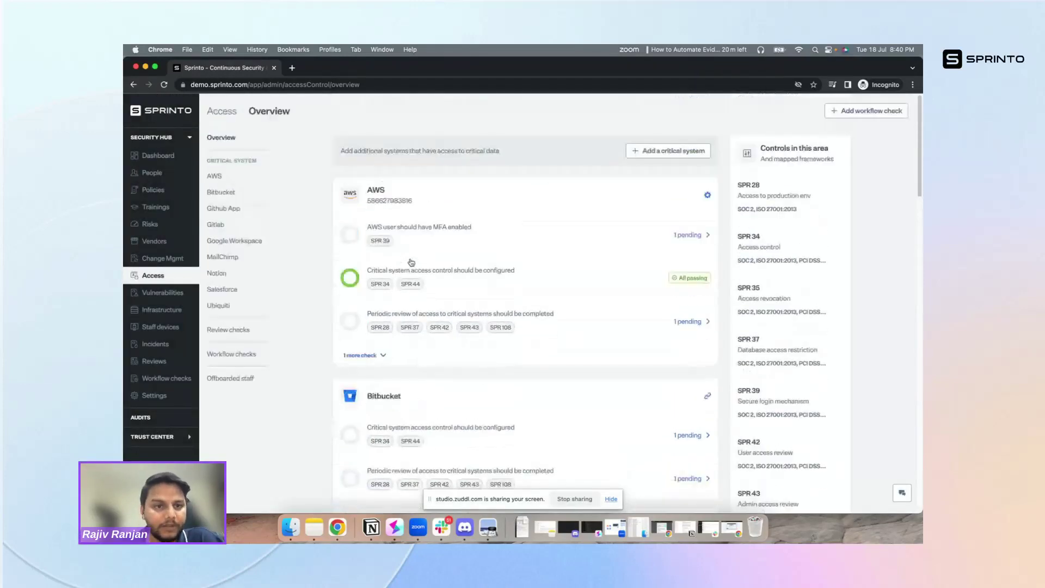
Step: Open Notion's accounts, expand the first account's checks and view the details of its failing access validation check
{"action": "left_click", "coordinate": [217, 273]}
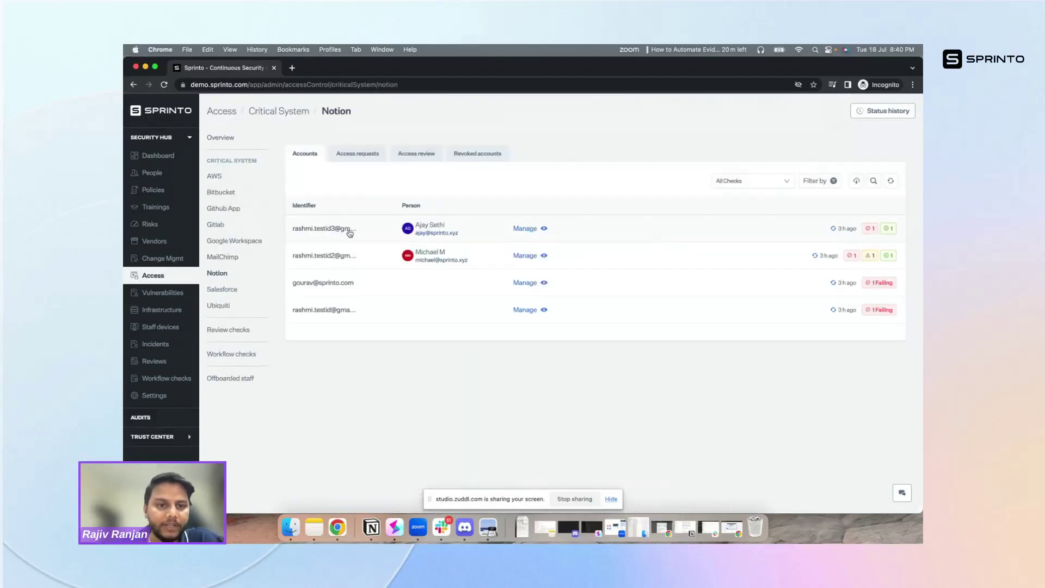
{"action": "left_click", "coordinate": [353, 231]}
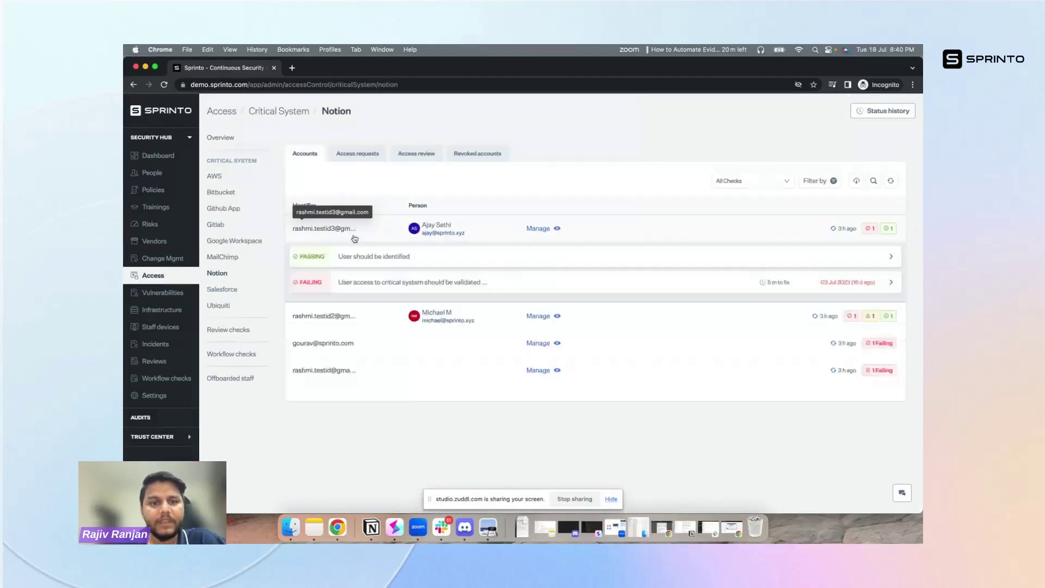
{"action": "left_click", "coordinate": [405, 287]}
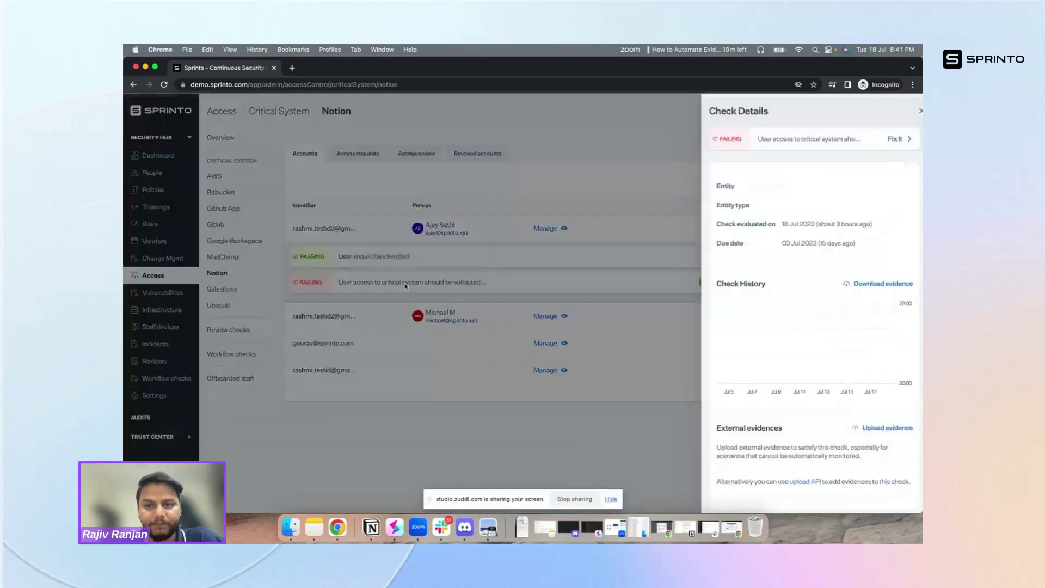
{"action": "left_click", "coordinate": [626, 240]}
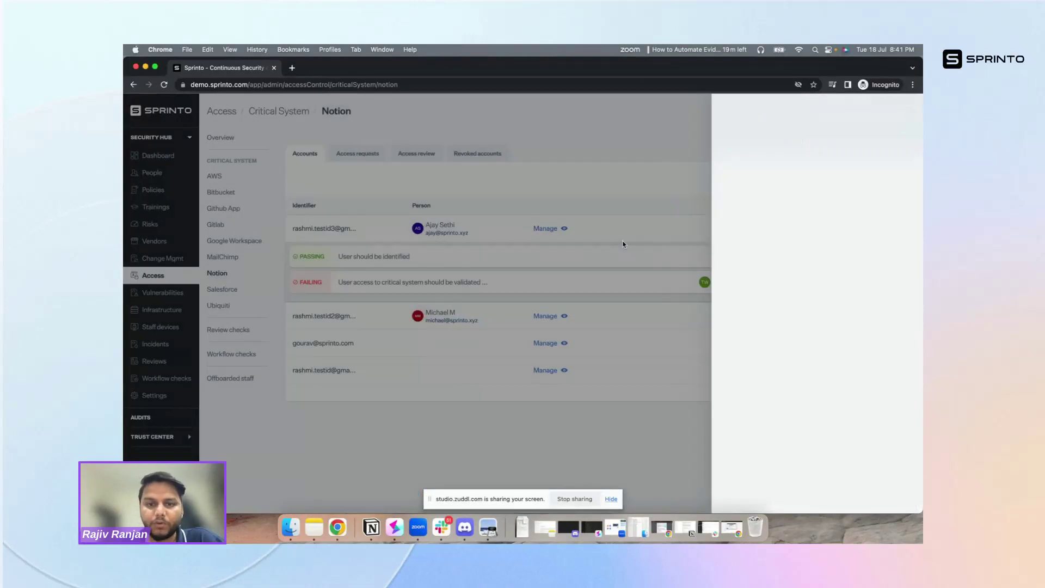
Step: Map the ITproject ticket 10009, "New ticket assuming without an asignee", to the first Notion account as its ticket for providing access
{"action": "left_click", "coordinate": [545, 228]}
{"action": "left_click", "coordinate": [860, 279]}
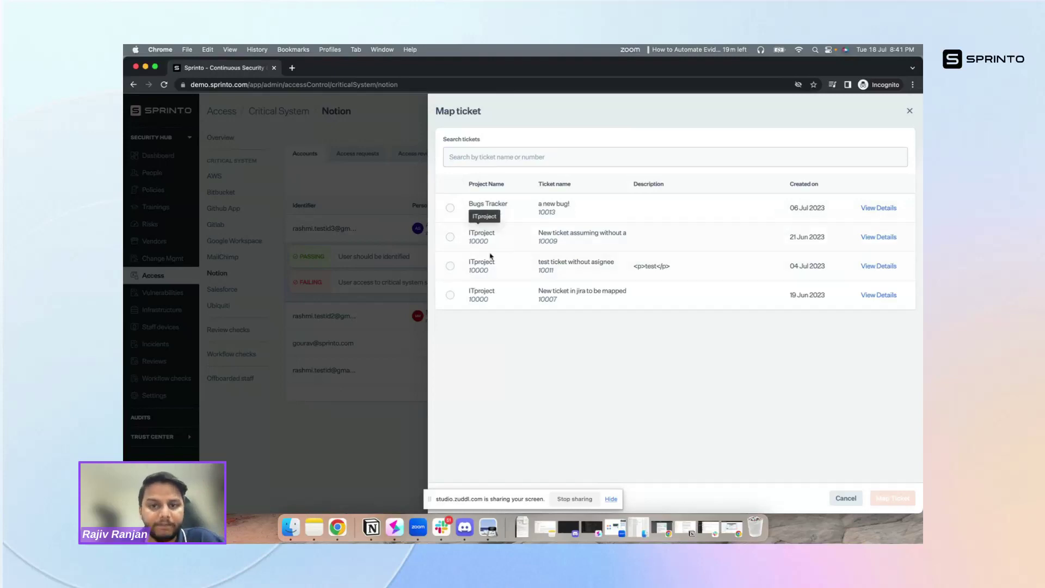
{"action": "left_click", "coordinate": [450, 238]}
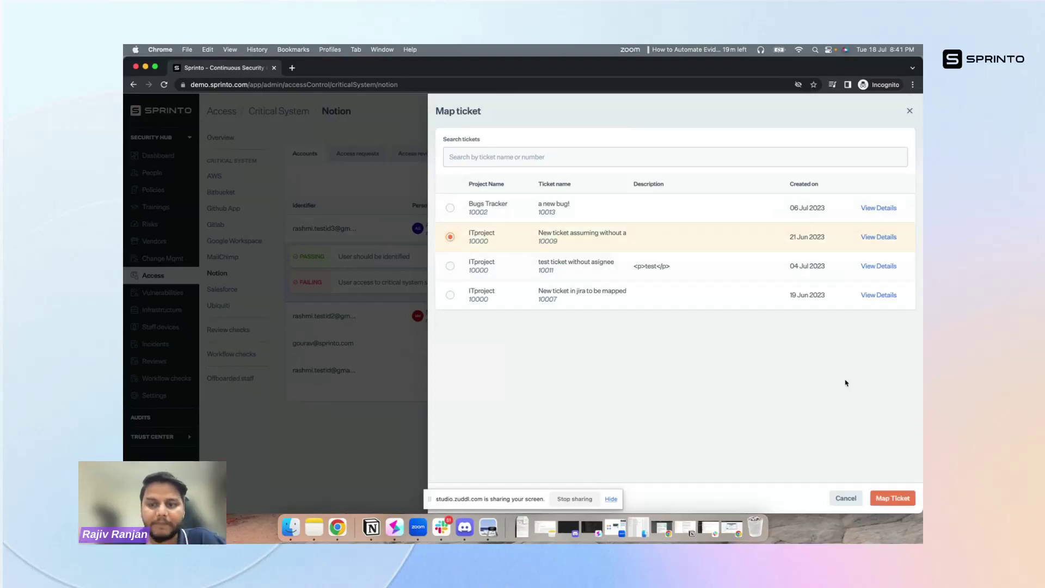
{"action": "left_click", "coordinate": [891, 498]}
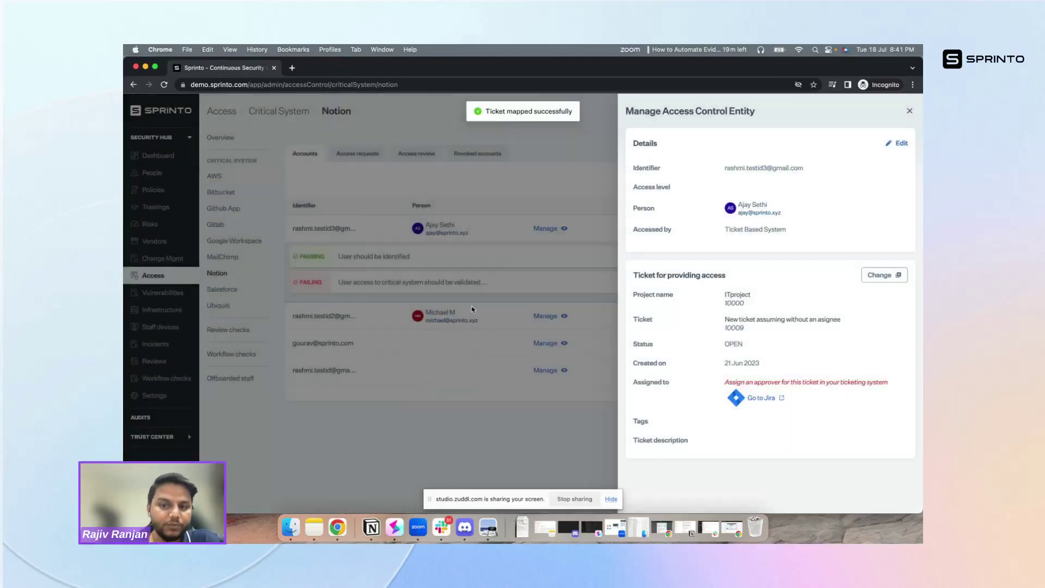
{"action": "left_click", "coordinate": [518, 264]}
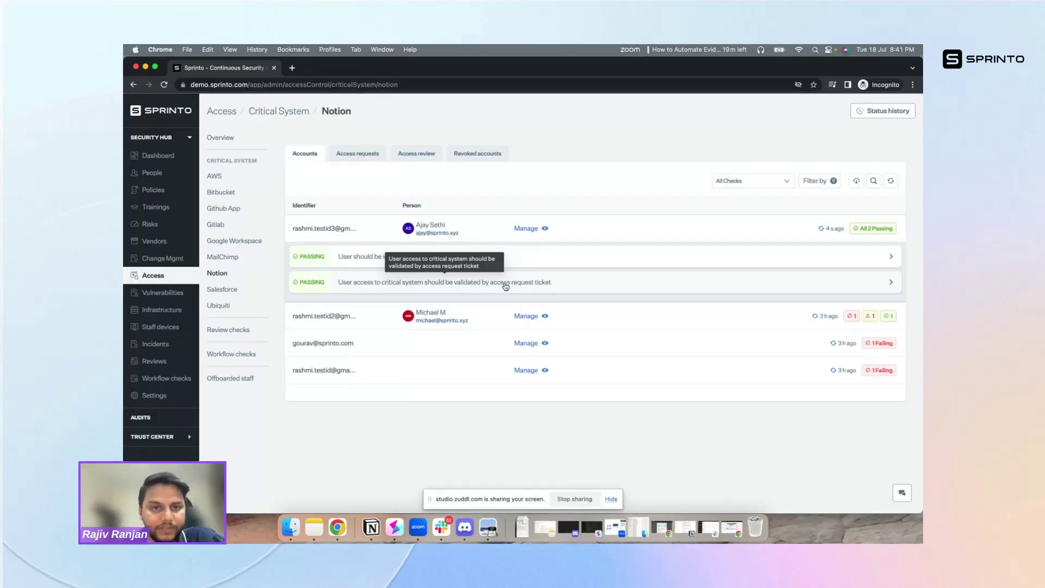
Step: View Notion's access requests and the Github App's access review
{"action": "left_click", "coordinate": [350, 154]}
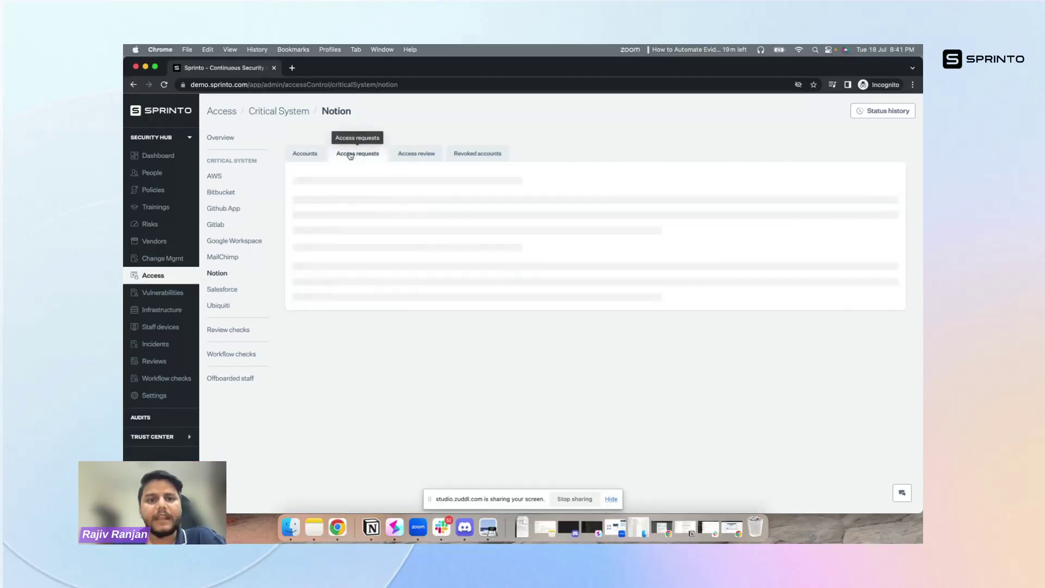
{"action": "left_click", "coordinate": [224, 210]}
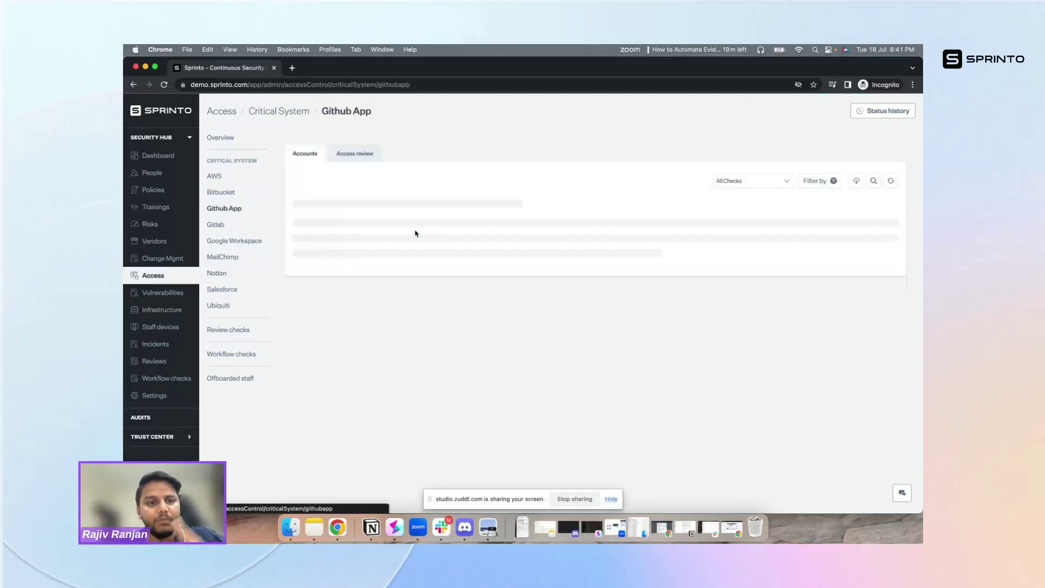
{"action": "left_click", "coordinate": [238, 242]}
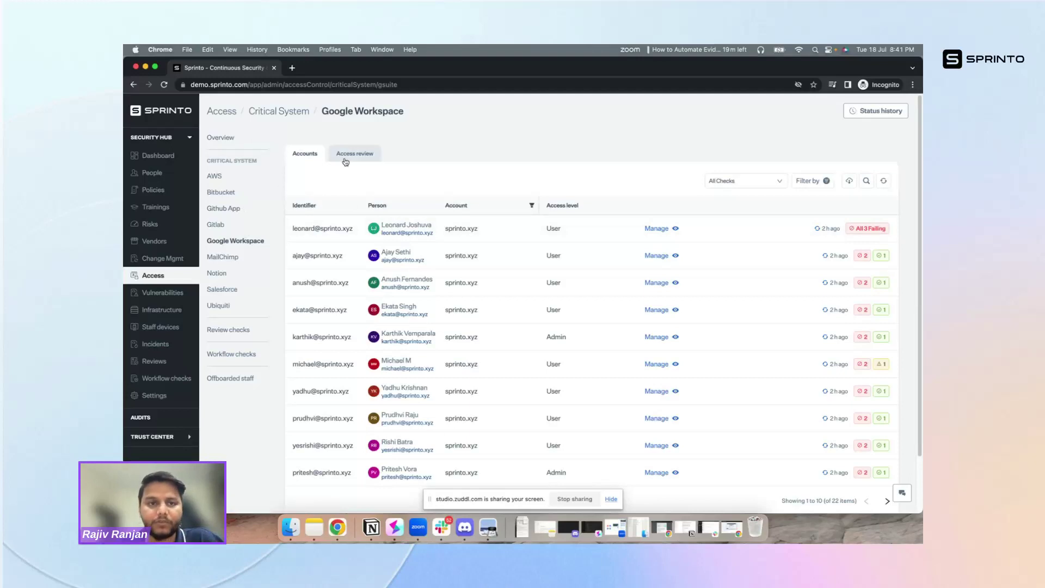
{"action": "left_click", "coordinate": [220, 209]}
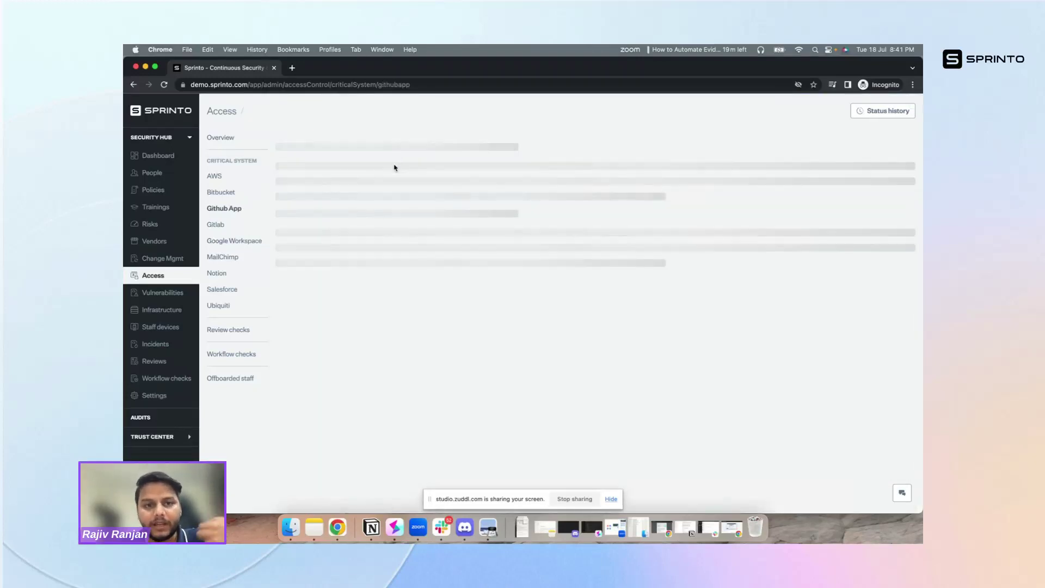
{"action": "left_click", "coordinate": [354, 154]}
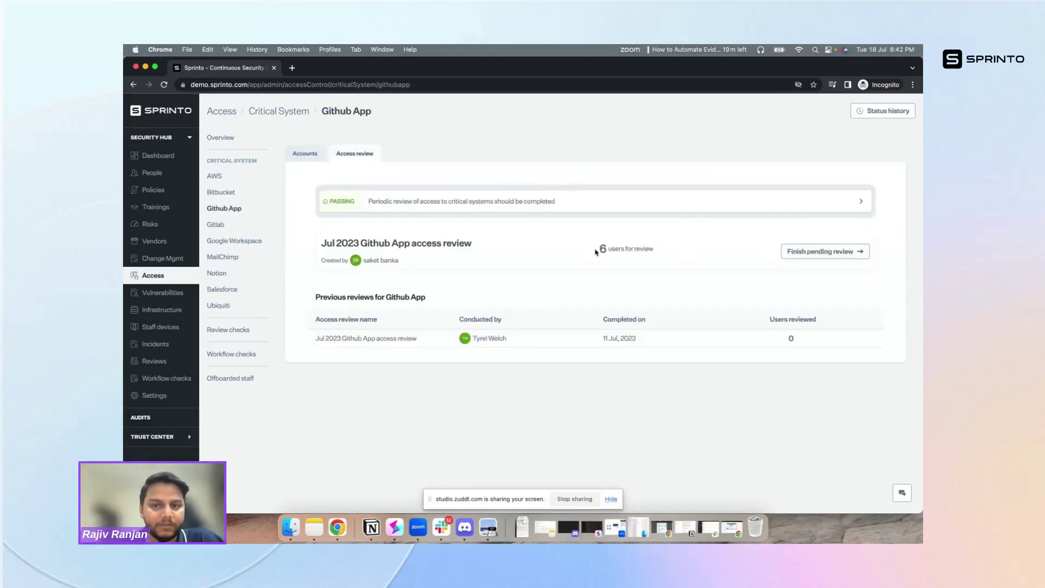
Step: Examine the roles and statuses of all users in Google Workspace's previous Jul 2023 access review
{"action": "left_click", "coordinate": [250, 241]}
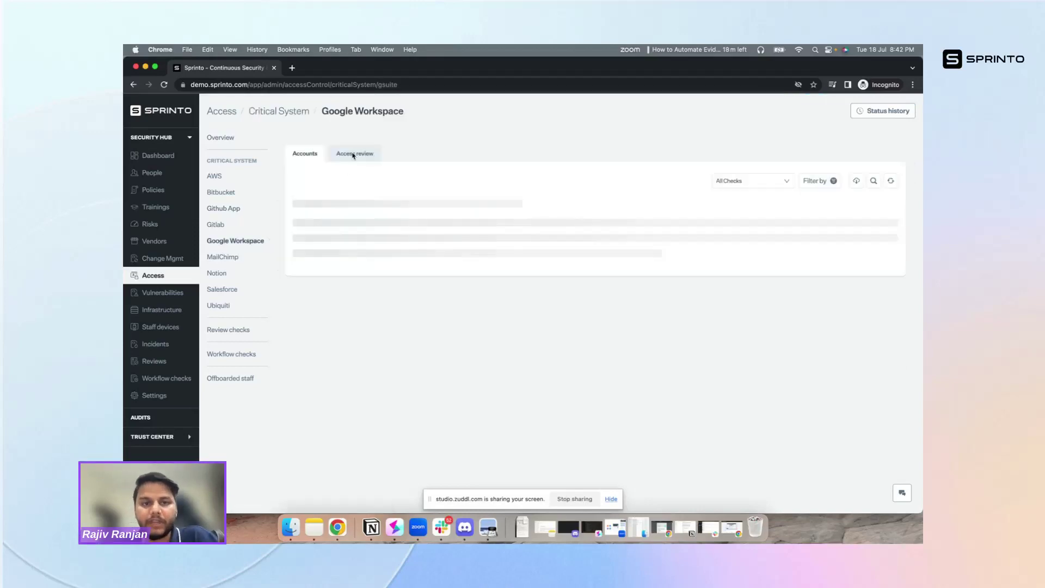
{"action": "left_click", "coordinate": [353, 154]}
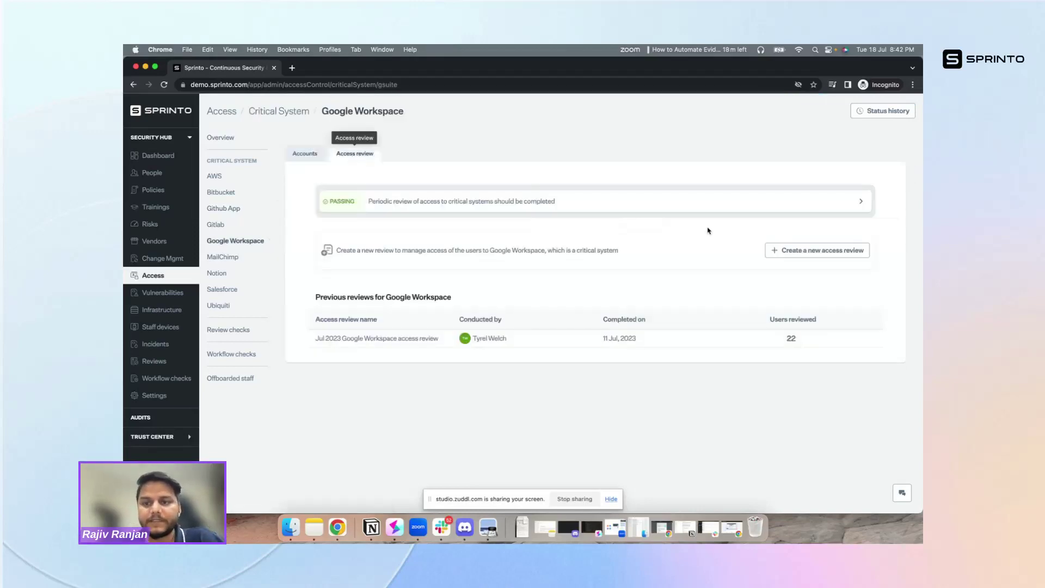
{"action": "left_click", "coordinate": [868, 339]}
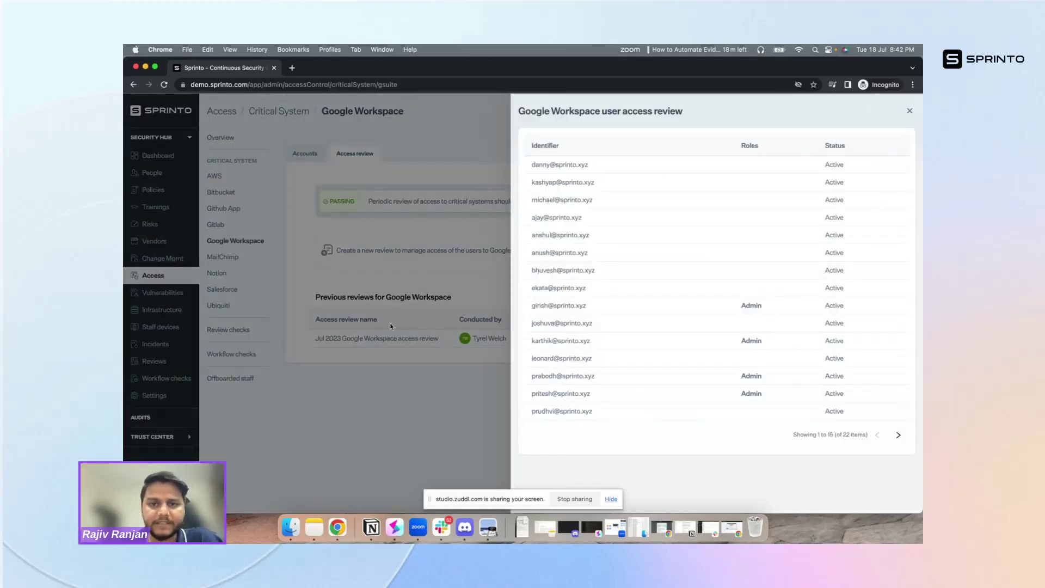
{"action": "double_click", "coordinate": [747, 306]}
{"action": "double_click", "coordinate": [750, 341]}
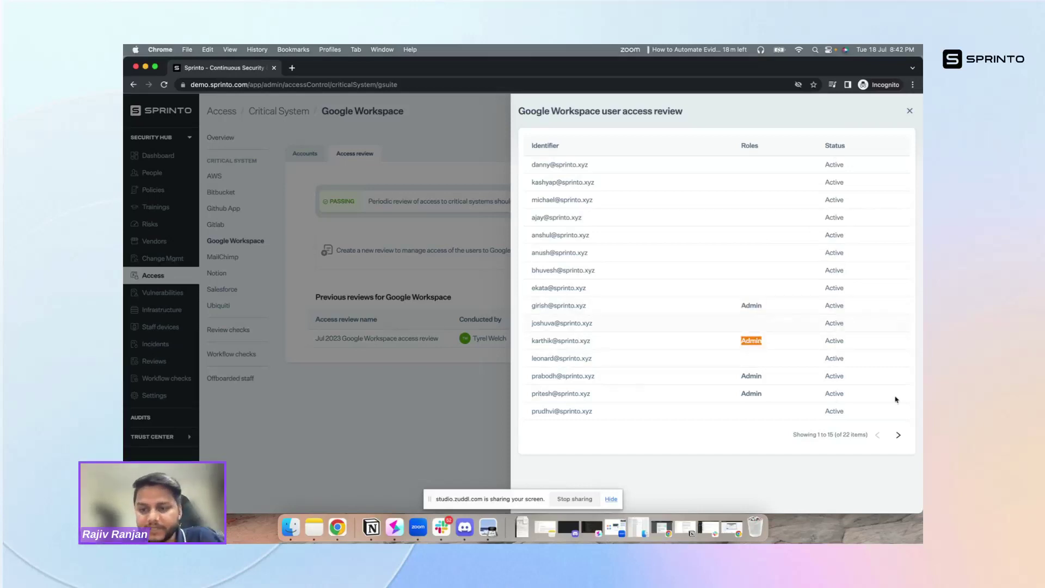
{"action": "left_click", "coordinate": [898, 435]}
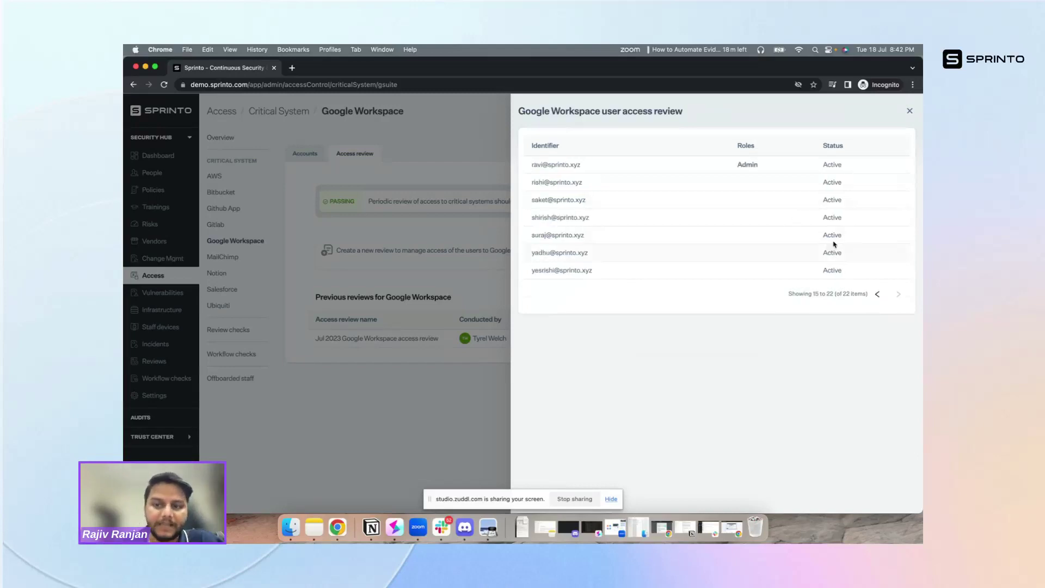
{"action": "left_click", "coordinate": [876, 294]}
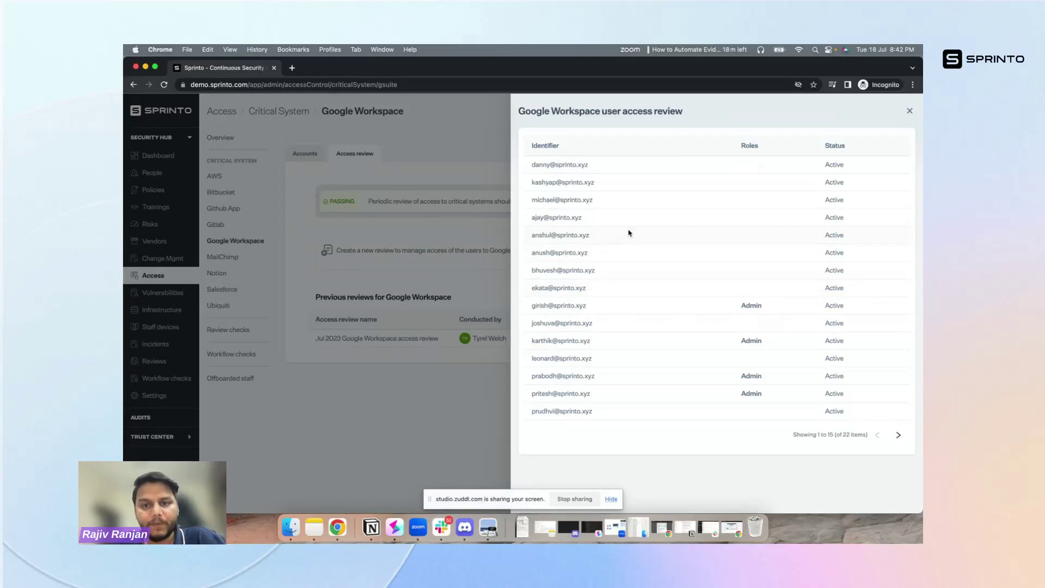
{"action": "left_click", "coordinate": [909, 113]}
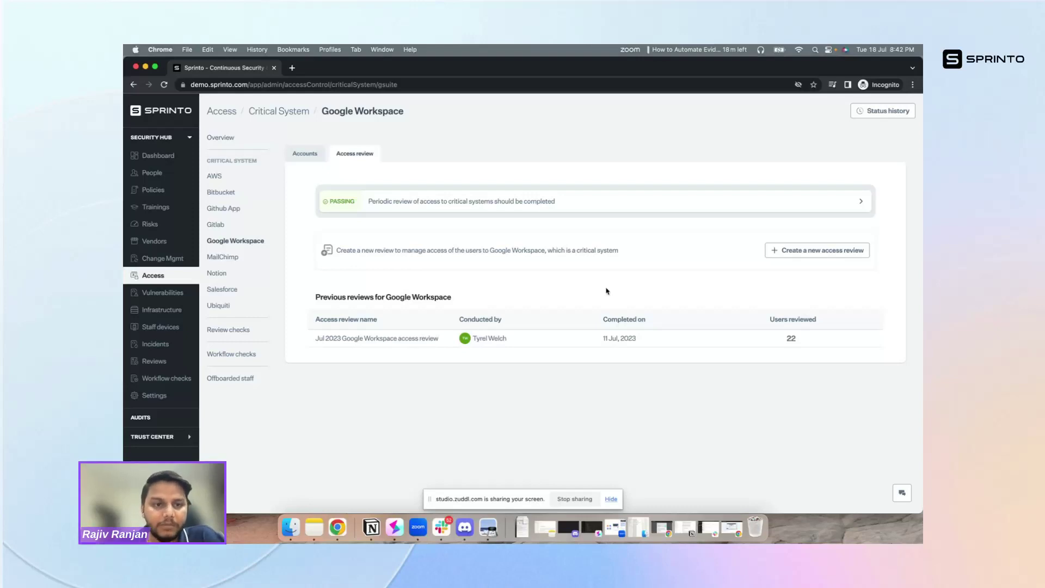
Step: View the Gitlab access page and the active and offboarded staff lists in People
{"action": "left_click", "coordinate": [220, 229]}
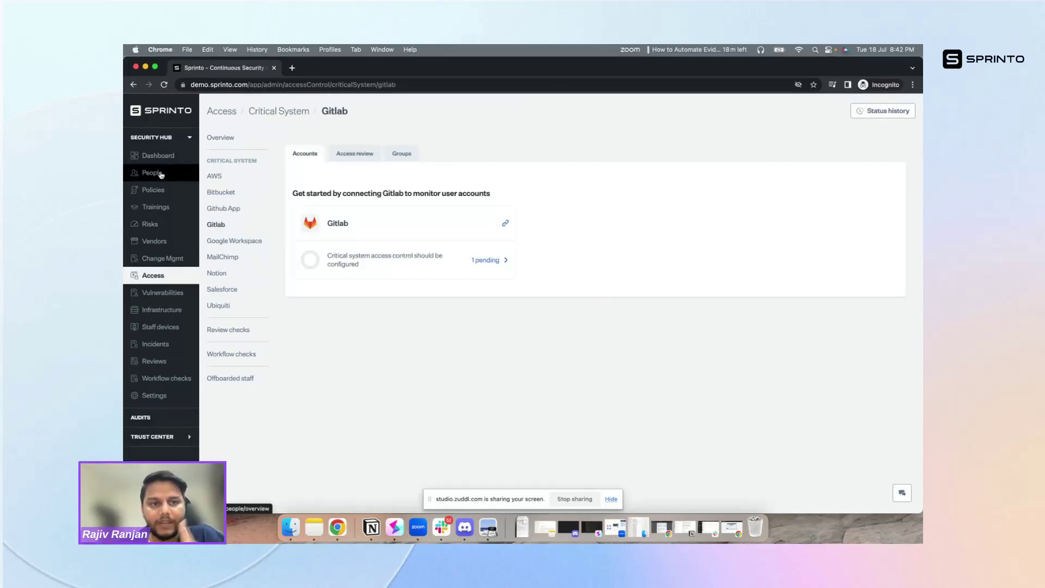
{"action": "left_click", "coordinate": [161, 174]}
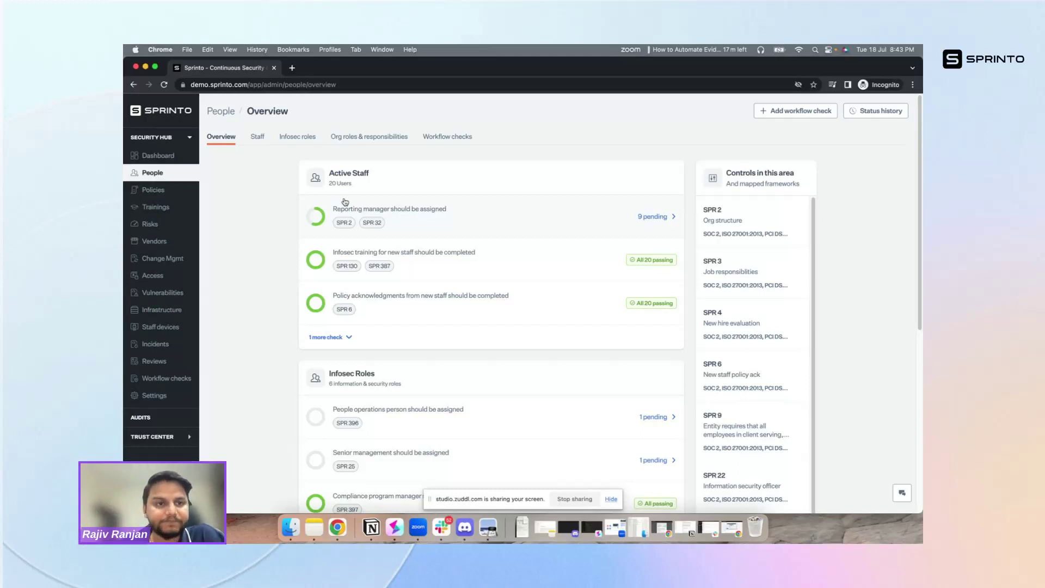
{"action": "left_click", "coordinate": [258, 135]}
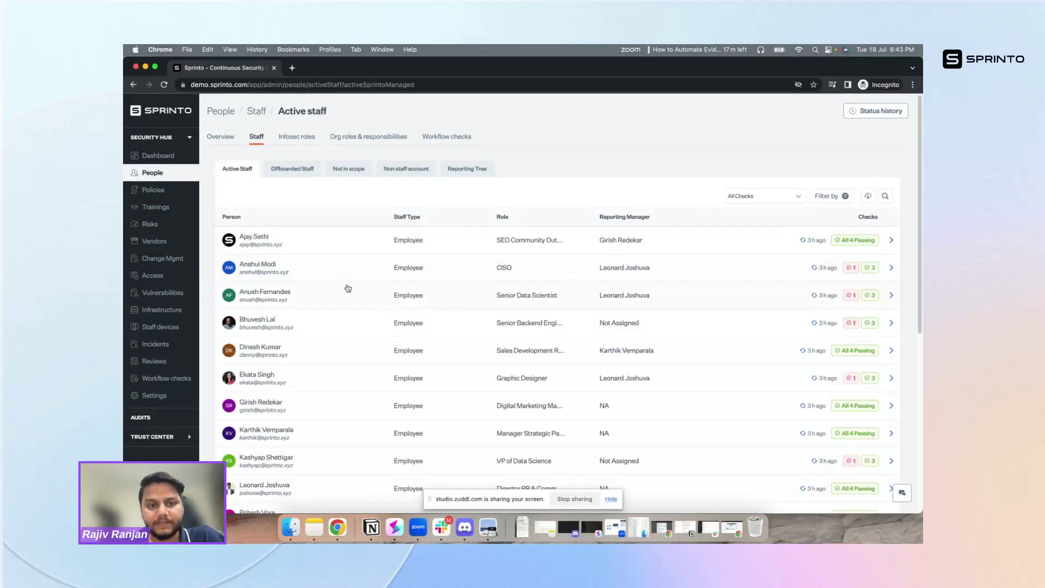
{"action": "scroll", "coordinate": [413, 283], "scroll_direction": "down", "scroll_amount": 1}
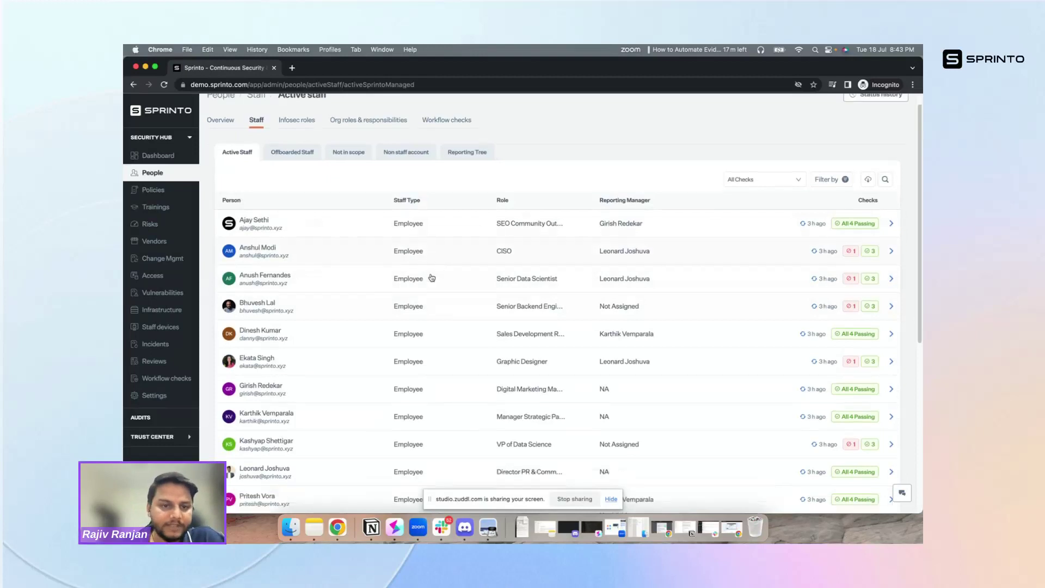
{"action": "left_click", "coordinate": [292, 152]}
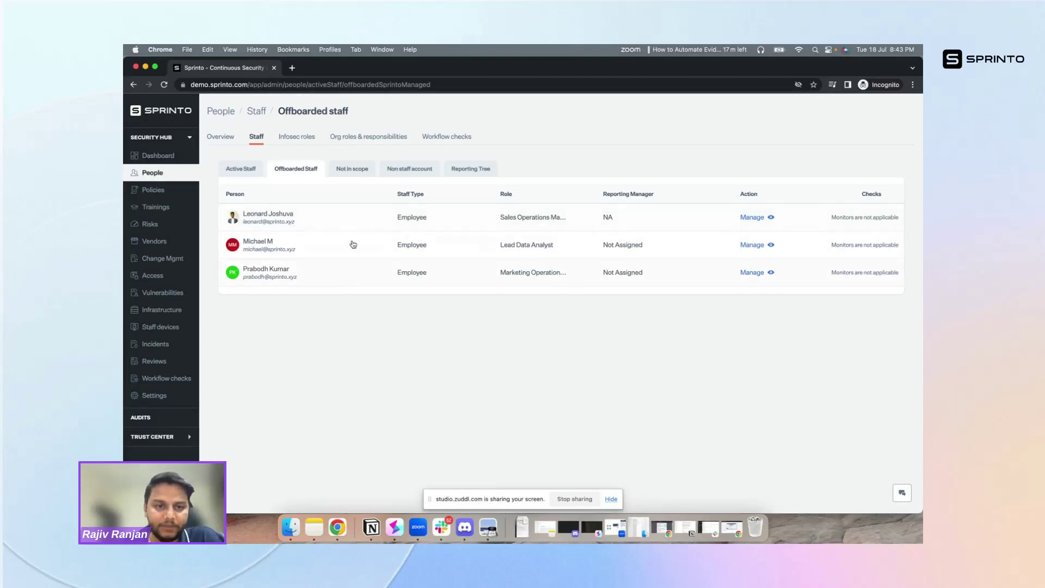
Step: Off-board the active staff member with the CISO role, with 2023-07-17 as the last date of employment
{"action": "left_click", "coordinate": [233, 170]}
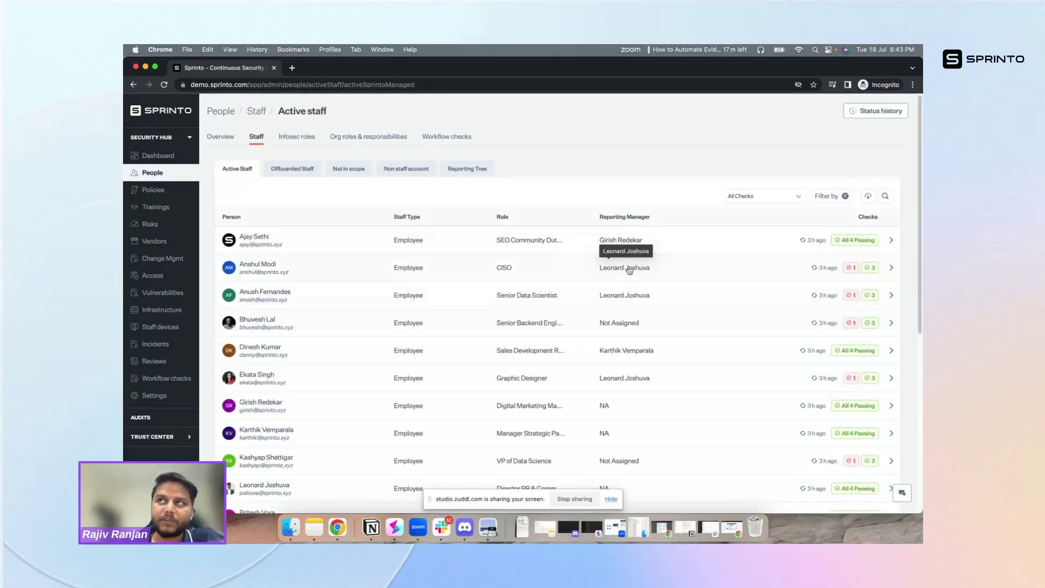
{"action": "left_click", "coordinate": [629, 270]}
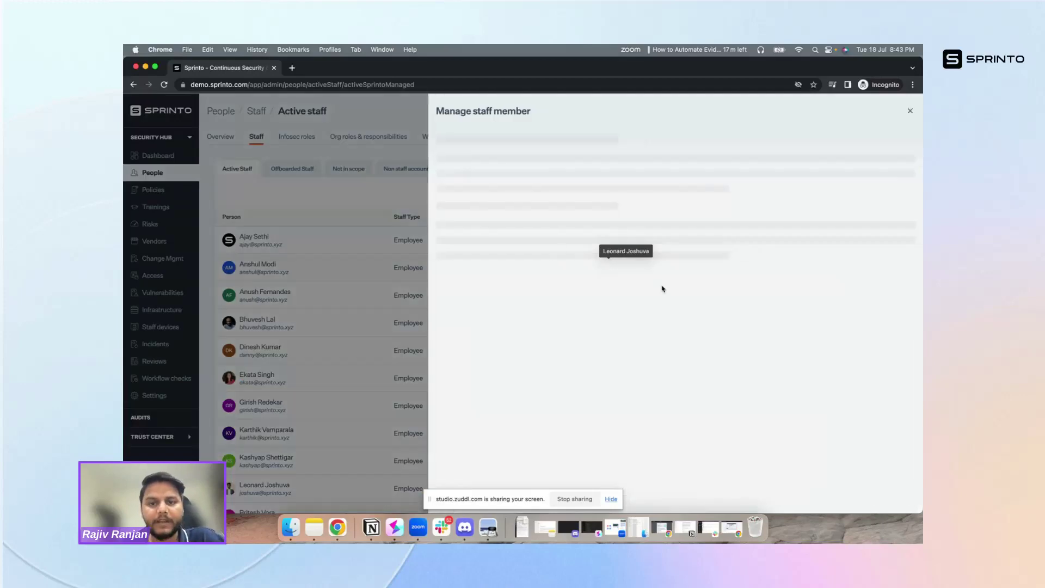
{"action": "scroll", "coordinate": [629, 324], "scroll_direction": "down", "scroll_amount": 5}
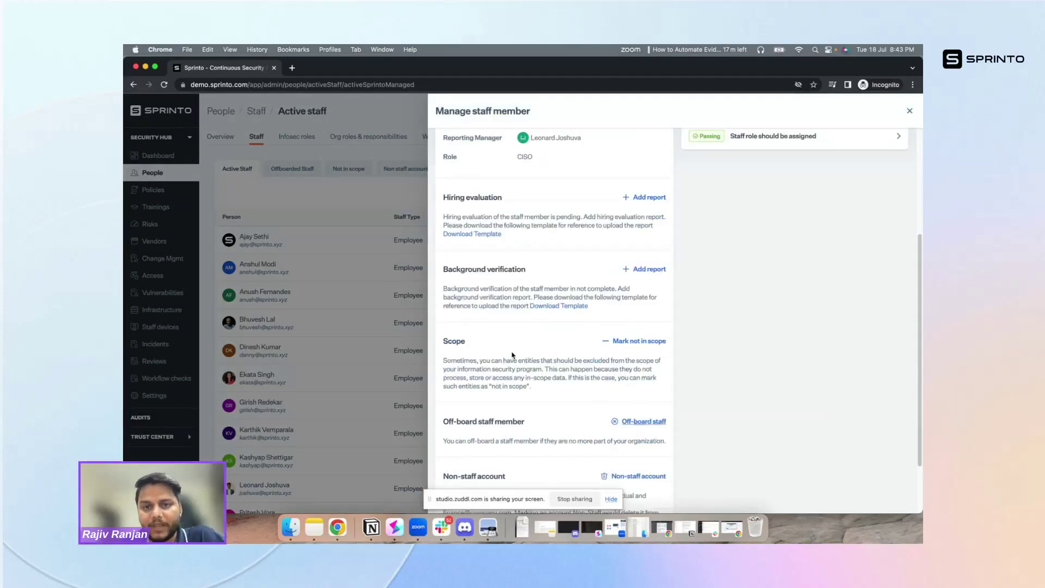
{"action": "left_click", "coordinate": [640, 421]}
{"action": "left_click", "coordinate": [784, 310]}
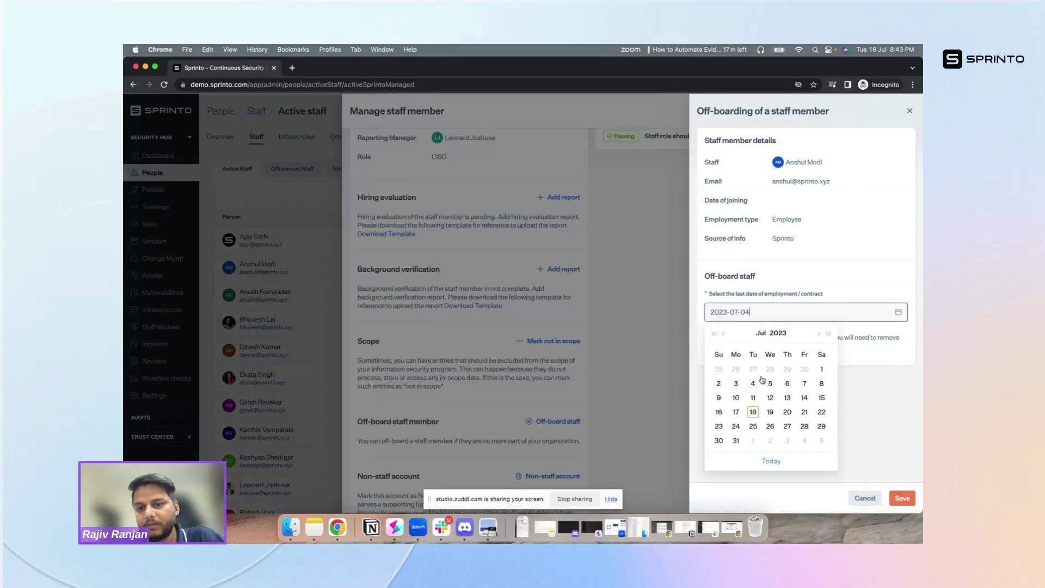
{"action": "left_click", "coordinate": [741, 416]}
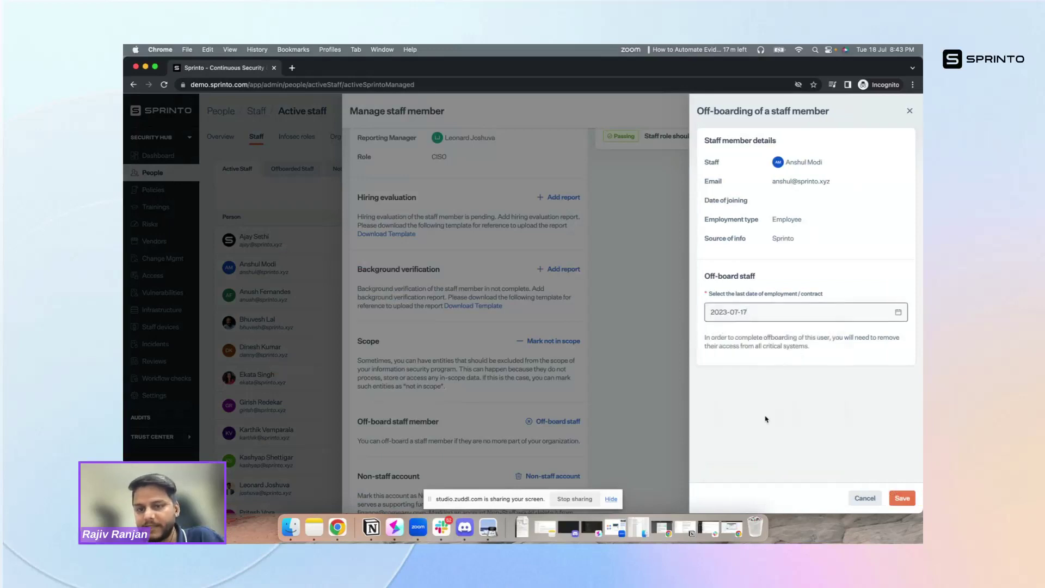
{"action": "left_click", "coordinate": [899, 499]}
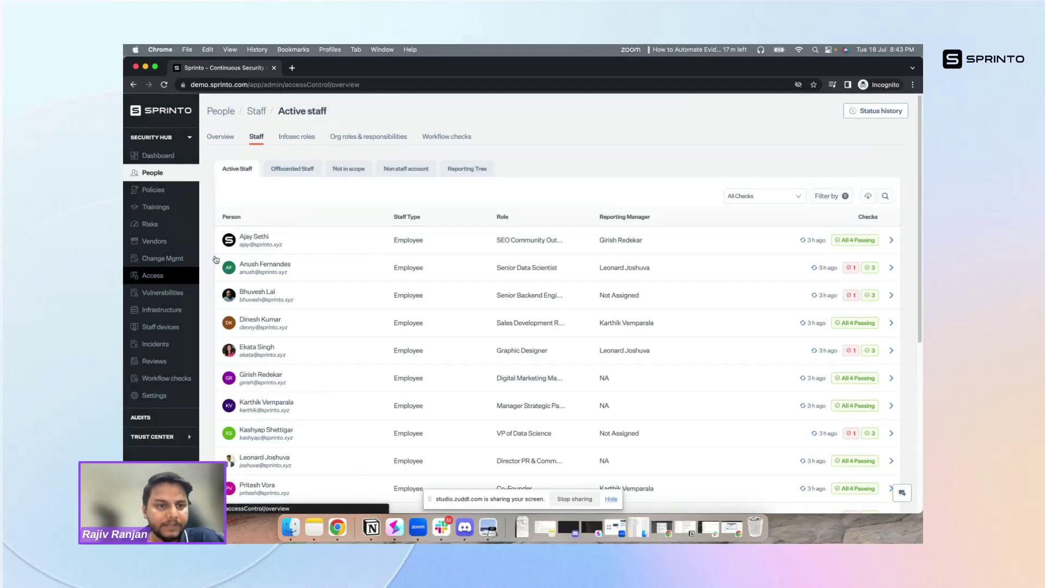
{"action": "left_click", "coordinate": [160, 276]}
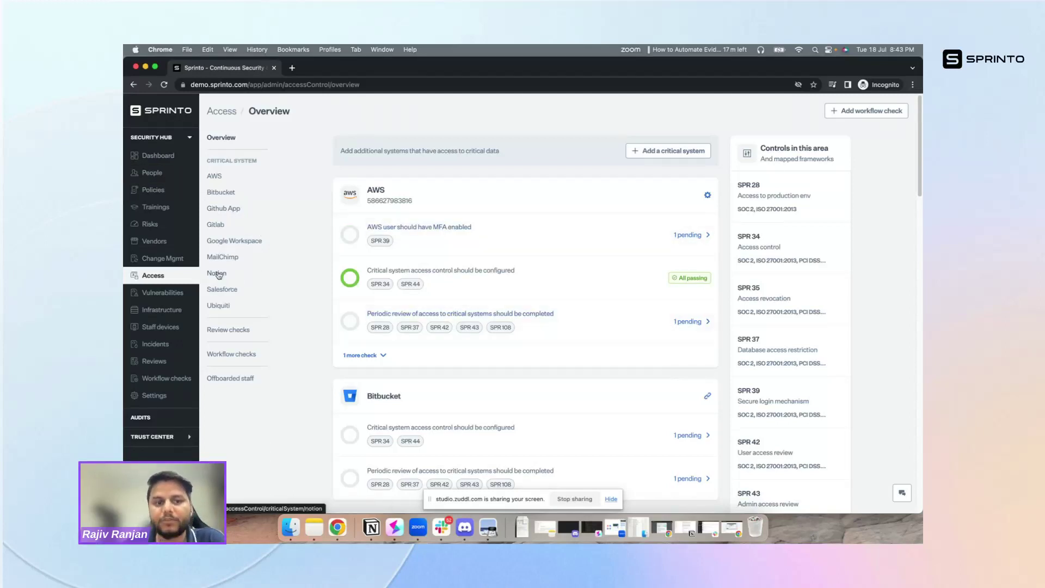
{"action": "left_click", "coordinate": [222, 241]}
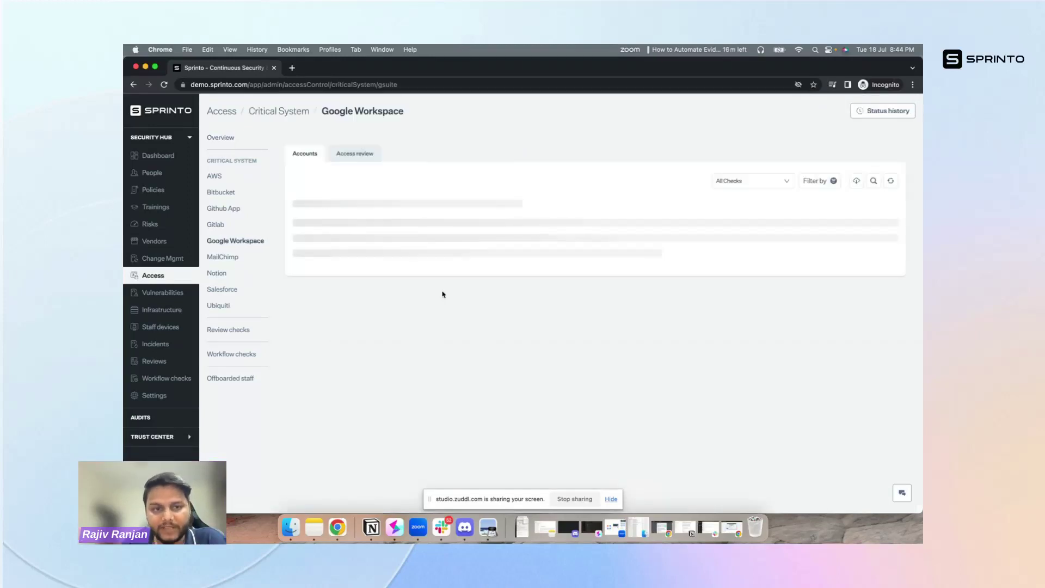
{"action": "scroll", "coordinate": [402, 310], "scroll_direction": "down", "scroll_amount": 1}
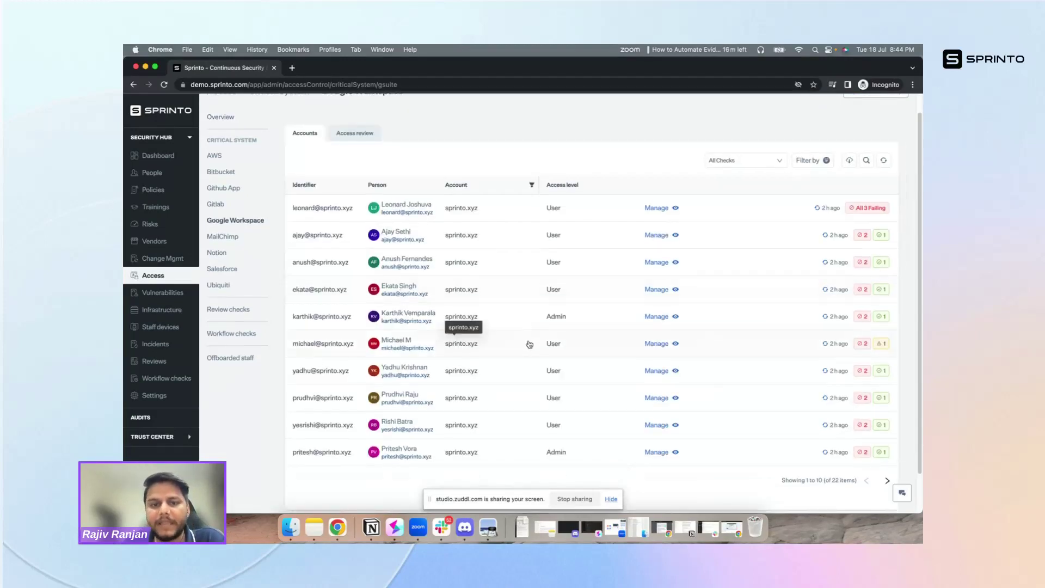
{"action": "left_click", "coordinate": [484, 347]}
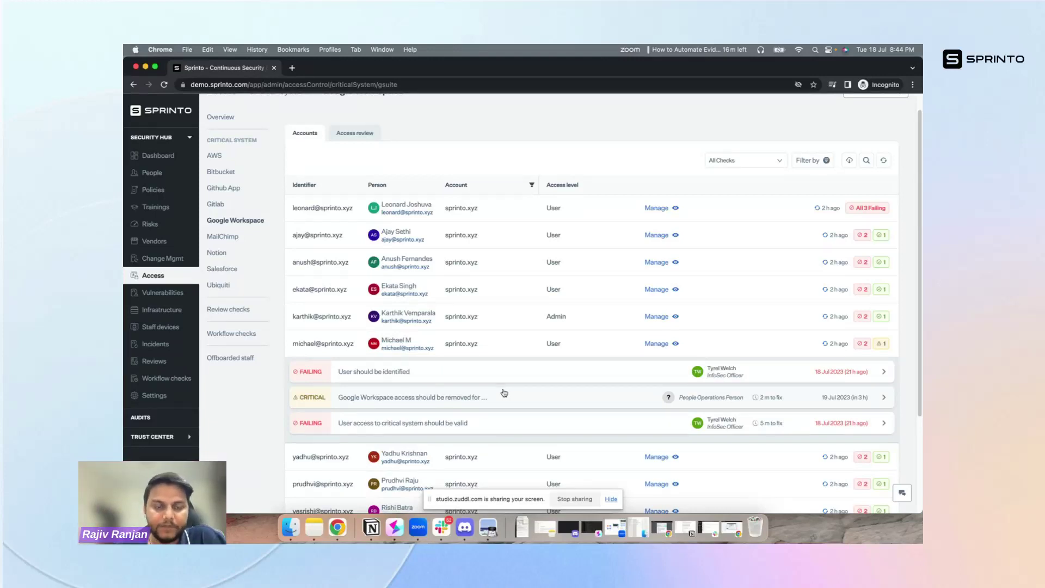
Step: View Notion's accounts with the checks of the second listed account expanded, plus its access requests and previous access reviews
{"action": "left_click", "coordinate": [219, 257]}
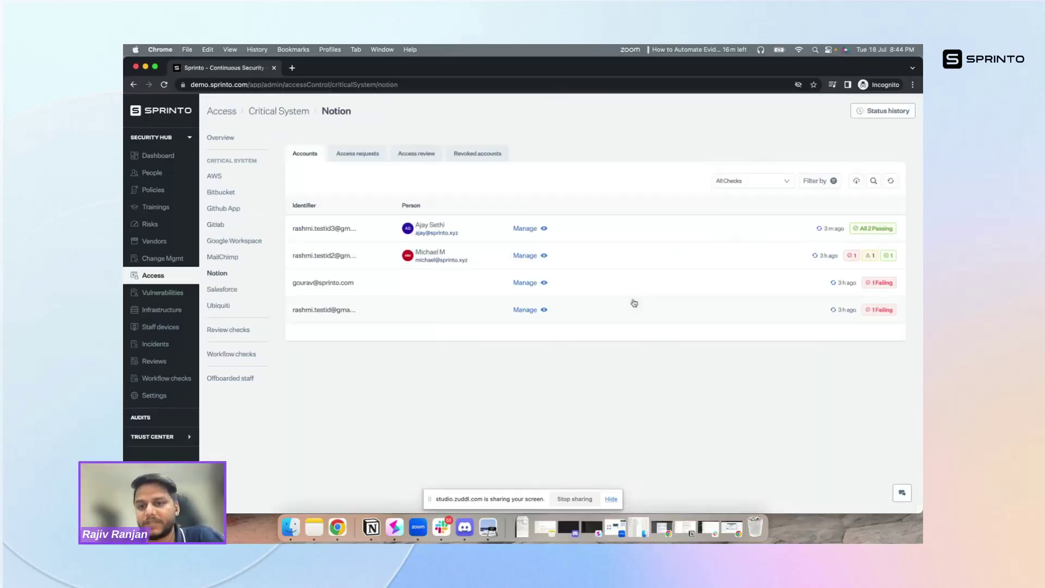
{"action": "left_click", "coordinate": [657, 256]}
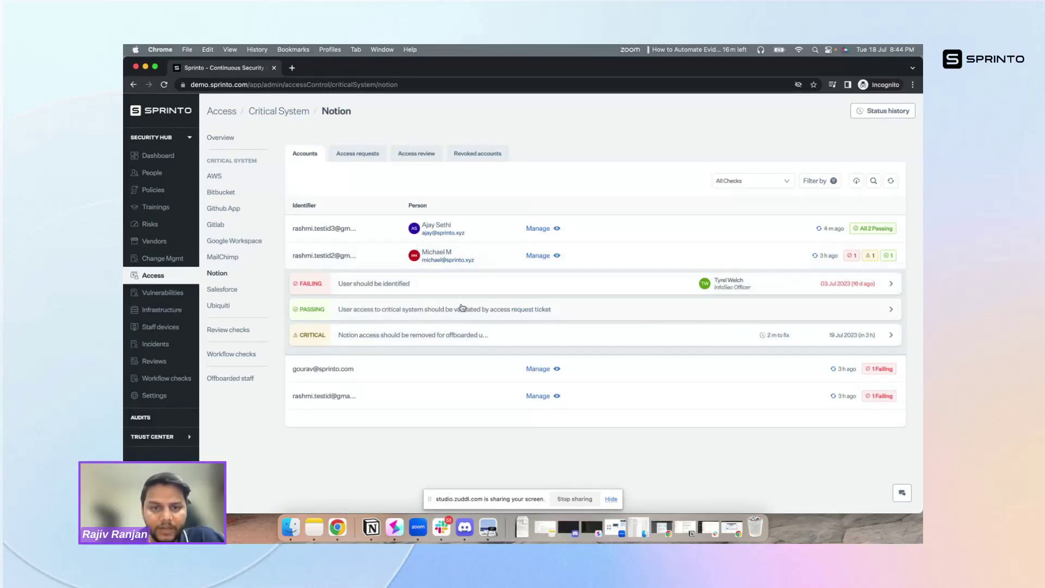
{"action": "left_click", "coordinate": [352, 155]}
{"action": "left_click", "coordinate": [404, 155]}
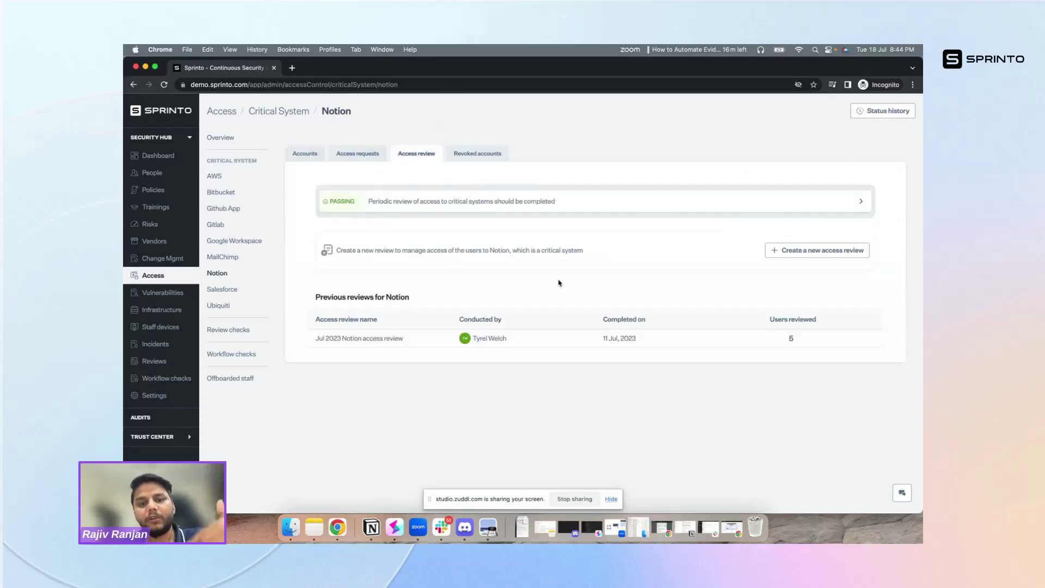
Step: Inspect the passing check and the ticket for revoking access on Notion's revoked account
{"action": "left_click", "coordinate": [467, 159]}
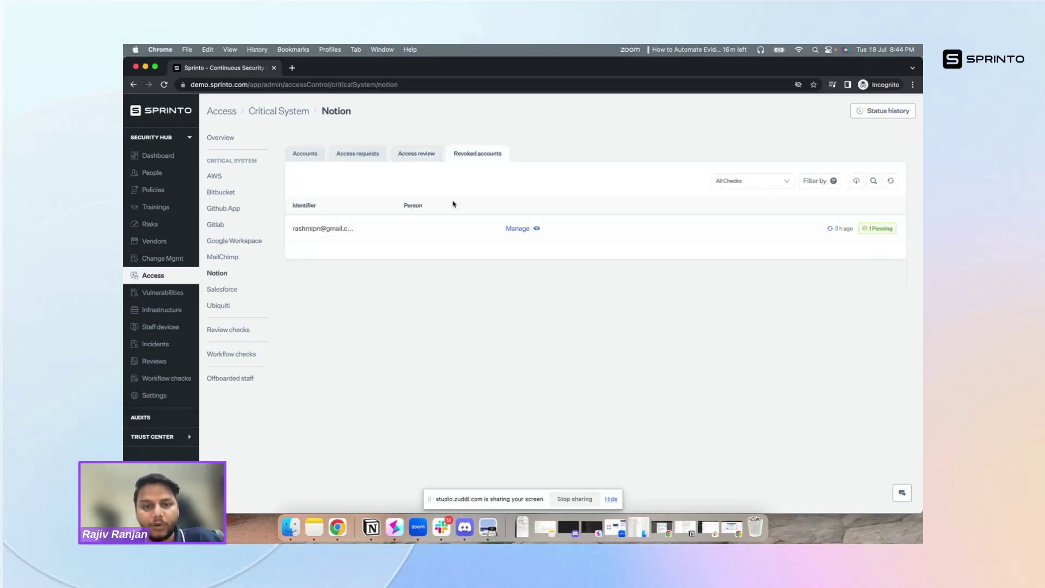
{"action": "left_click", "coordinate": [461, 228]}
{"action": "left_click", "coordinate": [522, 228]}
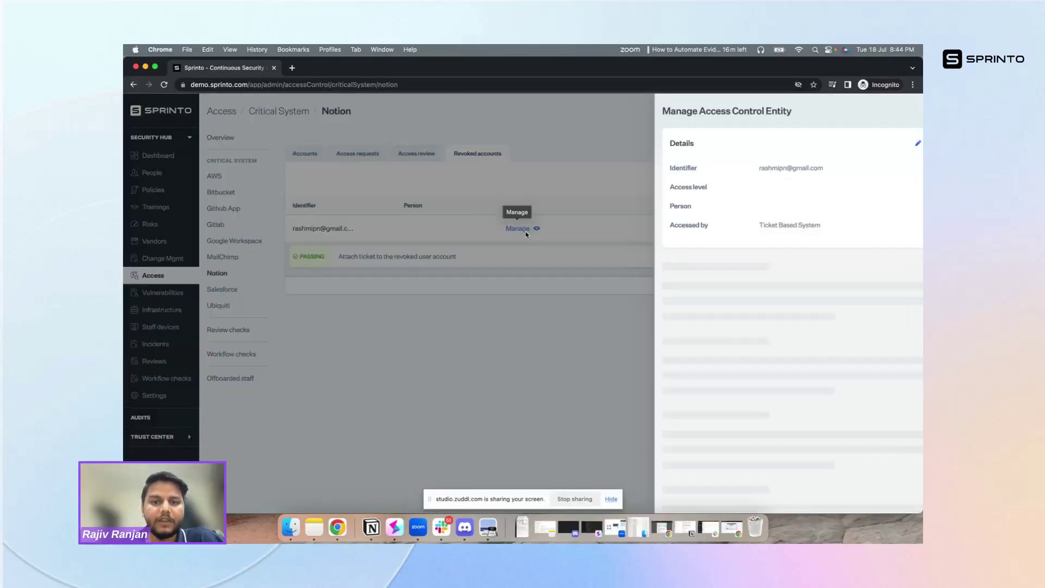
{"action": "triple_click", "coordinate": [669, 275]}
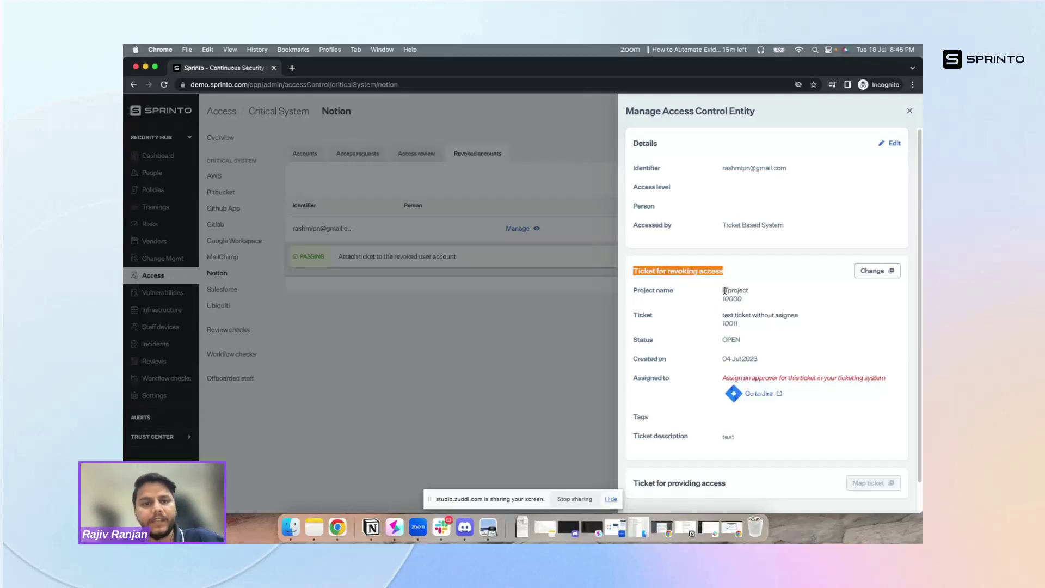
{"action": "key", "text": "Escape"}
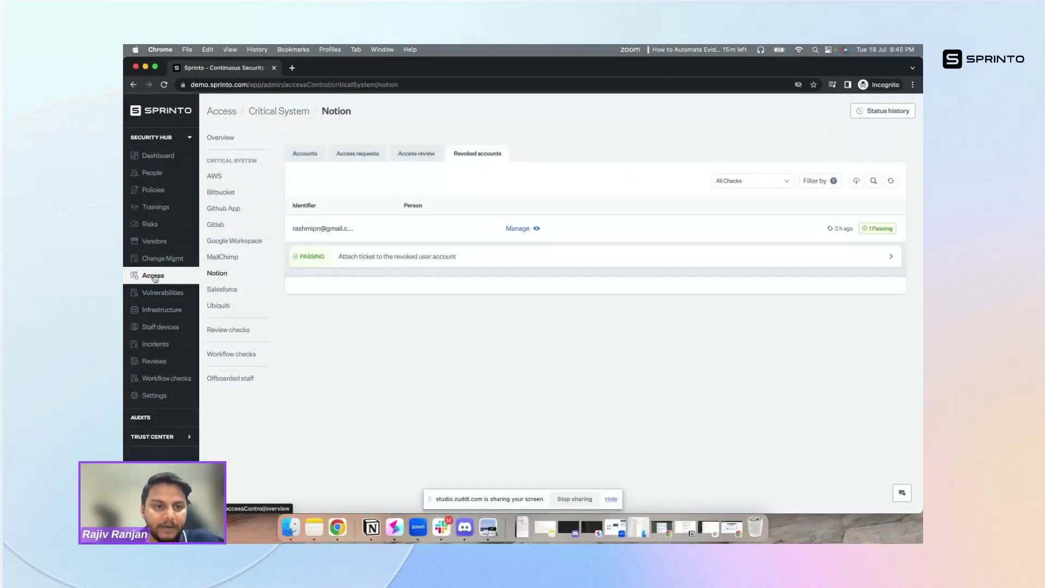
Step: Open the SOC 2 Audit dashboard from Audits and view its evidence list
{"action": "left_click", "coordinate": [153, 276]}
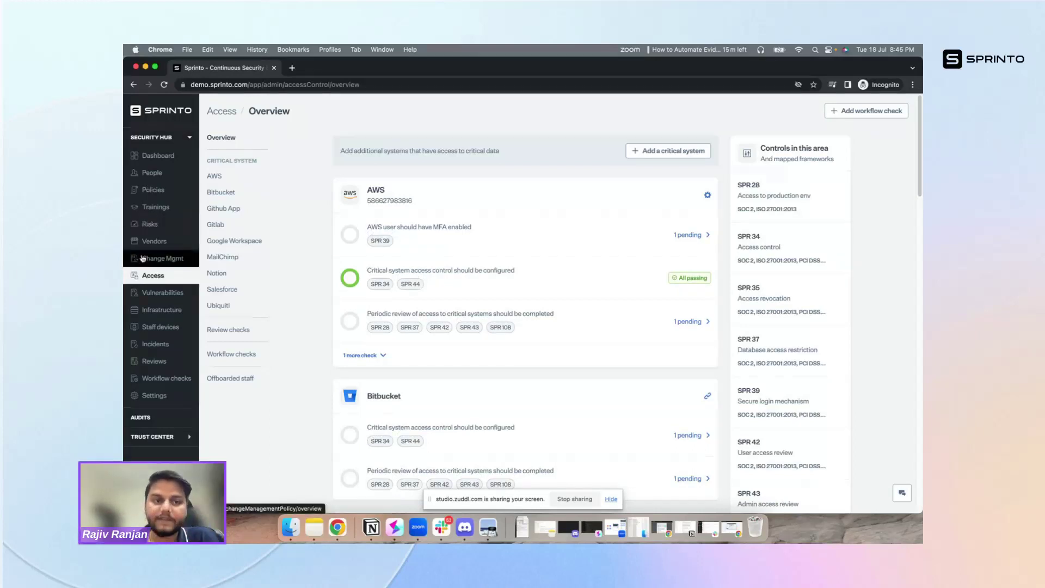
{"action": "left_click", "coordinate": [175, 139]}
{"action": "left_click", "coordinate": [141, 157]}
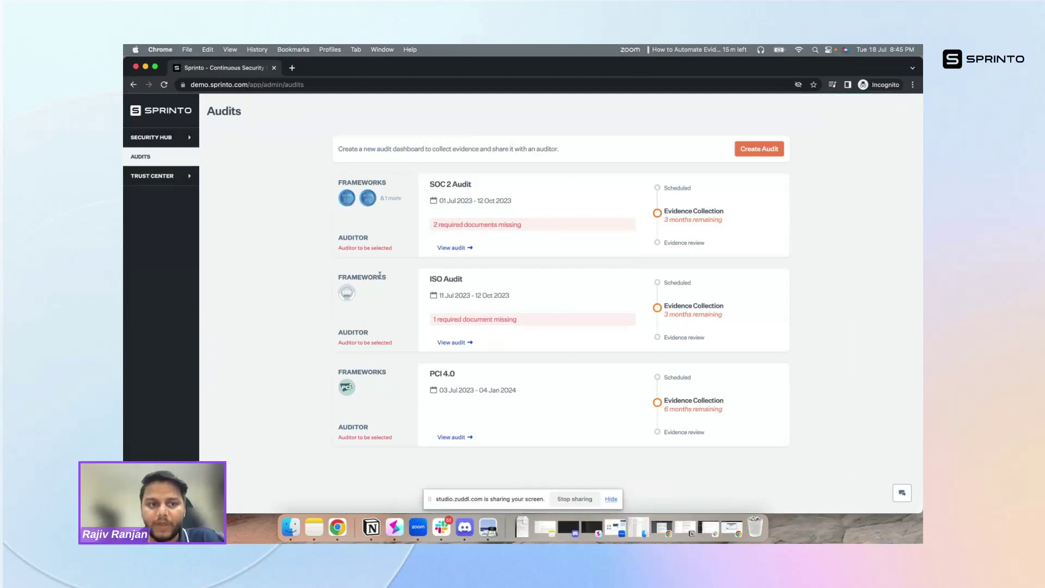
{"action": "left_click", "coordinate": [452, 250]}
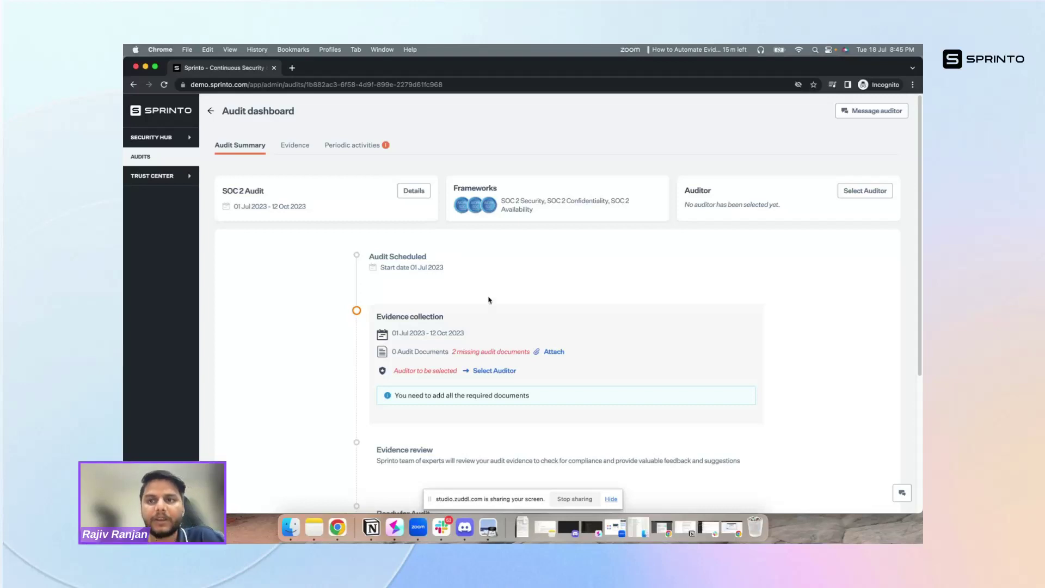
{"action": "left_click", "coordinate": [295, 146]}
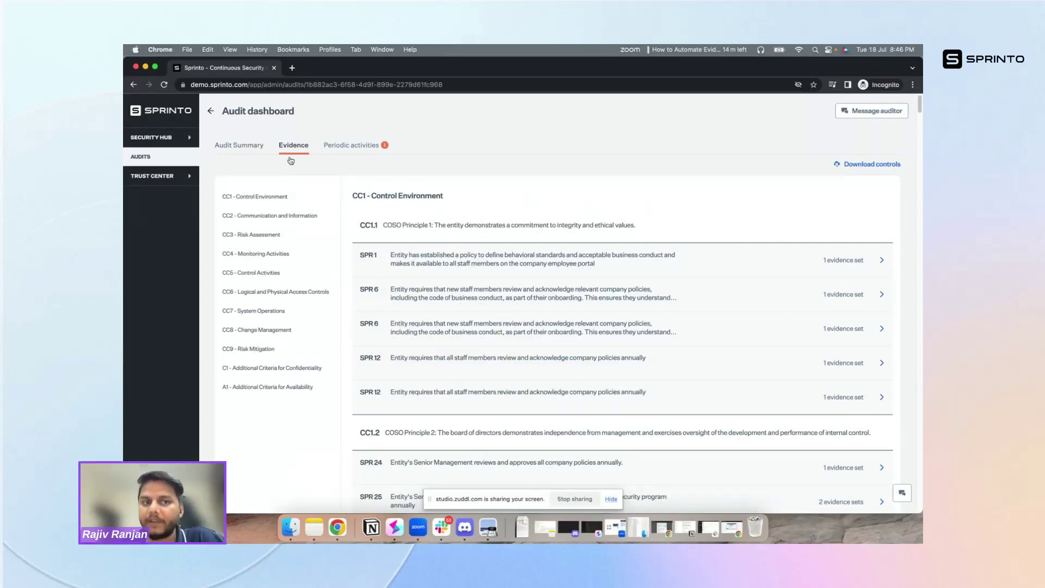
Step: Review the SOC 2 audit summary, including the auditor selection, the audit period and the stages through to completion
{"action": "left_click", "coordinate": [231, 147]}
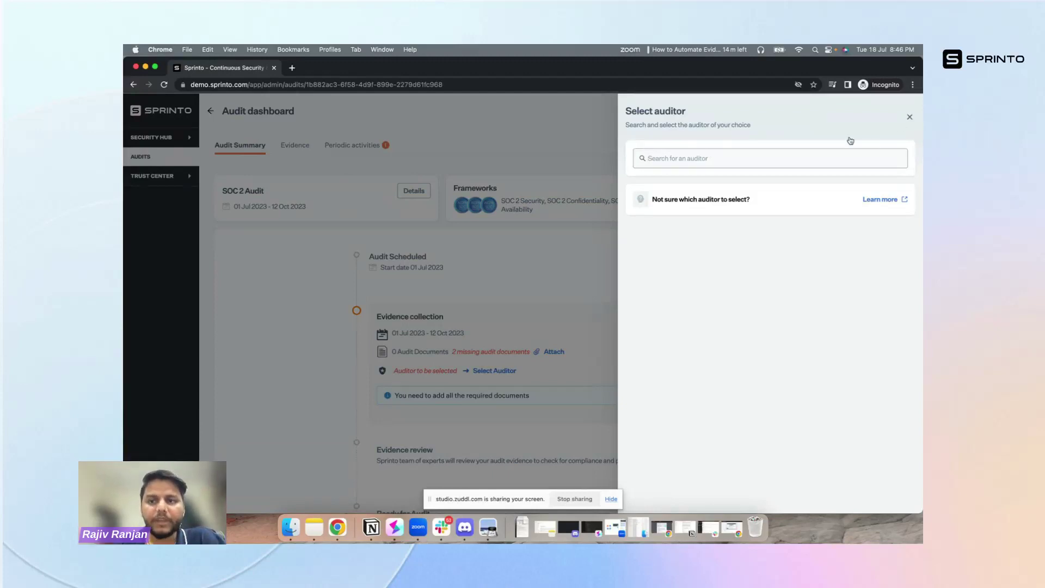
{"action": "left_click", "coordinate": [908, 117]}
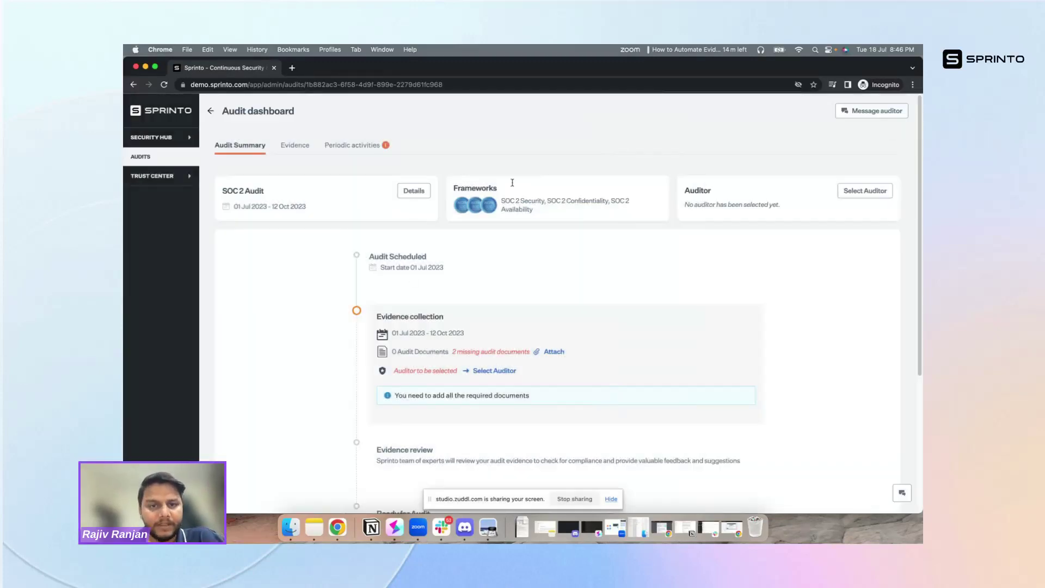
{"action": "left_click_drag", "start_coordinate": [233, 206], "coordinate": [309, 209]}
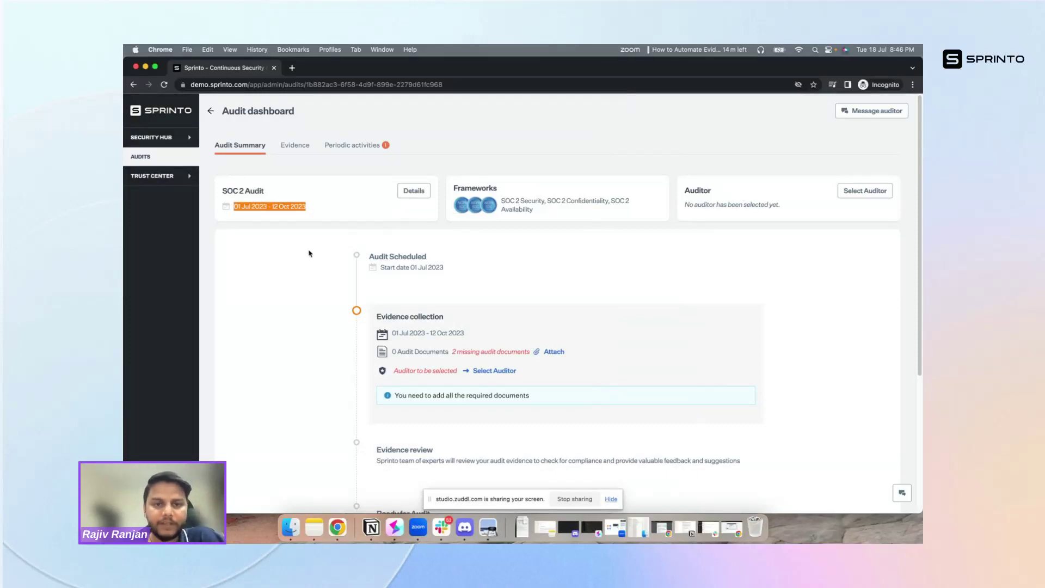
{"action": "scroll", "coordinate": [308, 268], "scroll_direction": "down", "scroll_amount": 5}
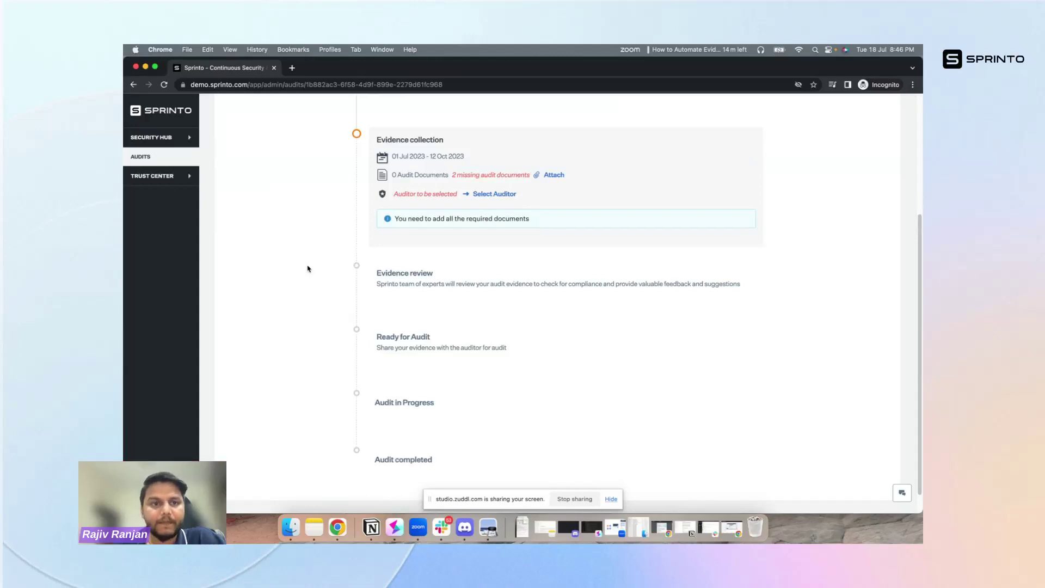
{"action": "scroll", "coordinate": [307, 268], "scroll_direction": "up", "scroll_amount": 2}
{"action": "scroll", "coordinate": [308, 268], "scroll_direction": "up", "scroll_amount": 4}
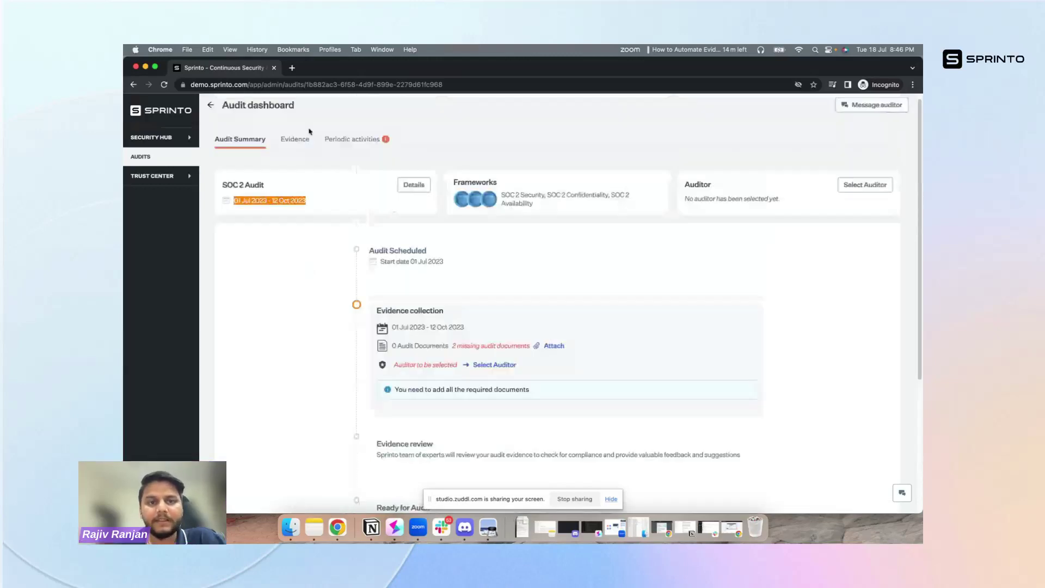
Step: Examine the evidence for control SPR 1 under CC1.1, the check that the code of business conduct policy should be defined
{"action": "left_click", "coordinate": [294, 139]}
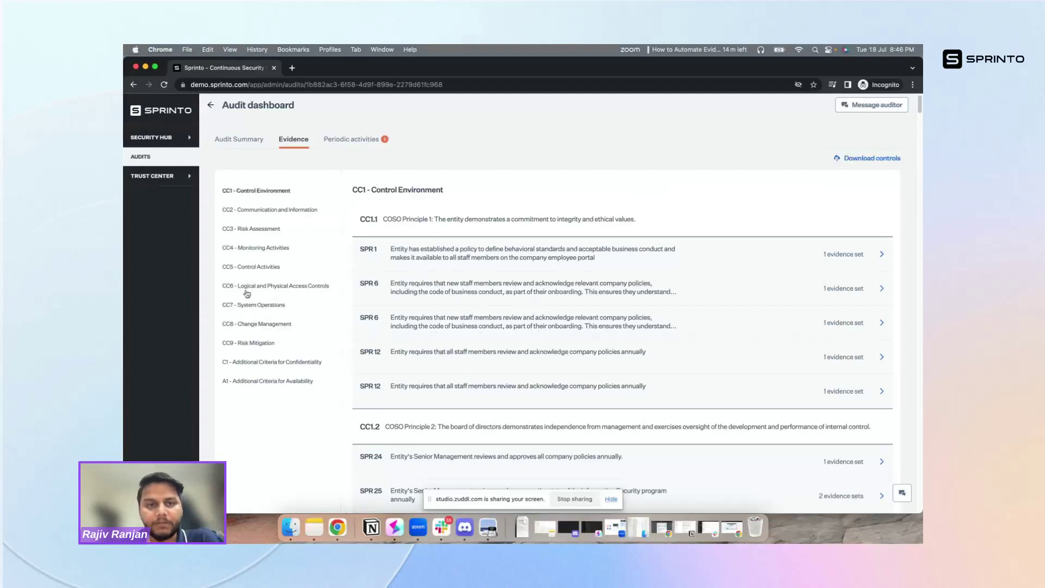
{"action": "scroll", "coordinate": [633, 295], "scroll_direction": "down", "scroll_amount": 1}
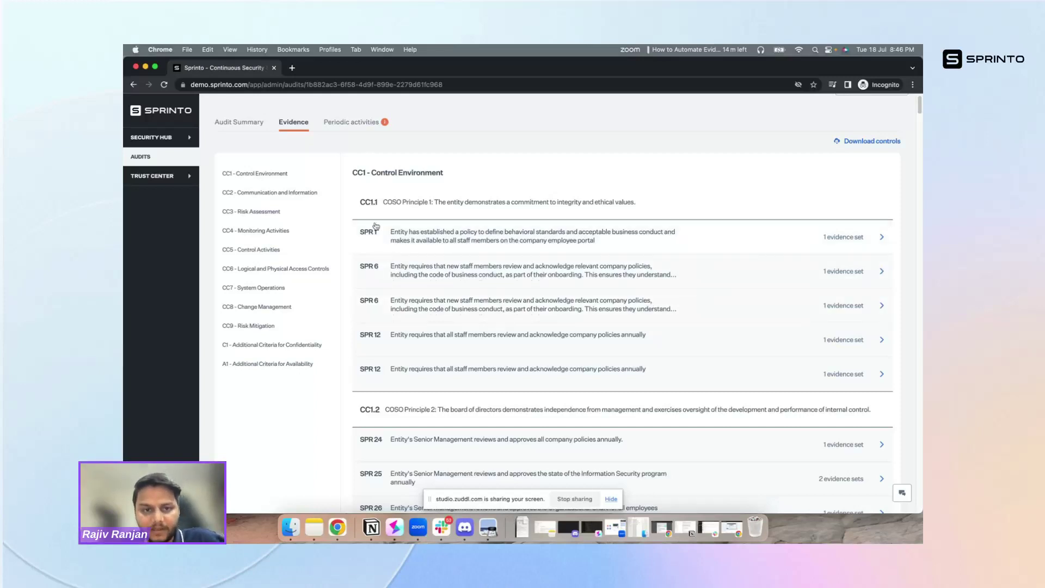
{"action": "double_click", "coordinate": [368, 202]}
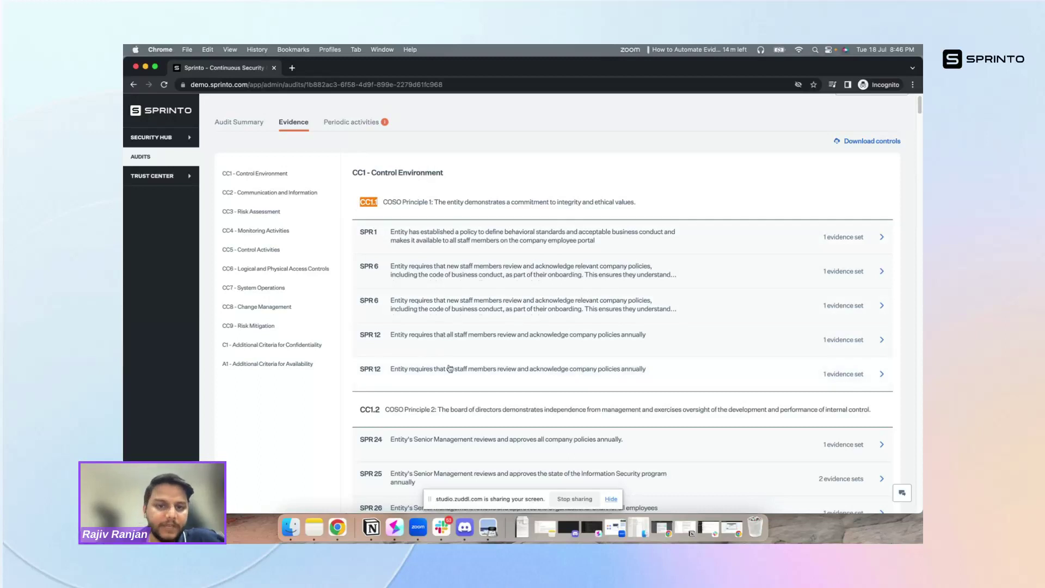
{"action": "left_click", "coordinate": [845, 239]}
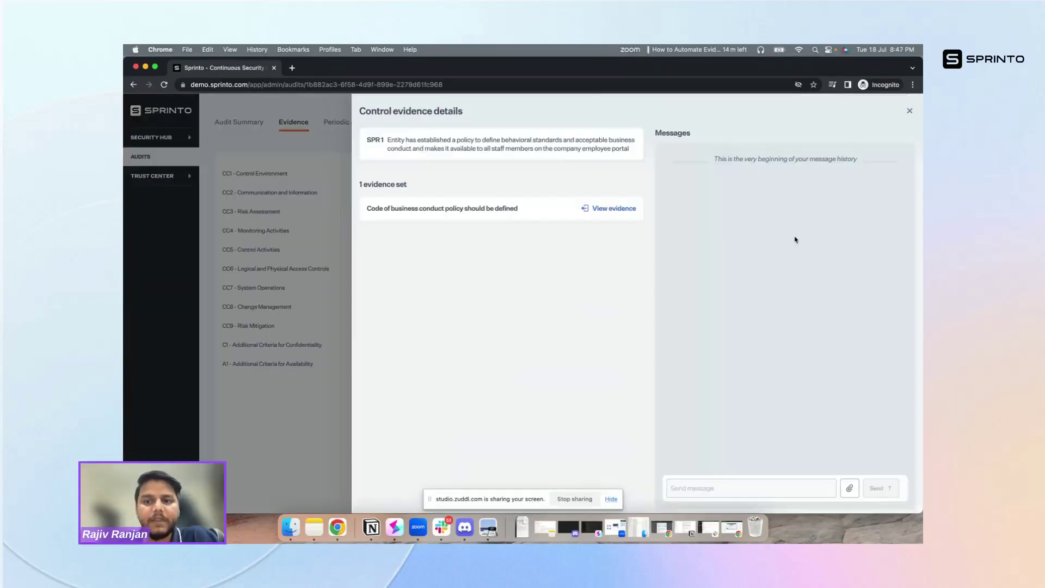
{"action": "left_click", "coordinate": [596, 247]}
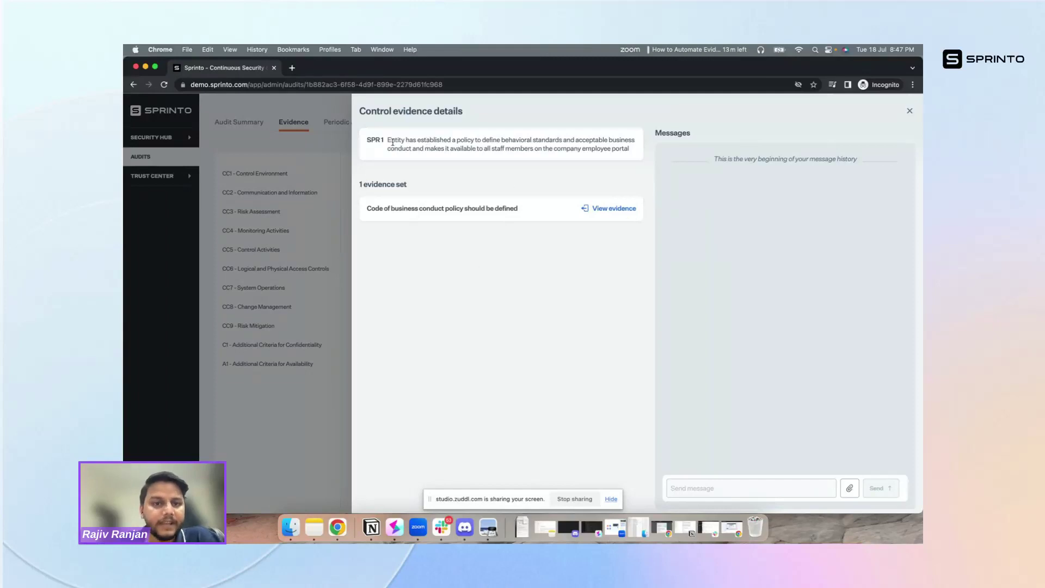
{"action": "left_click_drag", "start_coordinate": [387, 143], "coordinate": [613, 180]}
{"action": "left_click", "coordinate": [614, 208]}
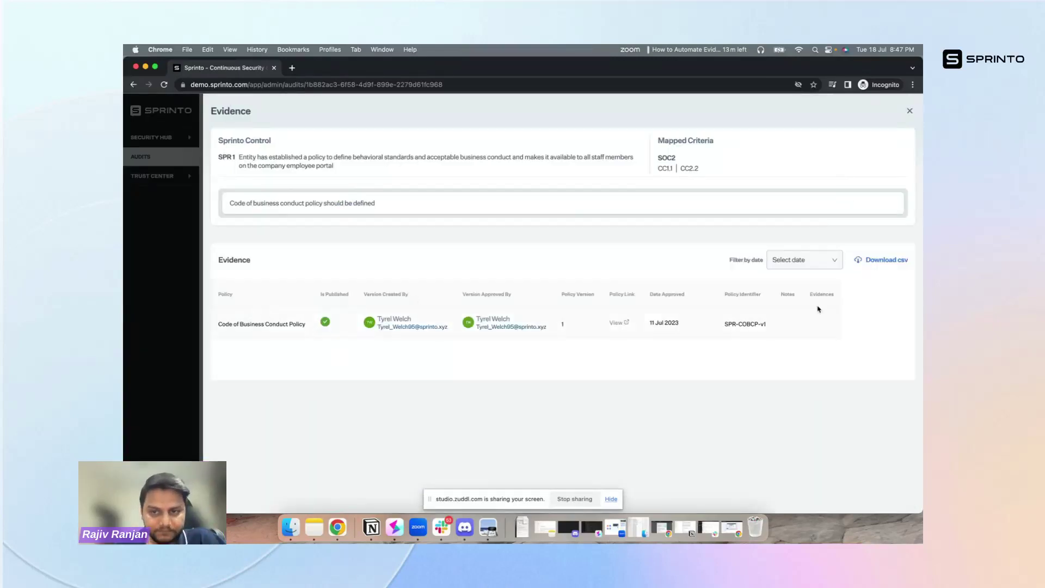
{"action": "left_click", "coordinate": [909, 111]}
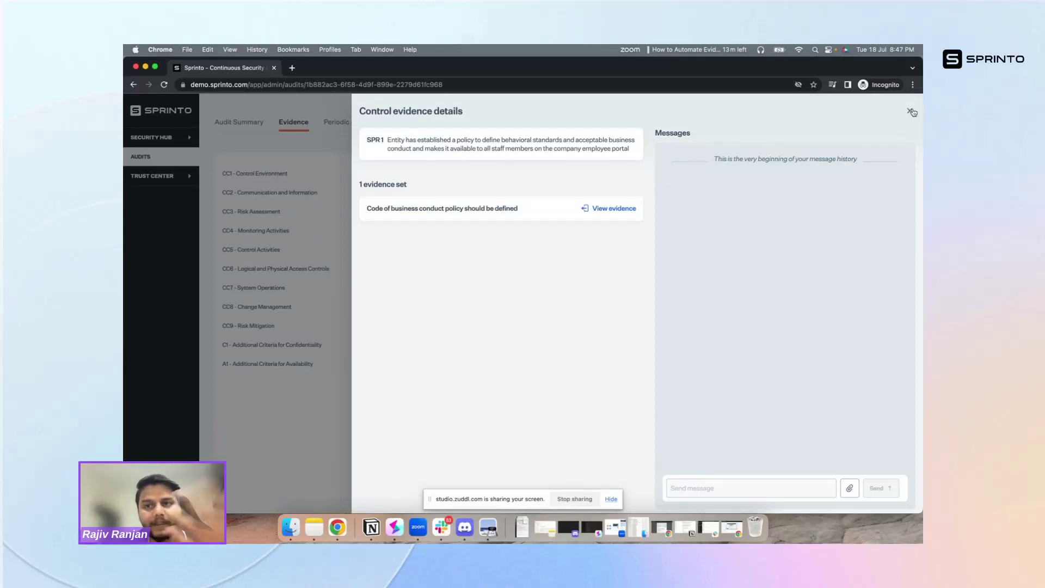
{"action": "key", "text": "Escape"}
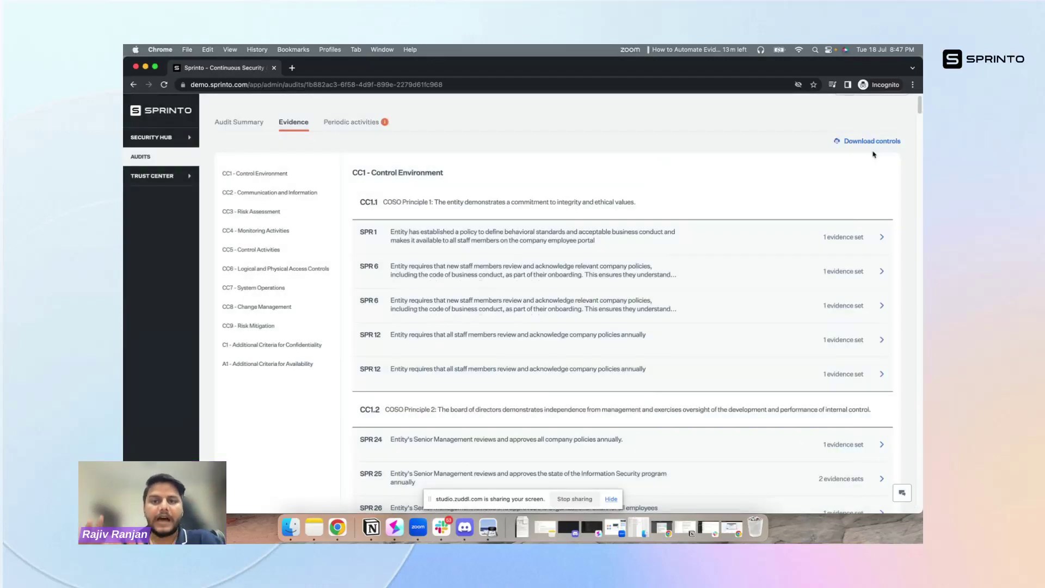
Step: View the messaging pane for contacting the auditor from the audit dashboard and close it
{"action": "scroll", "coordinate": [849, 168], "scroll_direction": "up", "scroll_amount": 2}
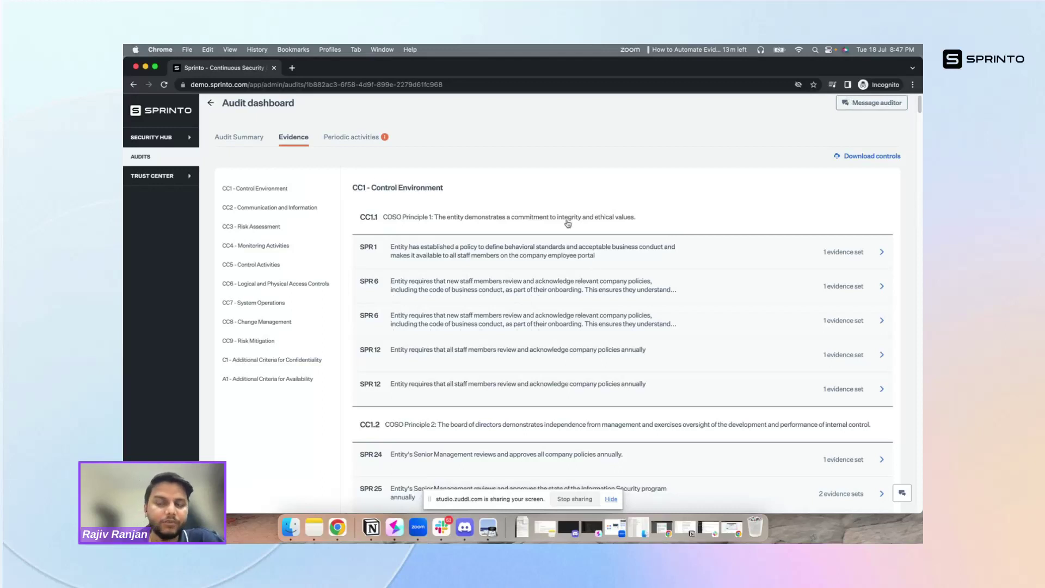
{"action": "left_click", "coordinate": [871, 102]}
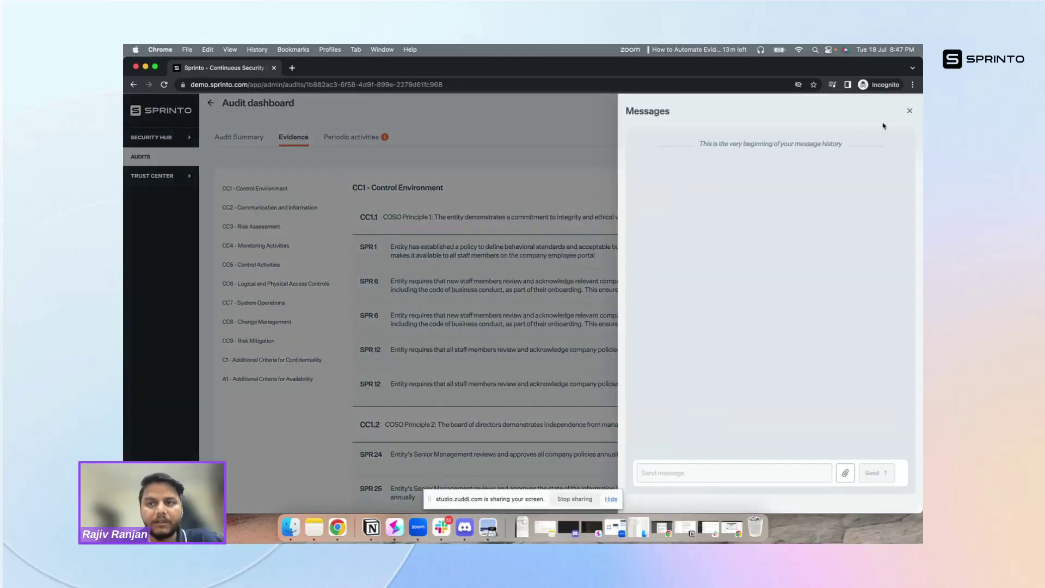
{"action": "left_click", "coordinate": [908, 113]}
Step: Search the SOC 2 evidence page for 35 to locate control SPR 35 and read its CC6.2 criterion
{"action": "scroll", "coordinate": [571, 326], "scroll_direction": "down", "scroll_amount": 5}
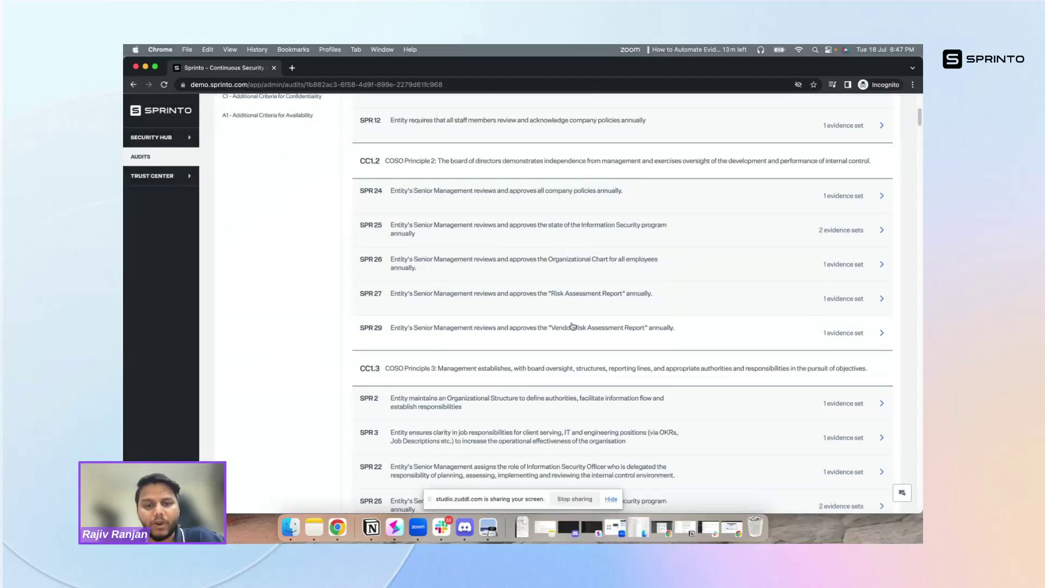
{"action": "scroll", "coordinate": [572, 326], "scroll_direction": "down", "scroll_amount": 4}
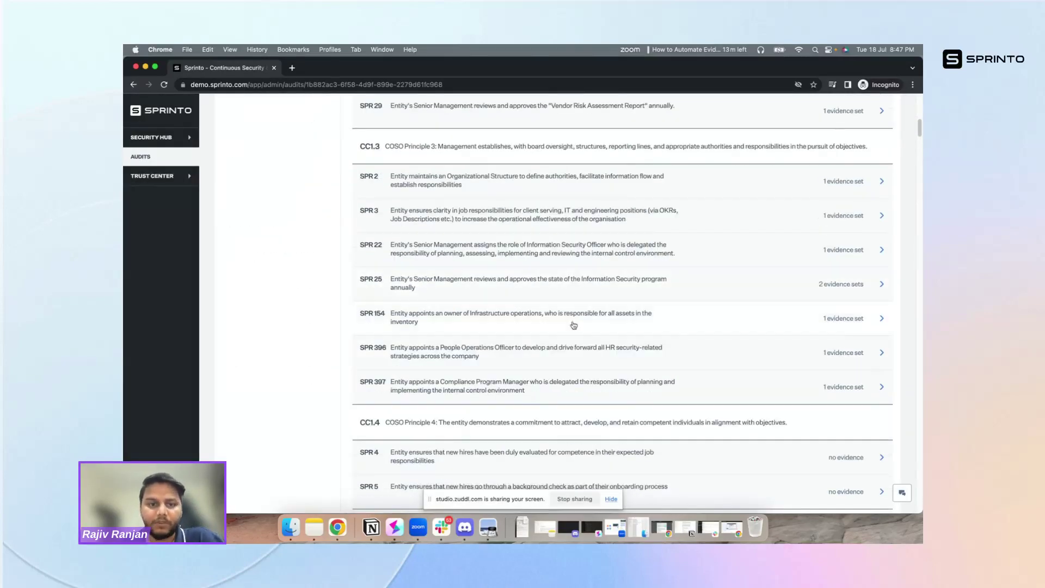
{"action": "scroll", "coordinate": [573, 325], "scroll_direction": "down", "scroll_amount": 6}
{"action": "scroll", "coordinate": [573, 325], "scroll_direction": "down", "scroll_amount": 6}
{"action": "scroll", "coordinate": [573, 325], "scroll_direction": "down", "scroll_amount": 7}
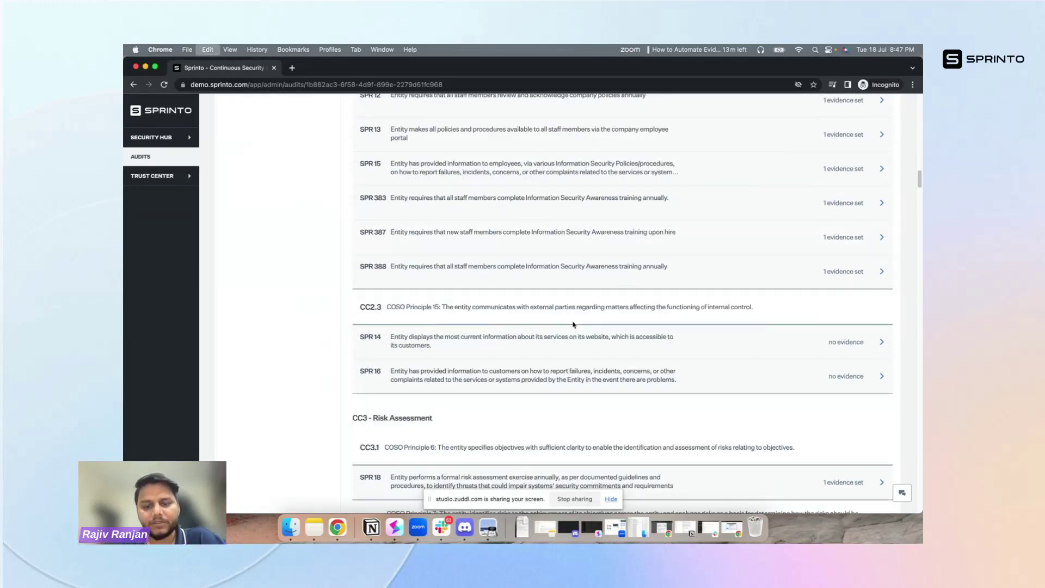
{"action": "key", "text": "super+f"}
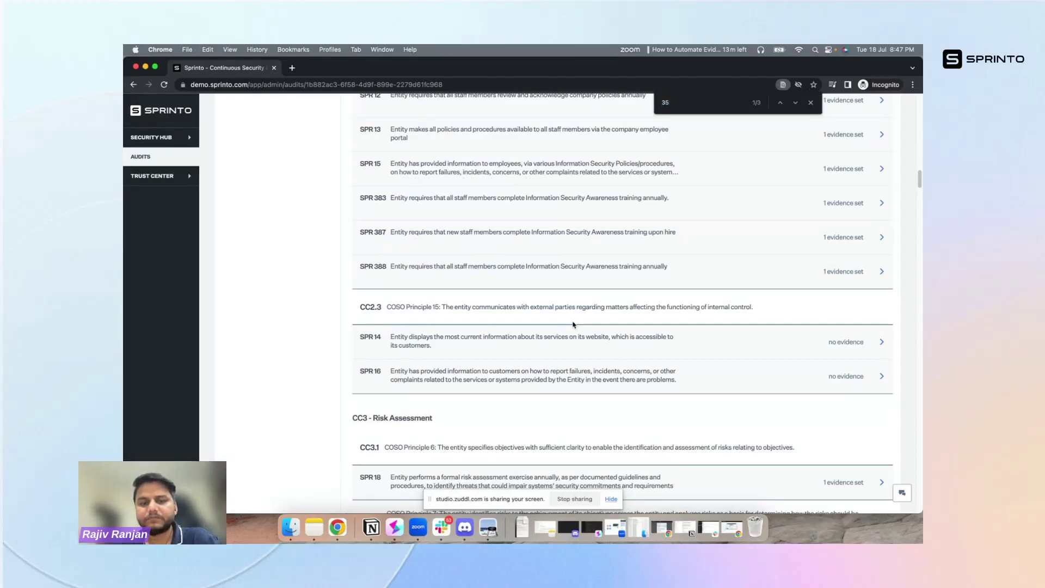
{"action": "key", "text": "Return"}
{"action": "key", "text": "Return"}
{"action": "scroll", "coordinate": [521, 415], "scroll_direction": "down", "scroll_amount": 1}
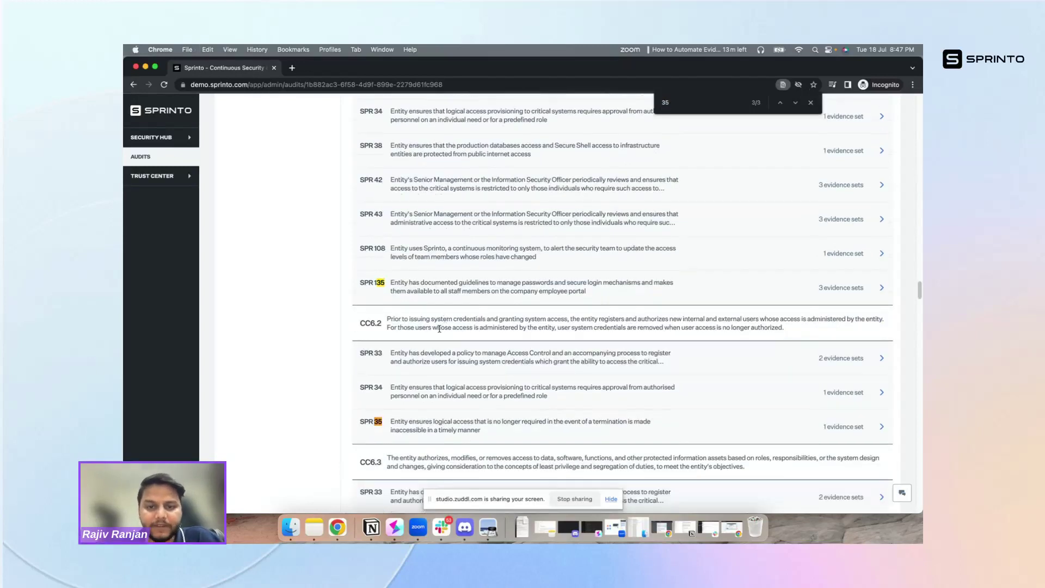
{"action": "left_click_drag", "start_coordinate": [386, 318], "coordinate": [689, 327]}
{"action": "left_click", "coordinate": [629, 321]}
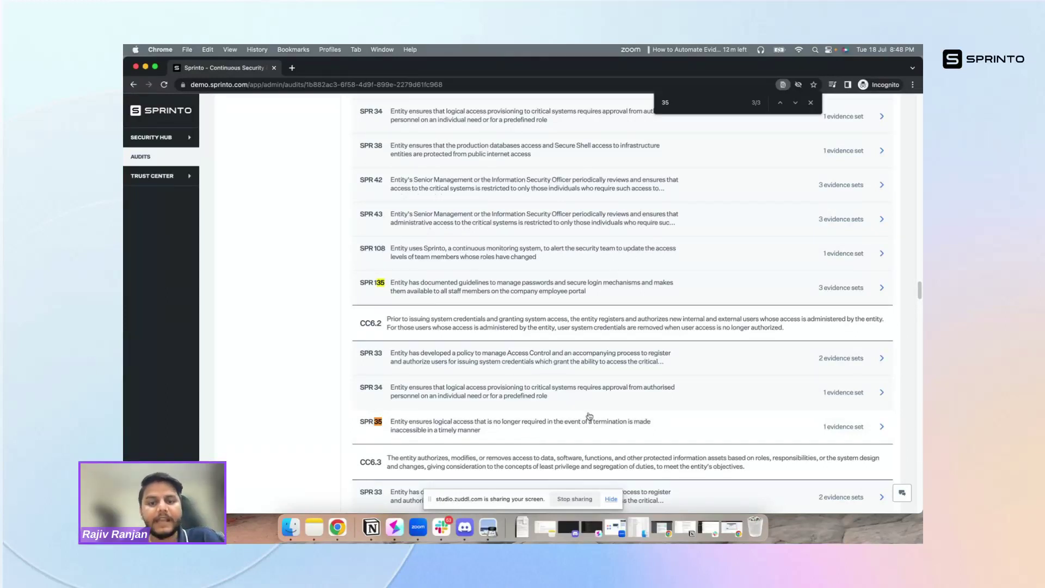
Step: Open SPR 35's evidence on revoking offboarded staff access and highlight the first staff member's Google Workspace deactivation entry
{"action": "left_click", "coordinate": [549, 436]}
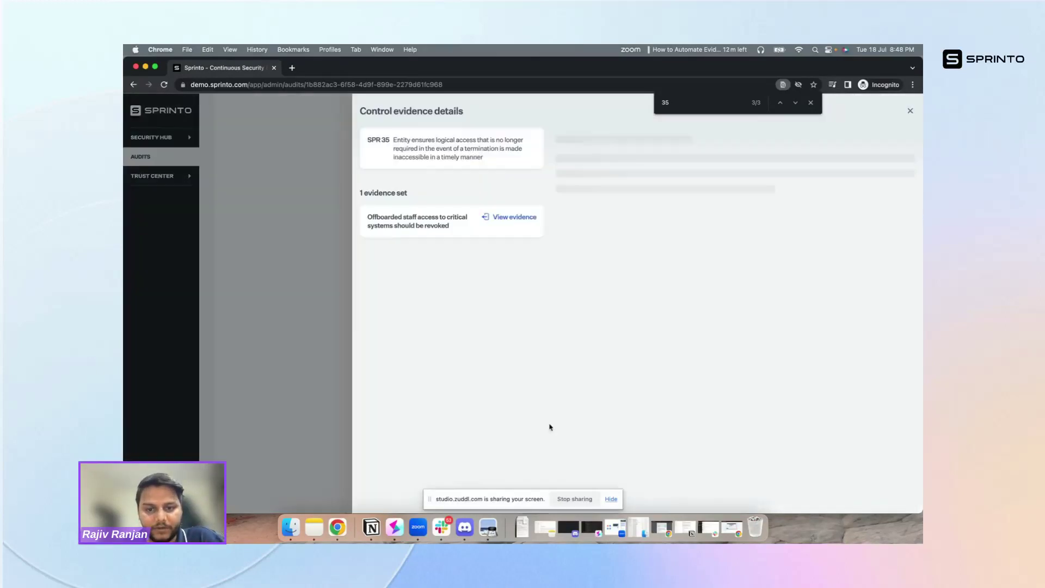
{"action": "left_click", "coordinate": [610, 209]}
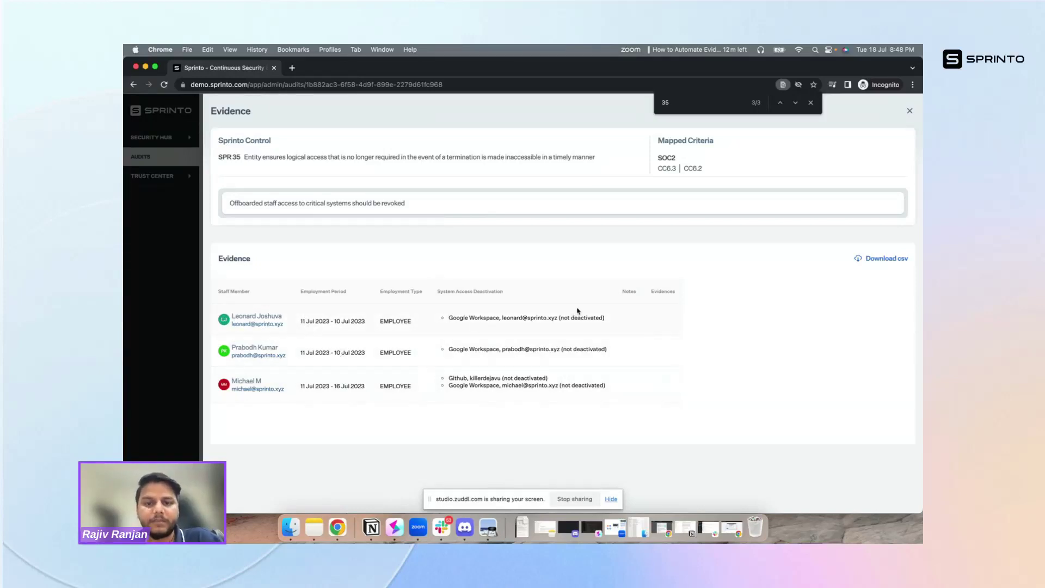
{"action": "triple_click", "coordinate": [480, 318]}
{"action": "left_click", "coordinate": [516, 320]}
{"action": "triple_click", "coordinate": [517, 320]}
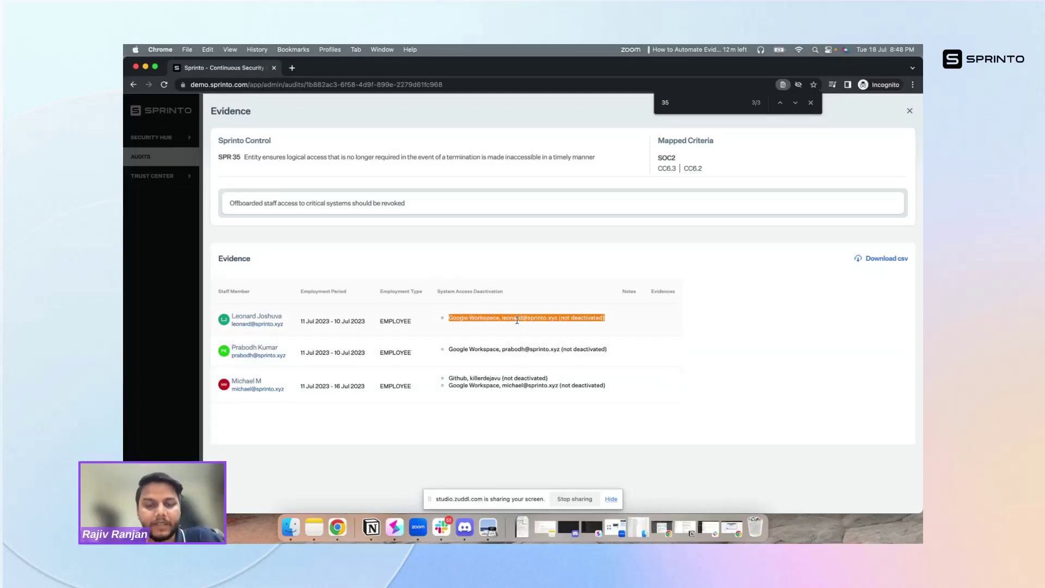
Step: Dismiss the page search for 35 and close the evidence on revoking offboarded staff access
{"action": "left_click", "coordinate": [810, 103]}
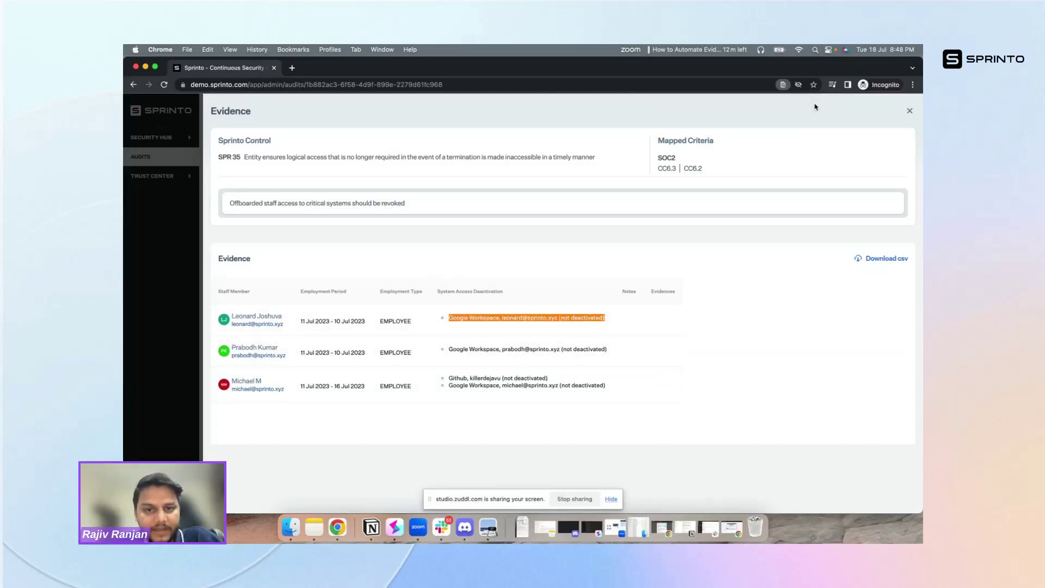
{"action": "triple_click", "coordinate": [518, 319]}
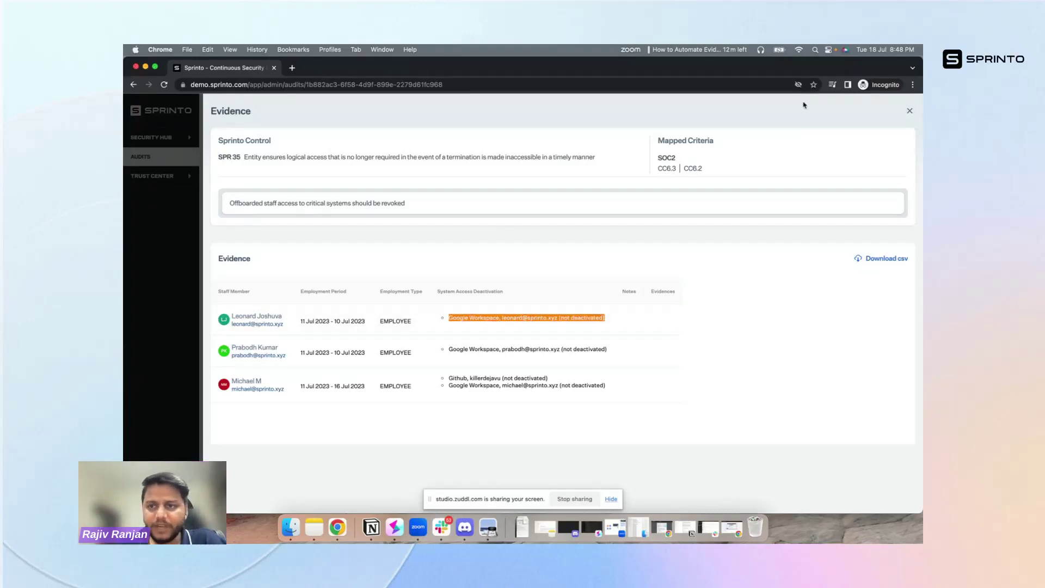
{"action": "left_click", "coordinate": [911, 111]}
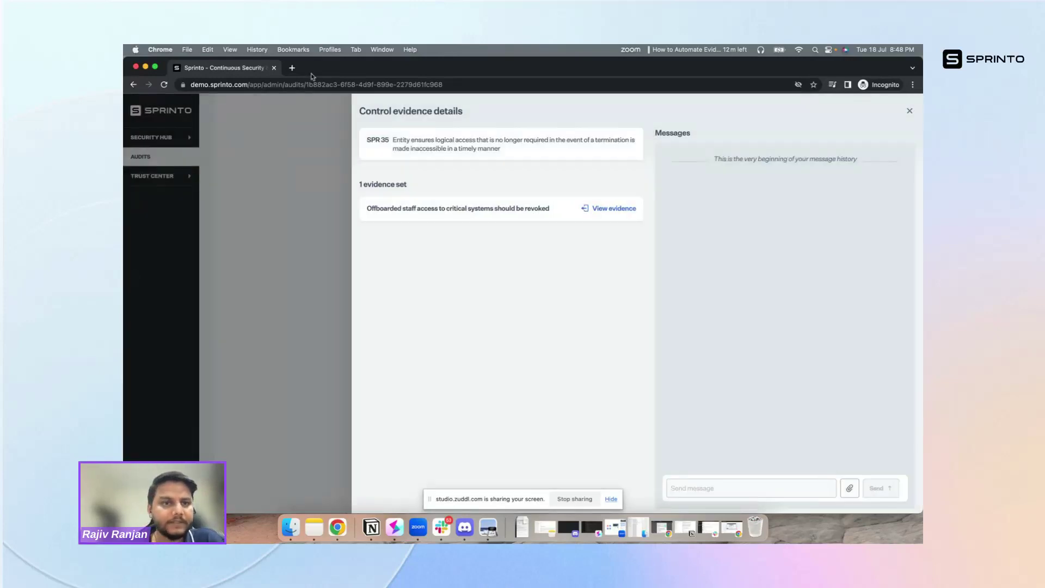
Step: Switch to image.png in Preview, examine its SPR 35 system access deactivation evidence in full screen, and return to Chrome
{"action": "left_click_drag", "start_coordinate": [335, 68], "coordinate": [351, 94]}
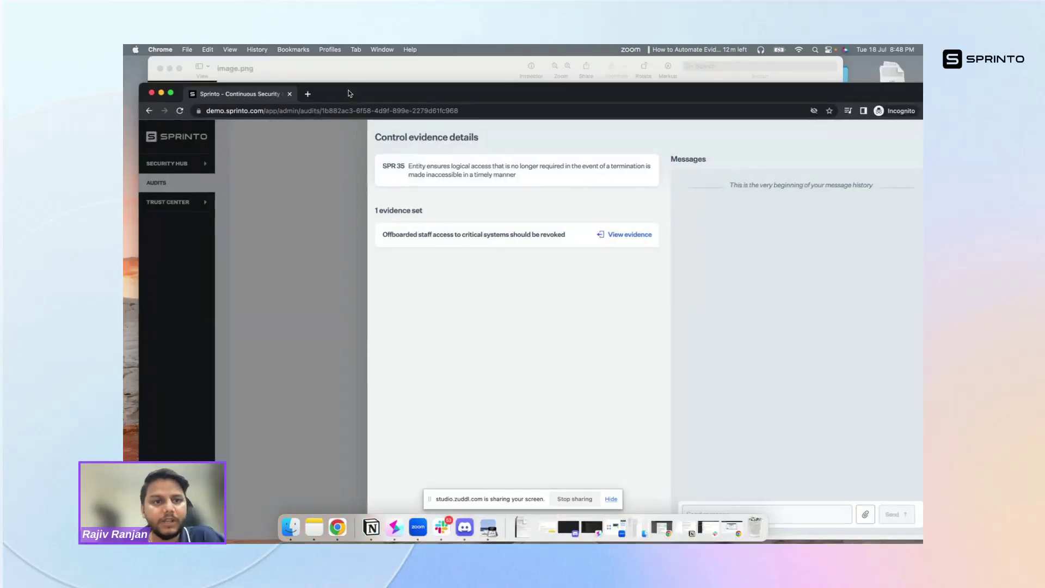
{"action": "left_click", "coordinate": [180, 69]}
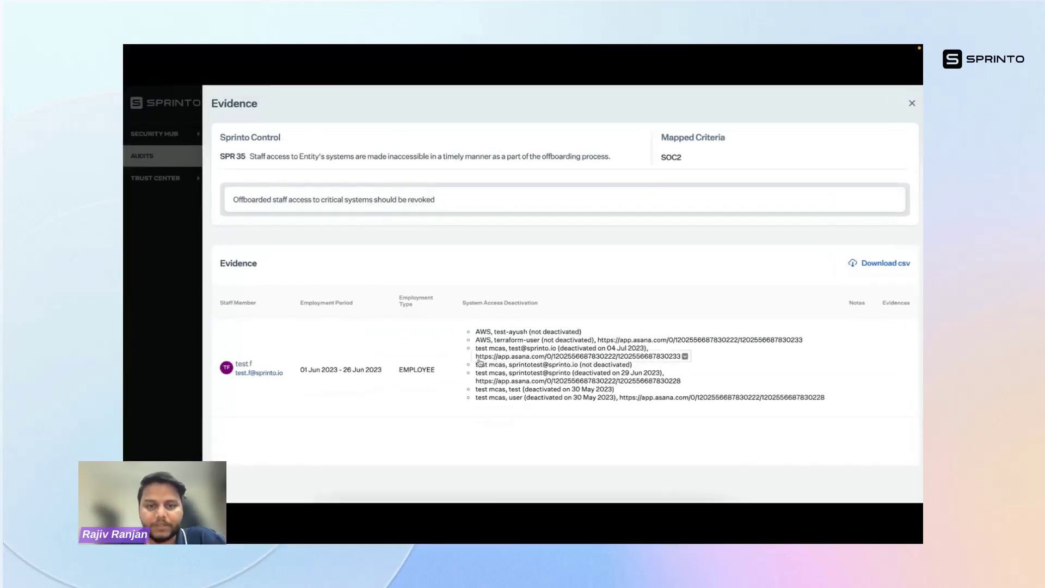
{"action": "mouse_move", "coordinate": [606, 343]}
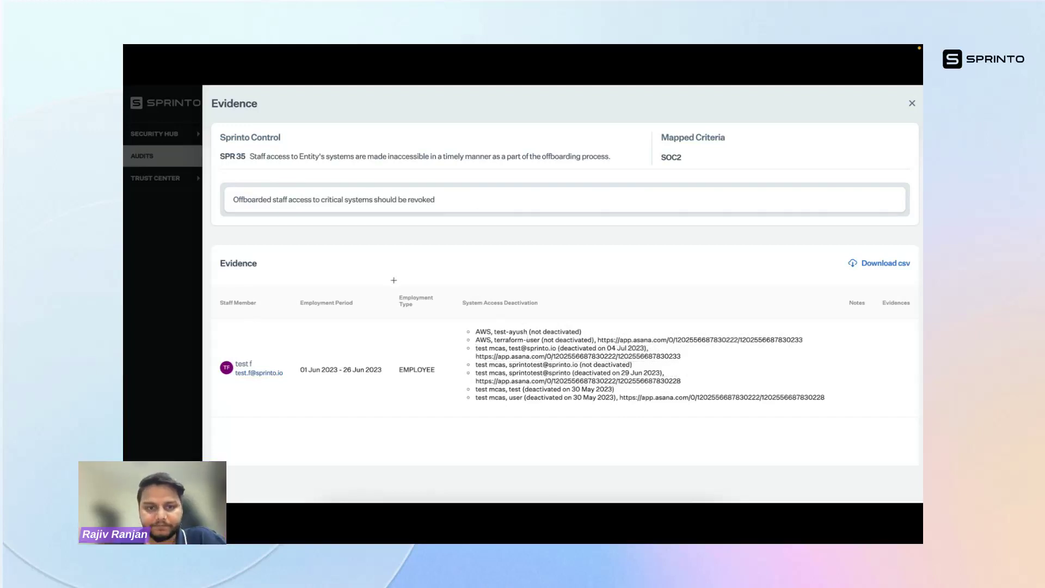
{"action": "key", "text": "Escape"}
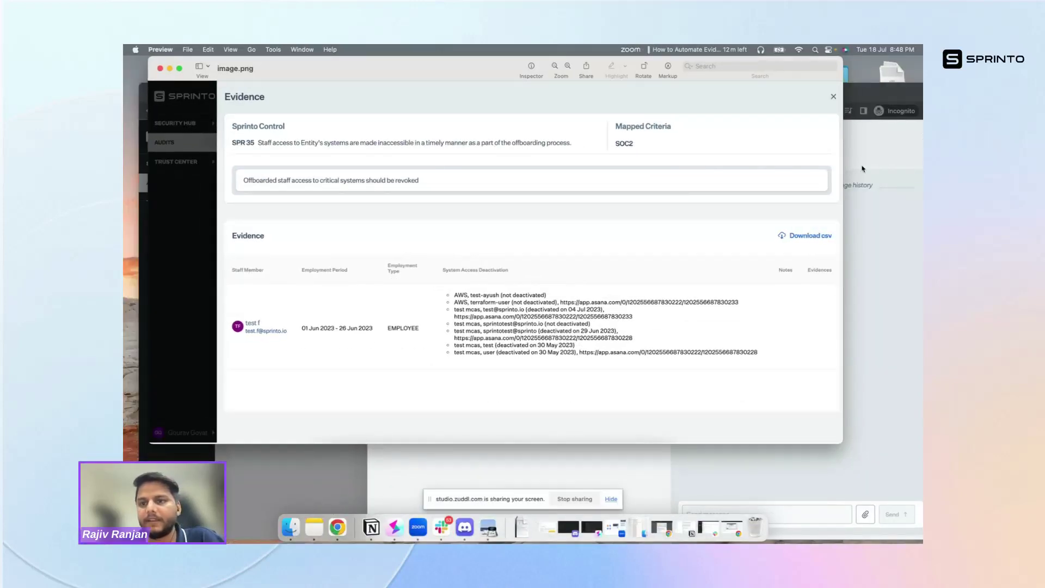
{"action": "left_click", "coordinate": [863, 169]}
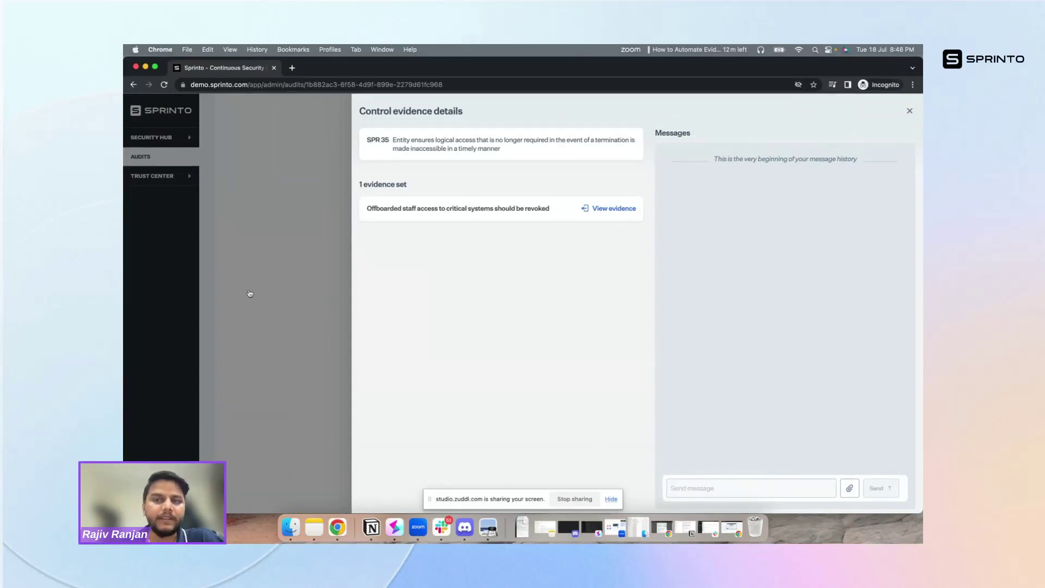
Step: Close SPR 35's control evidence details and view the Health overview on the Security Hub dashboard
{"action": "left_click", "coordinate": [265, 283]}
{"action": "scroll", "coordinate": [349, 240], "scroll_direction": "up", "scroll_amount": 10}
{"action": "left_click", "coordinate": [152, 137]}
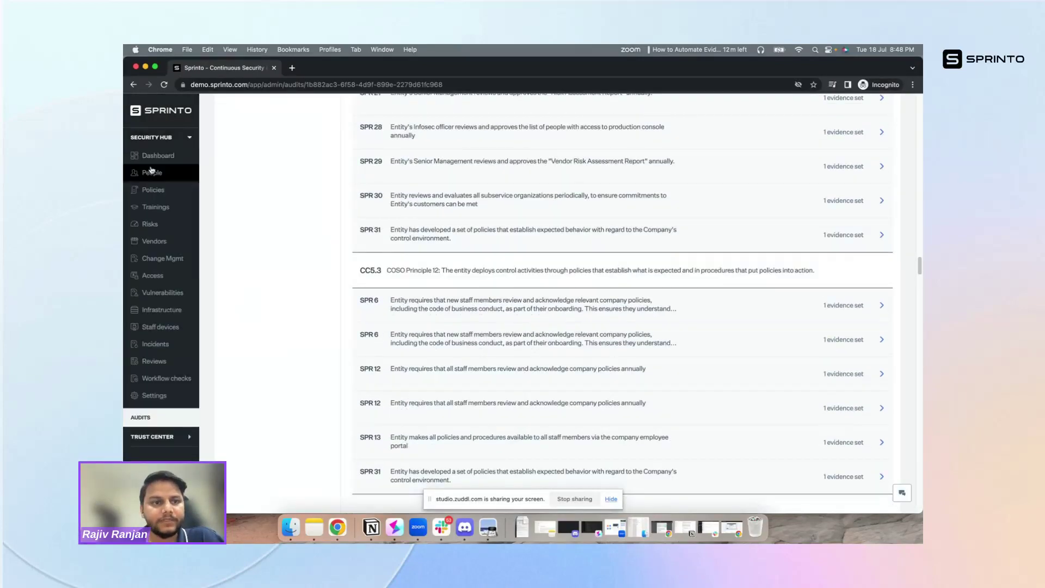
{"action": "left_click", "coordinate": [151, 180]}
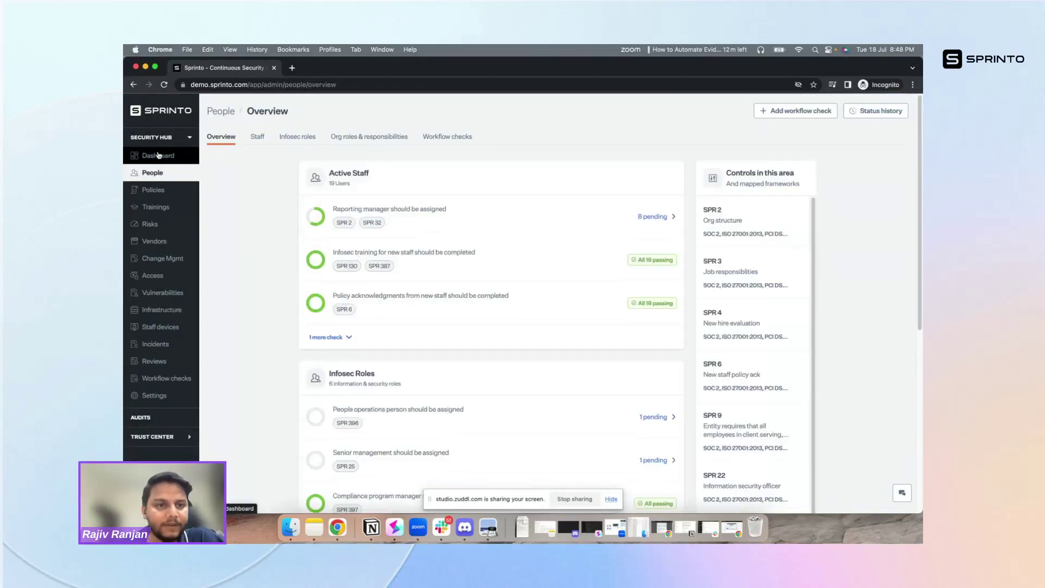
{"action": "left_click", "coordinate": [157, 155]}
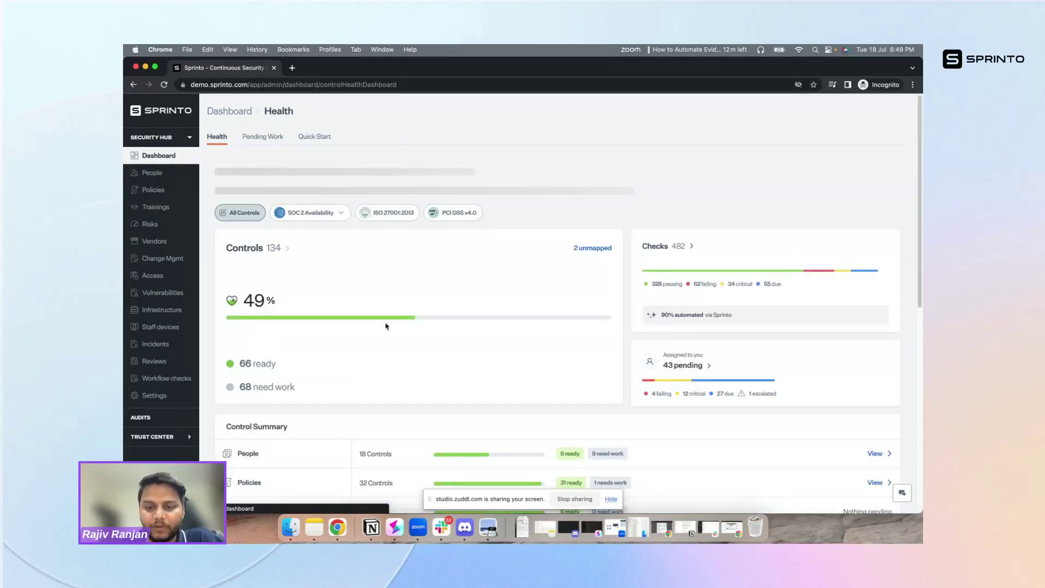
{"action": "left_click", "coordinate": [611, 499]}
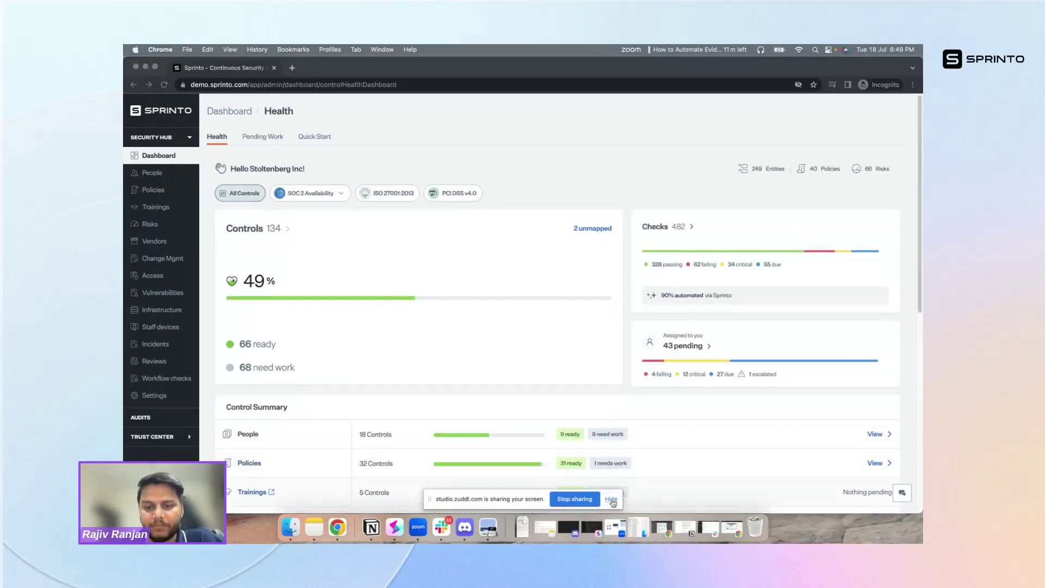